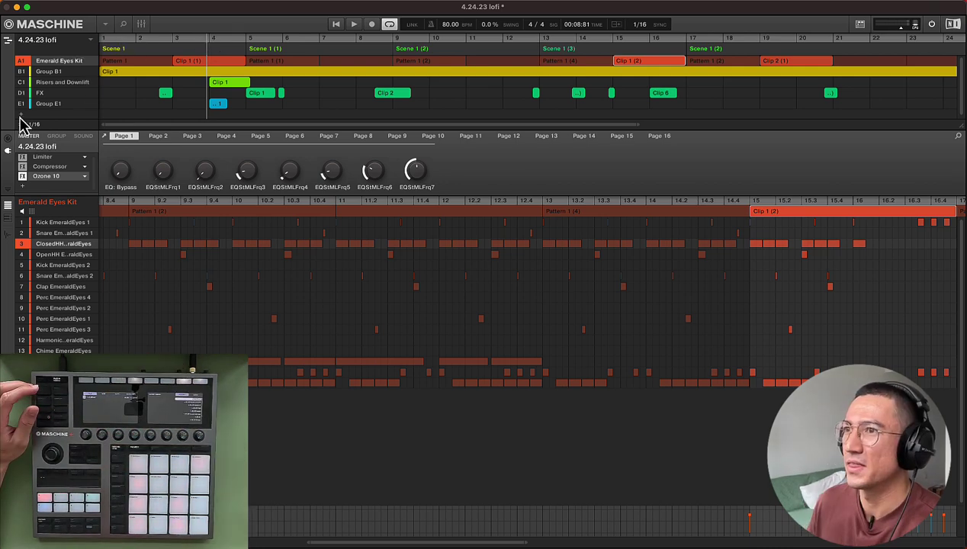
Narrow the Maschine window from the left so the Notion notes page shows beside it
{"action": "left_click_drag", "start_coordinate": [4, 130], "coordinate": [263, 124]}
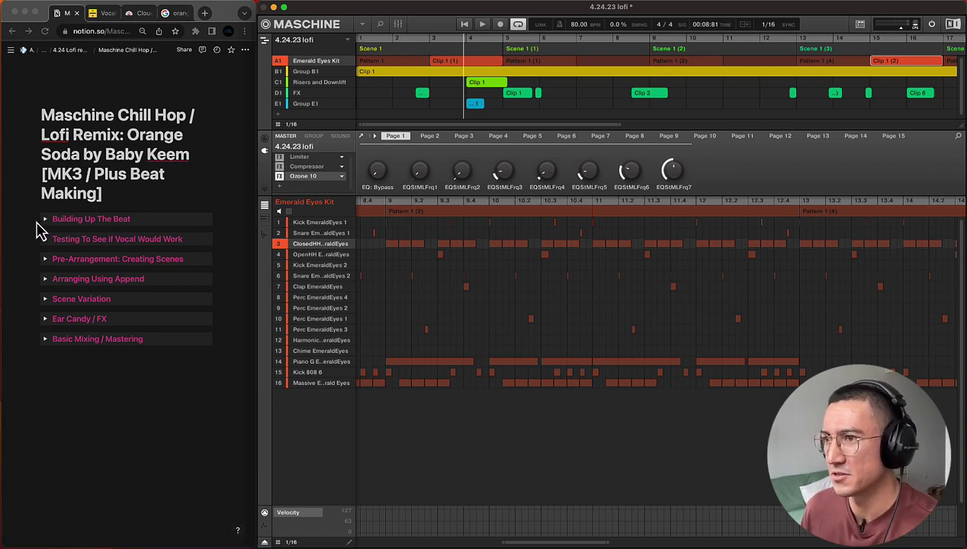
Expand the Building Up The Beat checklist and scroll through its steps
{"action": "left_click", "coordinate": [45, 220]}
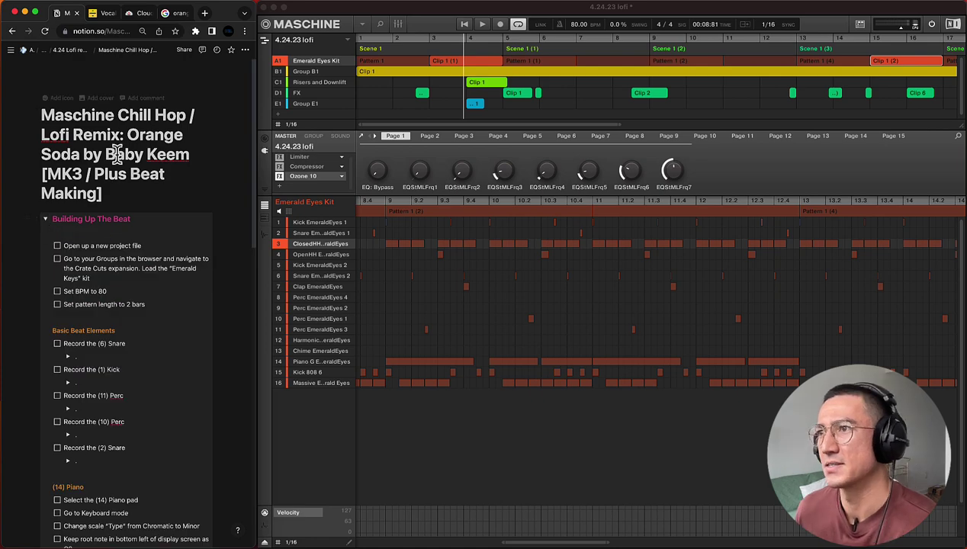
{"action": "left_click", "coordinate": [45, 219]}
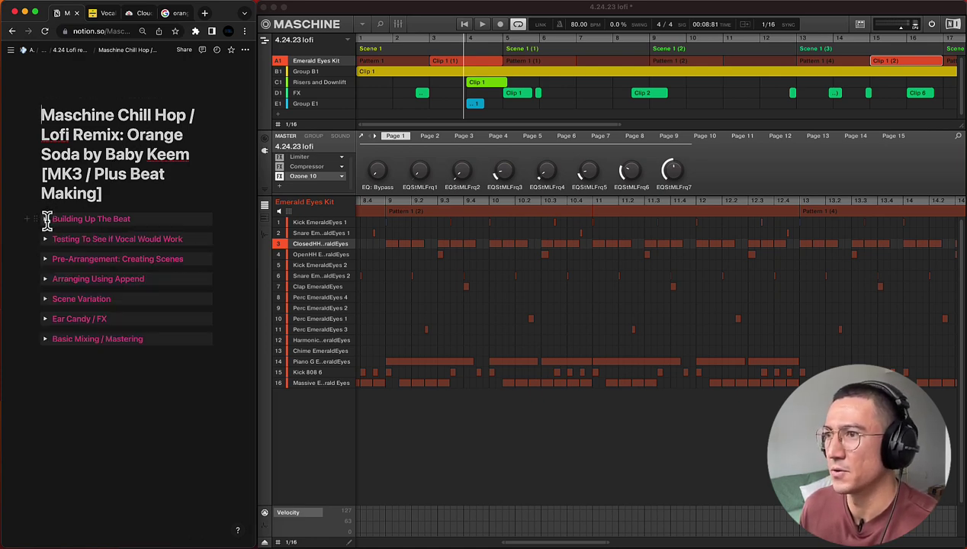
{"action": "left_click", "coordinate": [110, 220]}
{"action": "scroll", "coordinate": [101, 259], "scroll_direction": "down", "scroll_amount": 10}
{"action": "scroll", "coordinate": [104, 241], "scroll_direction": "up", "scroll_amount": 5}
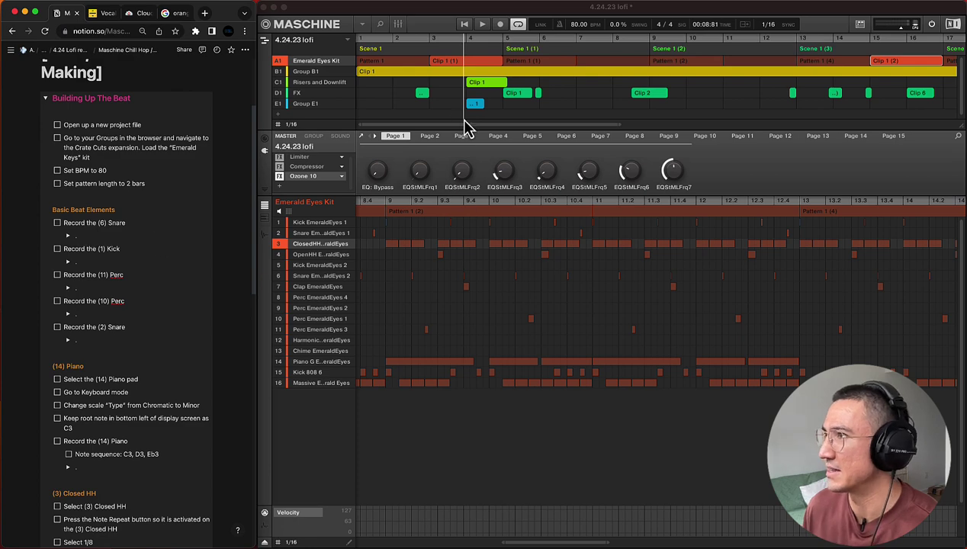
Preview, then hide, the reference screenshot for the snare step
{"action": "left_click", "coordinate": [68, 235]}
{"action": "scroll", "coordinate": [139, 282], "scroll_direction": "down", "scroll_amount": 1}
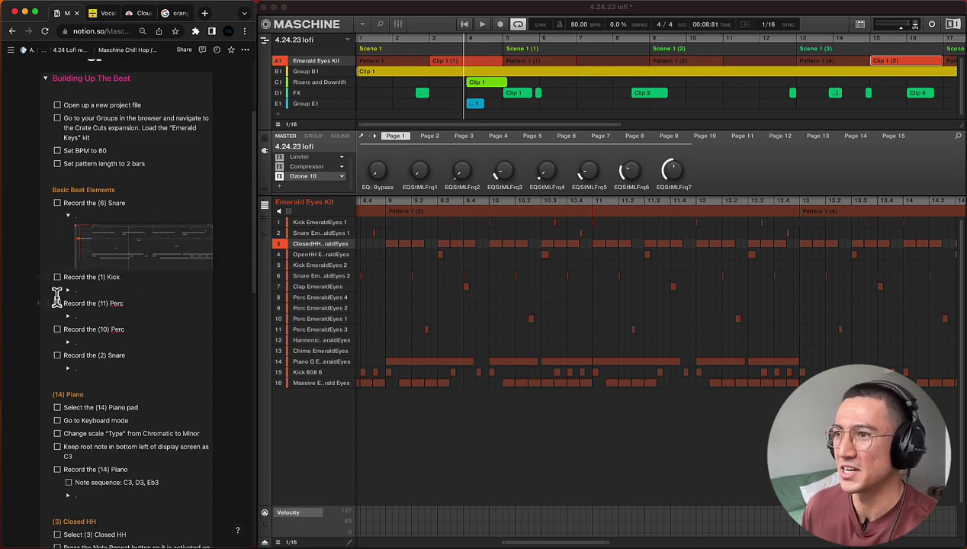
{"action": "left_click", "coordinate": [68, 221]}
{"action": "scroll", "coordinate": [75, 222], "scroll_direction": "up", "scroll_amount": 5}
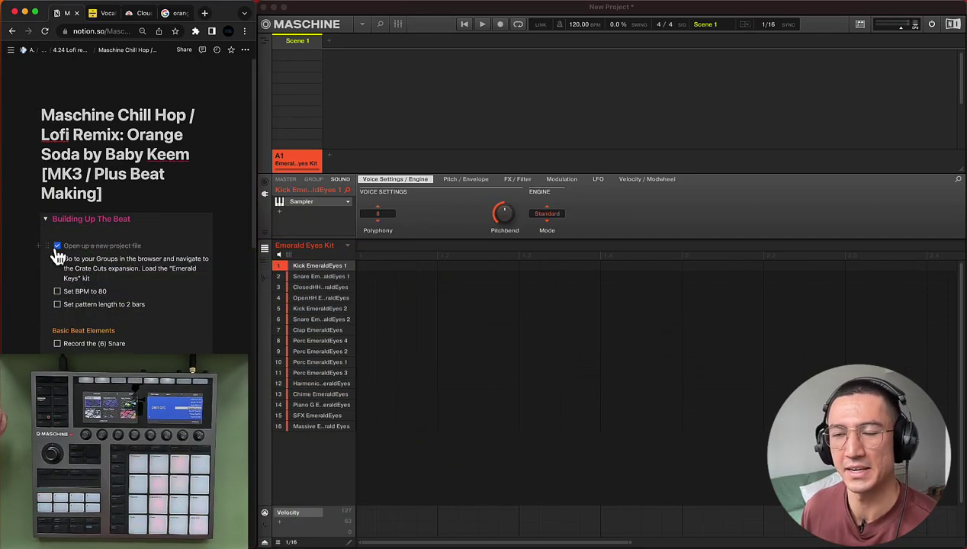
Tick off the kit-loading step and set the tempo to 80 BPM
{"action": "left_click", "coordinate": [58, 260]}
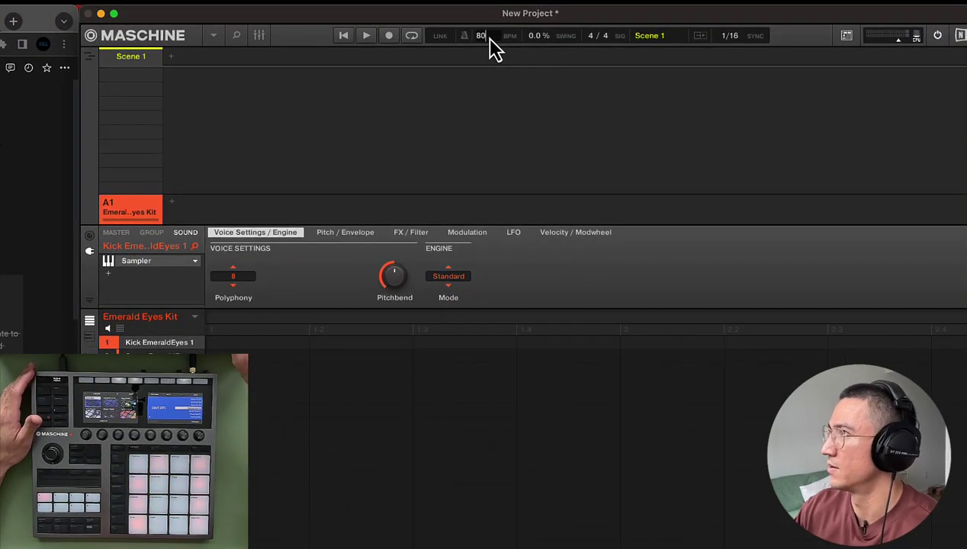
{"action": "key", "text": "Return"}
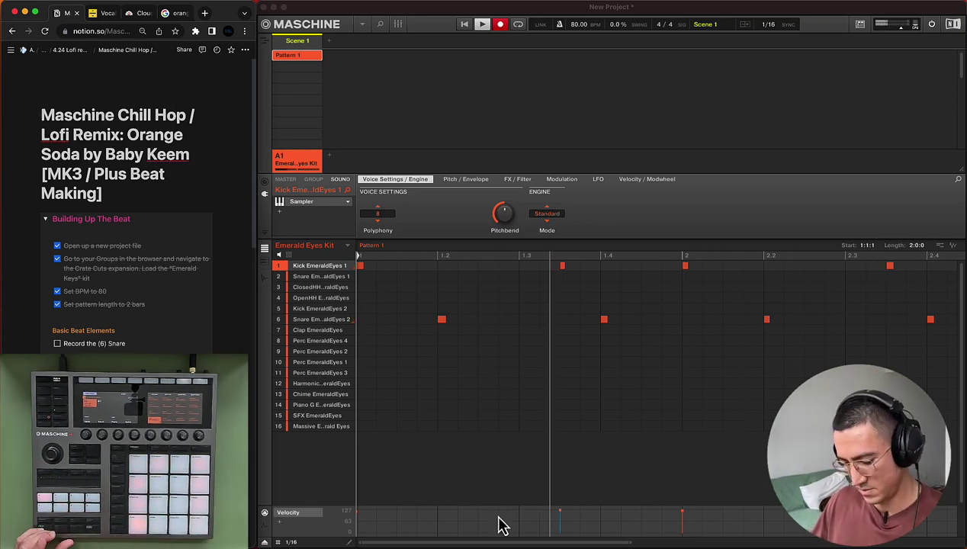
Tick off the snare recording step and view the snare and kick reference screenshots
{"action": "left_click_drag", "start_coordinate": [503, 537], "coordinate": [509, 541]}
{"action": "left_click", "coordinate": [57, 343]}
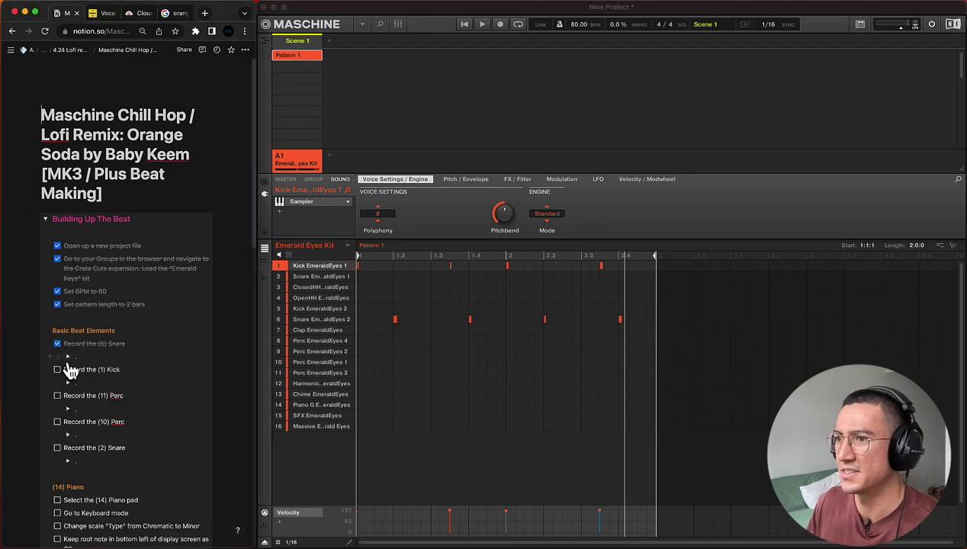
{"action": "left_click", "coordinate": [135, 401]}
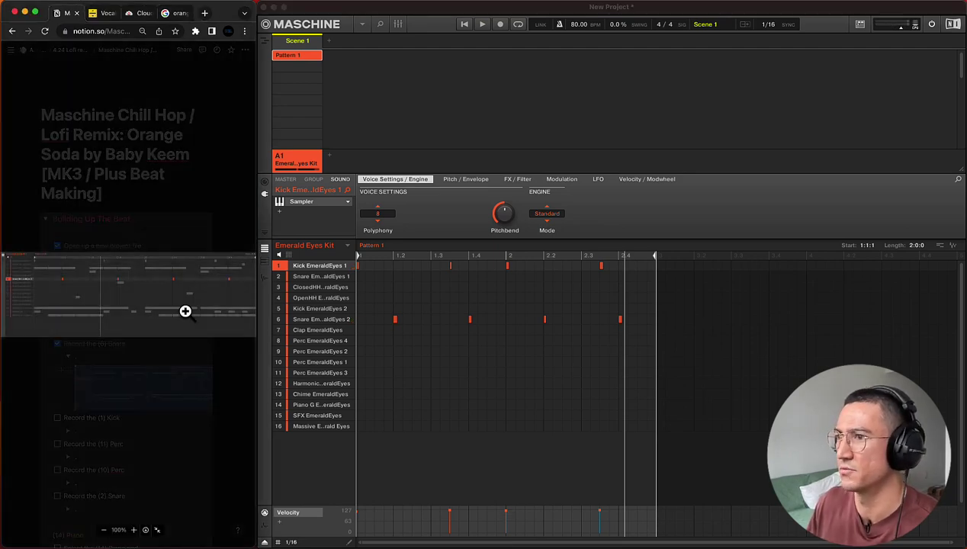
{"action": "left_click", "coordinate": [218, 364]}
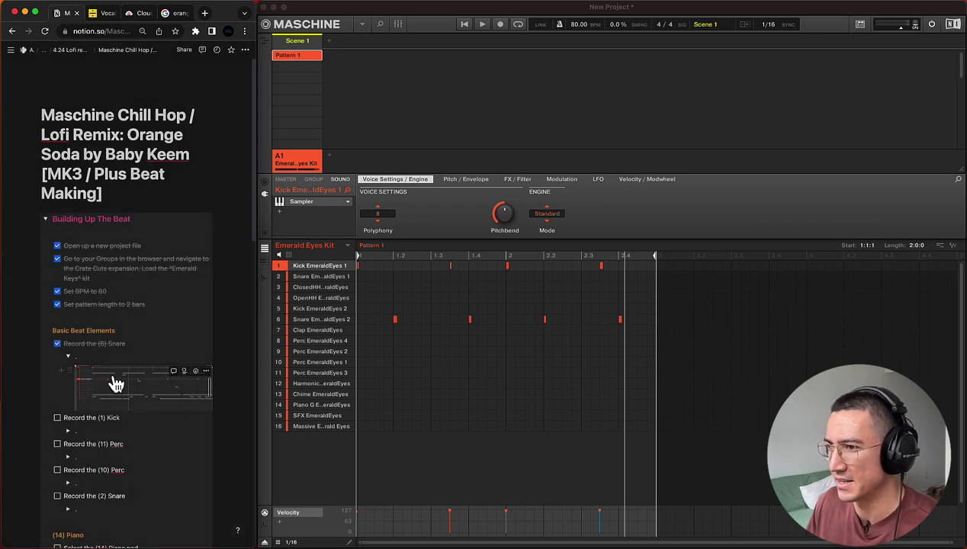
{"action": "left_click", "coordinate": [68, 356]}
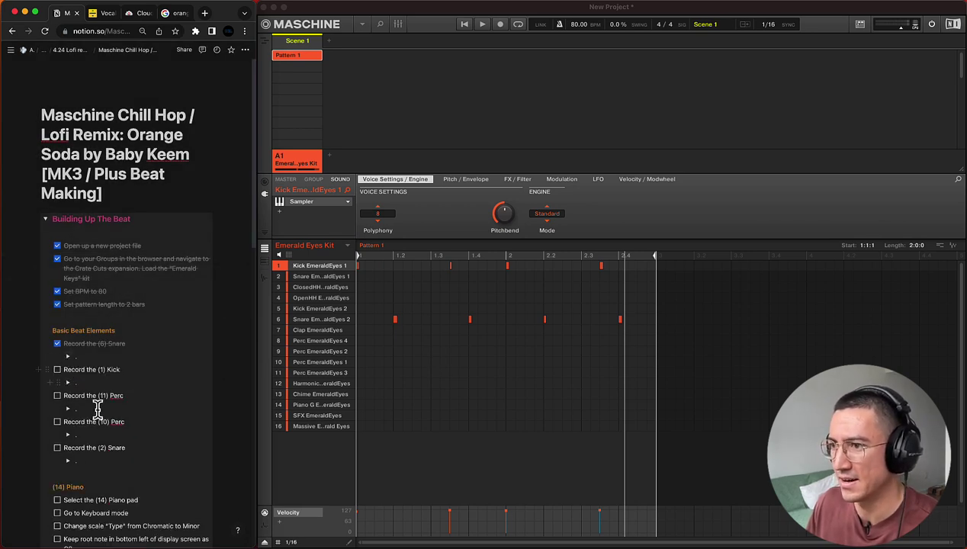
{"action": "left_click", "coordinate": [67, 384]}
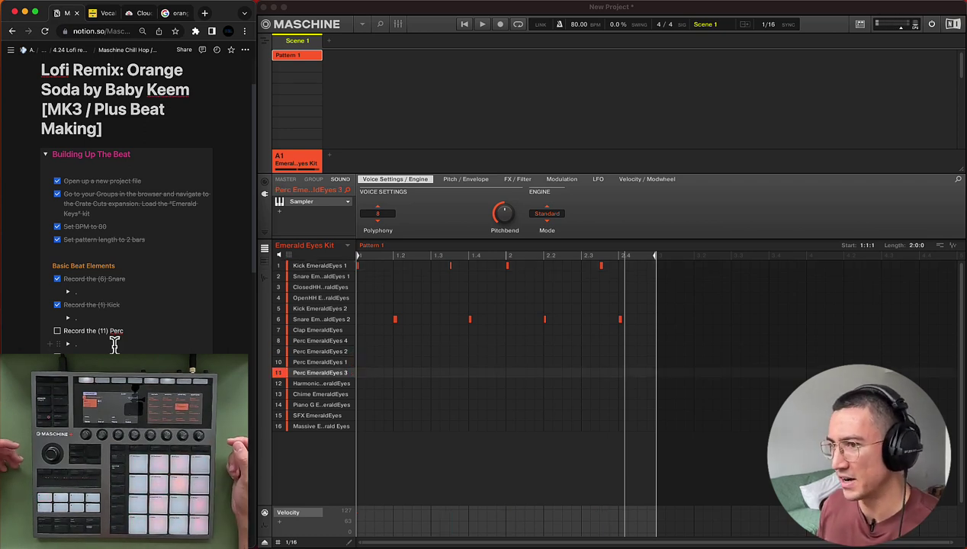
Move the Perc EmeraldEyes 1 note earlier to 2.2 and tick off the Perc step
{"action": "left_click", "coordinate": [68, 343]}
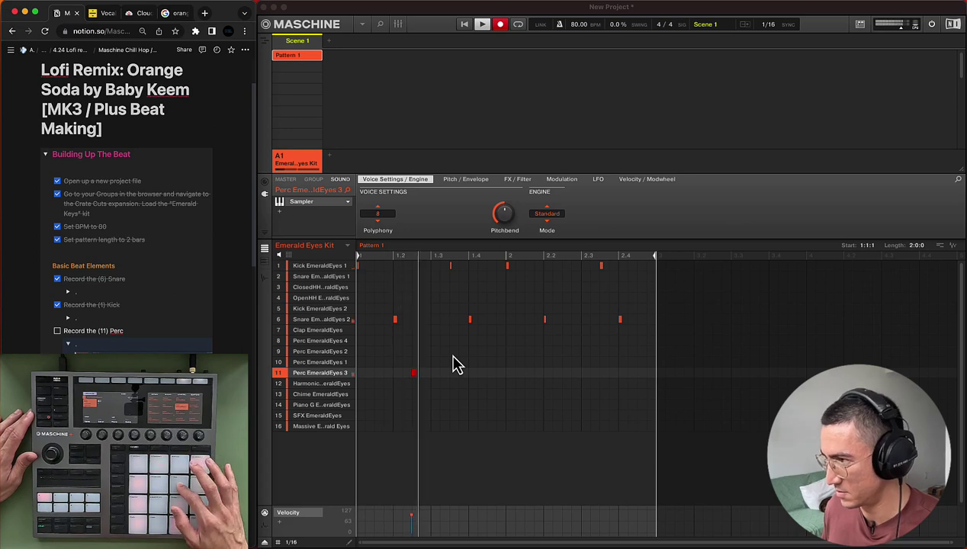
{"action": "left_click", "coordinate": [448, 384]}
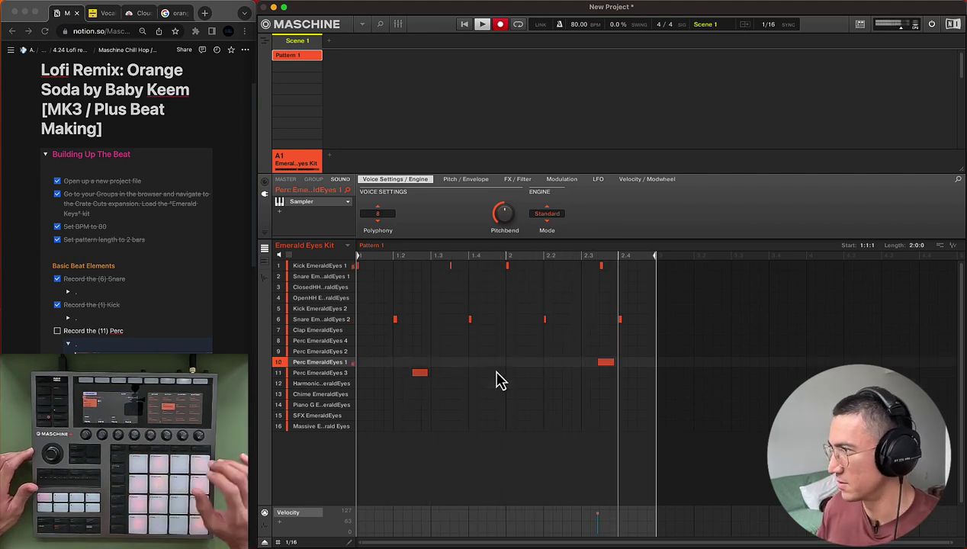
{"action": "left_click", "coordinate": [68, 343]}
{"action": "left_click_drag", "start_coordinate": [606, 363], "coordinate": [567, 363]}
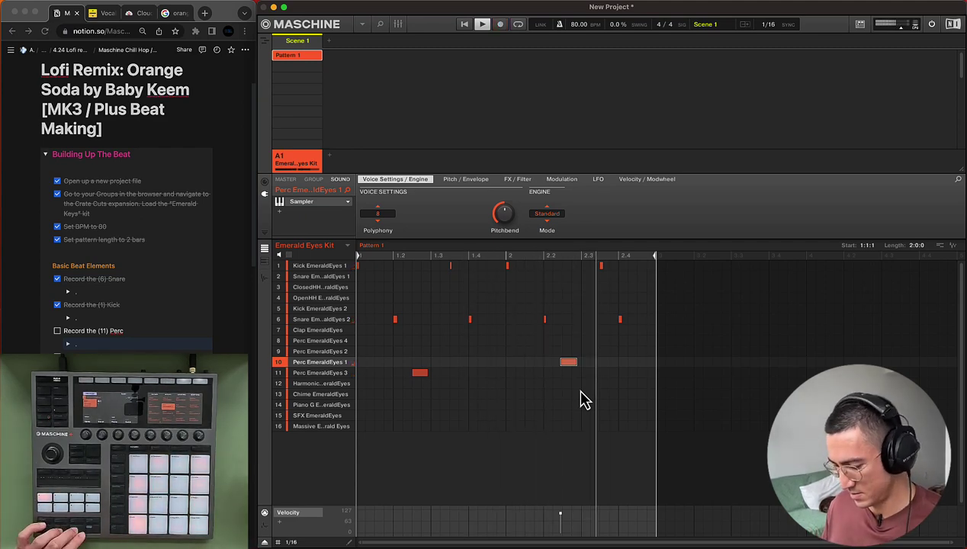
{"action": "left_click", "coordinate": [57, 330]}
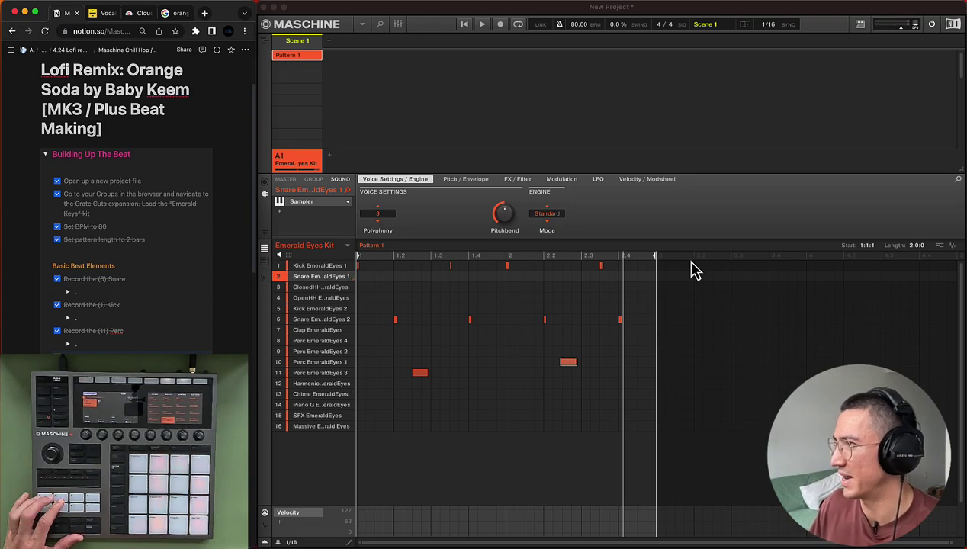
{"action": "left_click", "coordinate": [641, 289]}
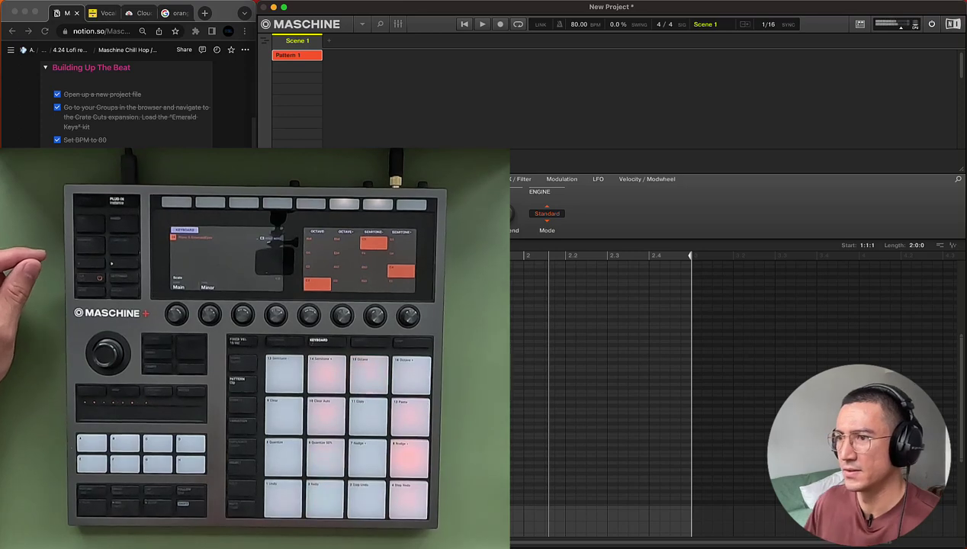
Expand the piano note sequence reference in the Notion checklist
{"action": "left_click", "coordinate": [100, 427]}
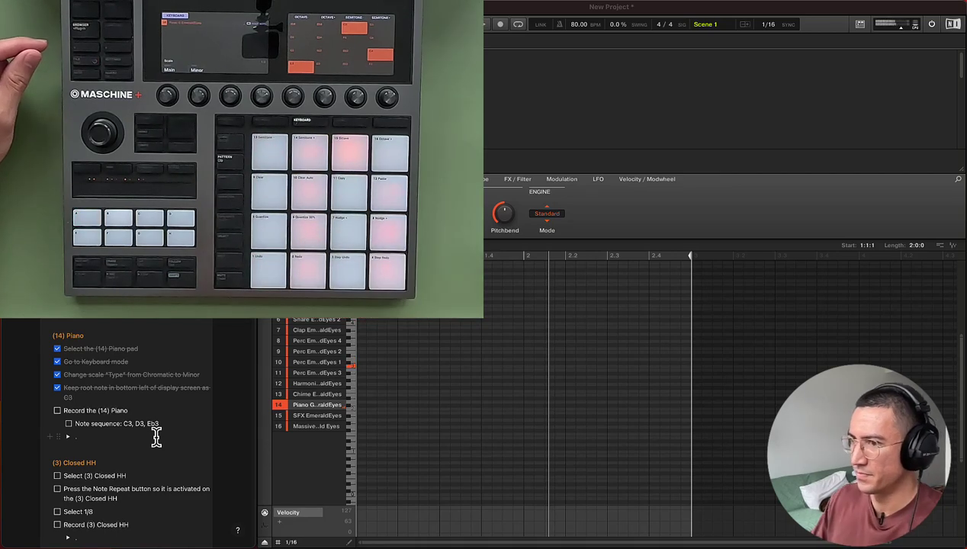
{"action": "left_click", "coordinate": [68, 436]}
{"action": "scroll", "coordinate": [160, 437], "scroll_direction": "down", "scroll_amount": 2}
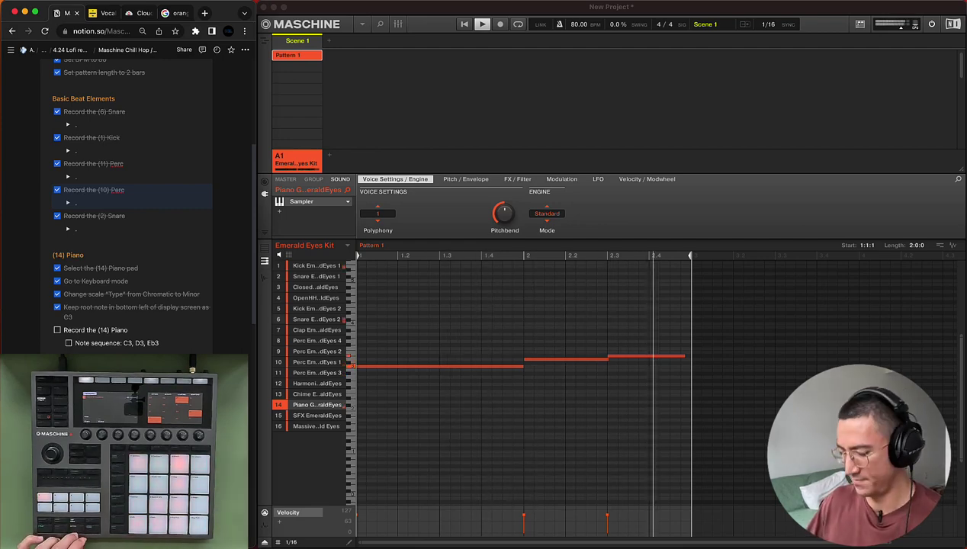
Tick off the piano recording and piano note sequence checklist items
{"action": "left_click", "coordinate": [69, 343]}
{"action": "left_click", "coordinate": [57, 330]}
{"action": "scroll", "coordinate": [99, 328], "scroll_direction": "down", "scroll_amount": 2}
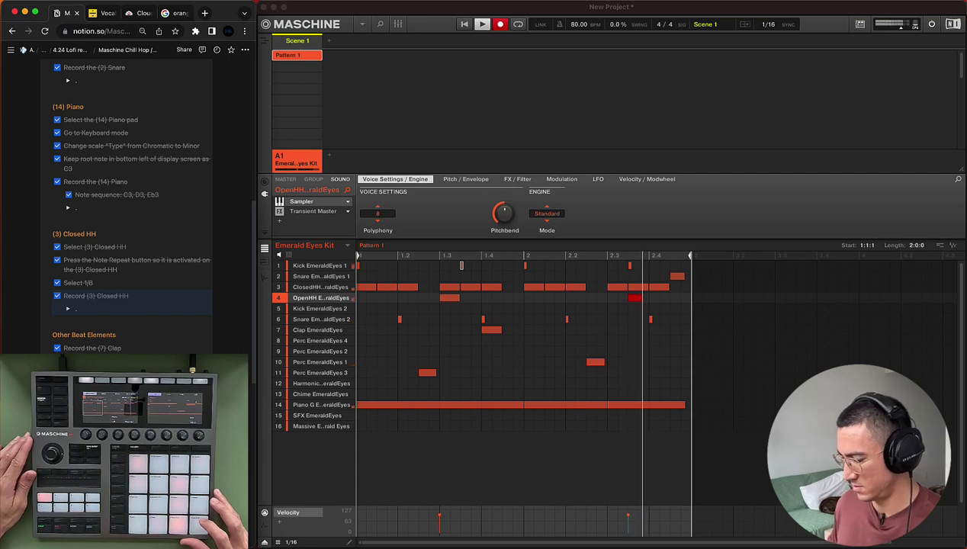
Shift the late open hi-hat note one step earlier
{"action": "left_click_drag", "start_coordinate": [636, 300], "coordinate": [612, 300]}
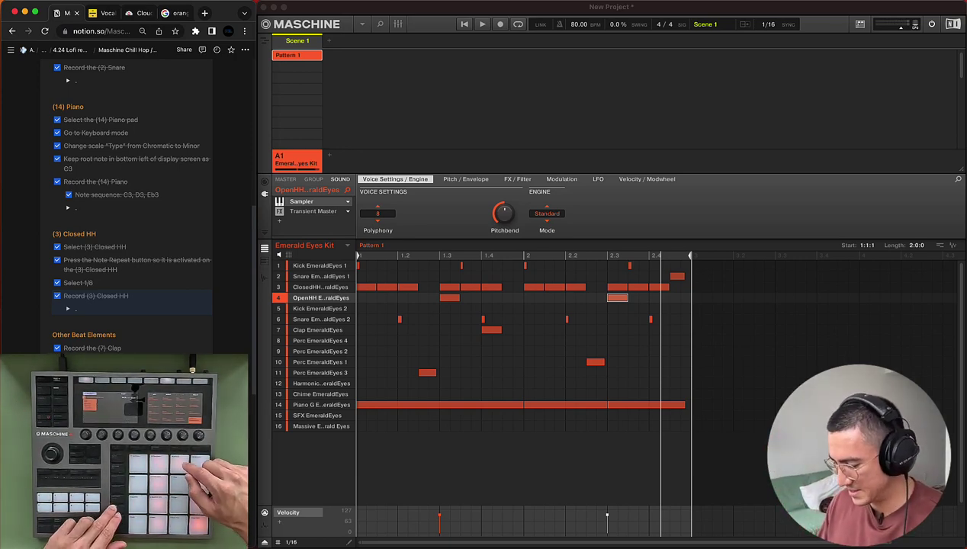
Replace SFX EmeraldEyes in slot 15 with the Kick 808 6 one-shot from an '808' search
{"action": "left_click", "coordinate": [317, 415]}
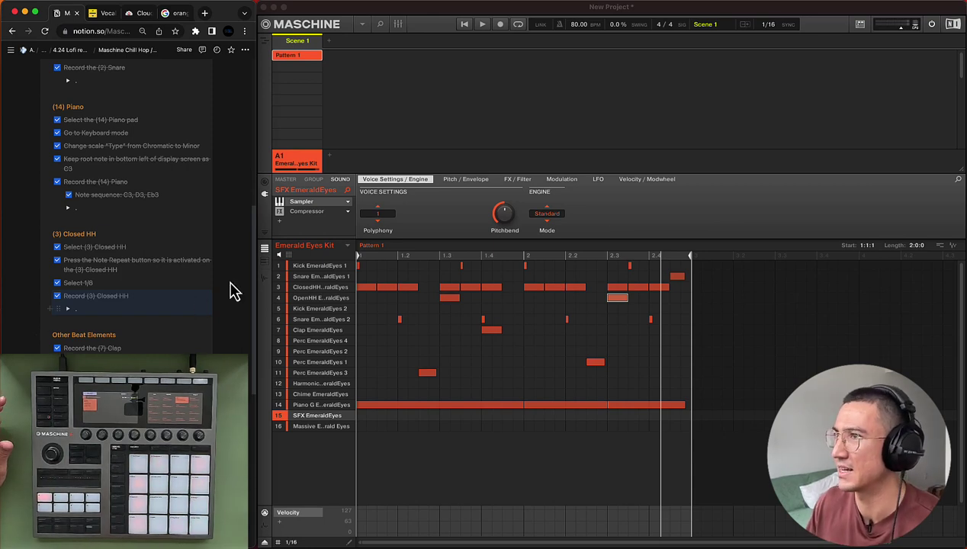
{"action": "left_click", "coordinate": [421, 36]}
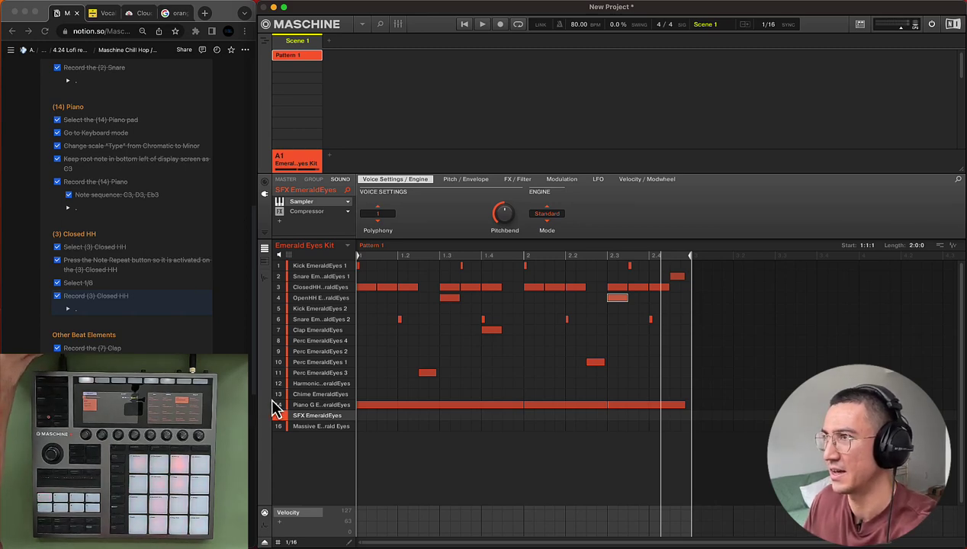
{"action": "key", "text": "super+f"}
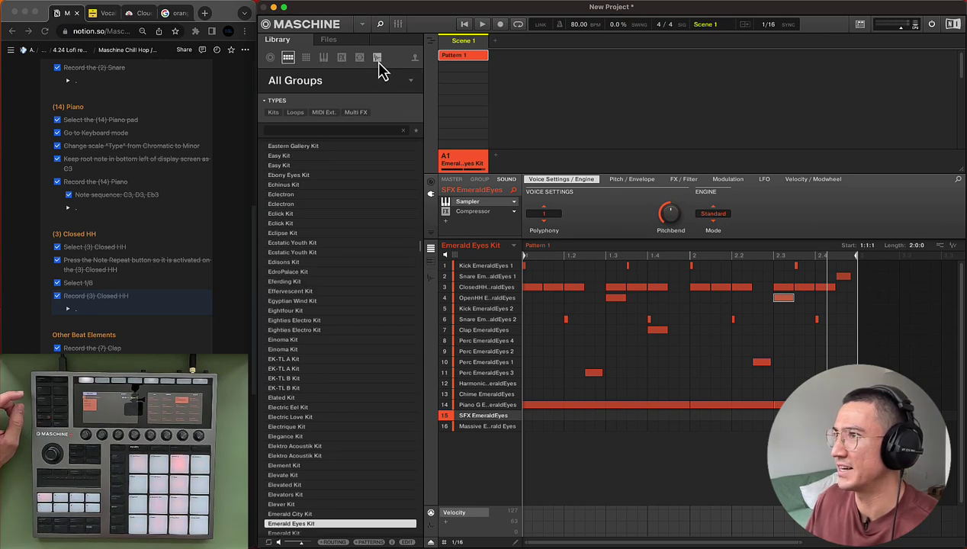
{"action": "left_click", "coordinate": [377, 58]}
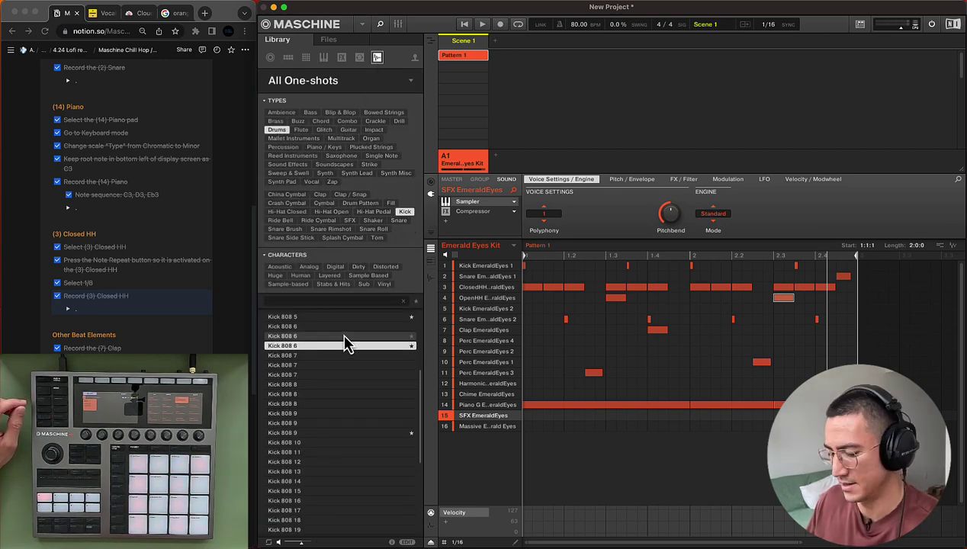
{"action": "type", "text": "808"}
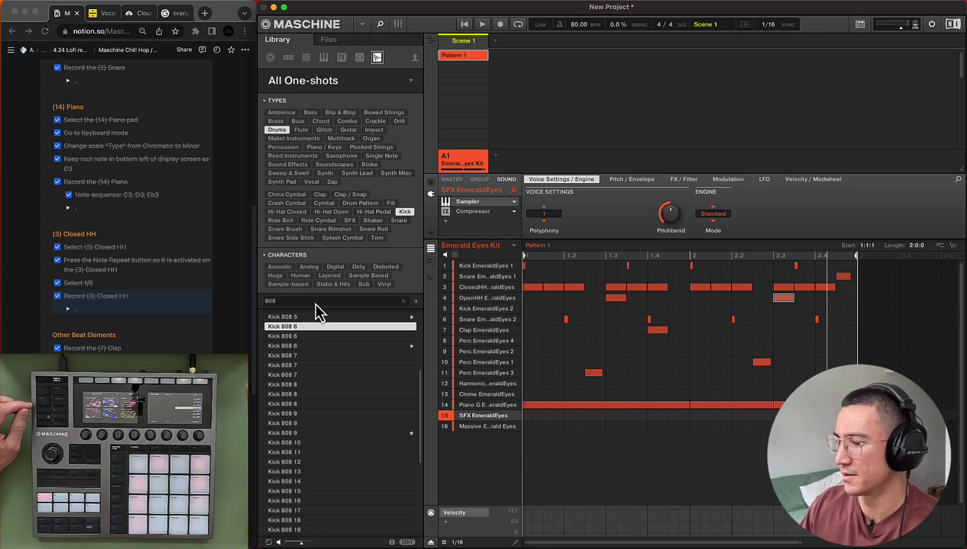
{"action": "key", "text": "Up"}
{"action": "key", "text": "Up"}
{"action": "key", "text": "Up"}
{"action": "key", "text": "Up"}
{"action": "key", "text": "Up"}
{"action": "key", "text": "Up"}
{"action": "key", "text": "Down"}
{"action": "key", "text": "Down"}
{"action": "key", "text": "Down"}
{"action": "key", "text": "Down"}
{"action": "key", "text": "Down"}
{"action": "key", "text": "Down"}
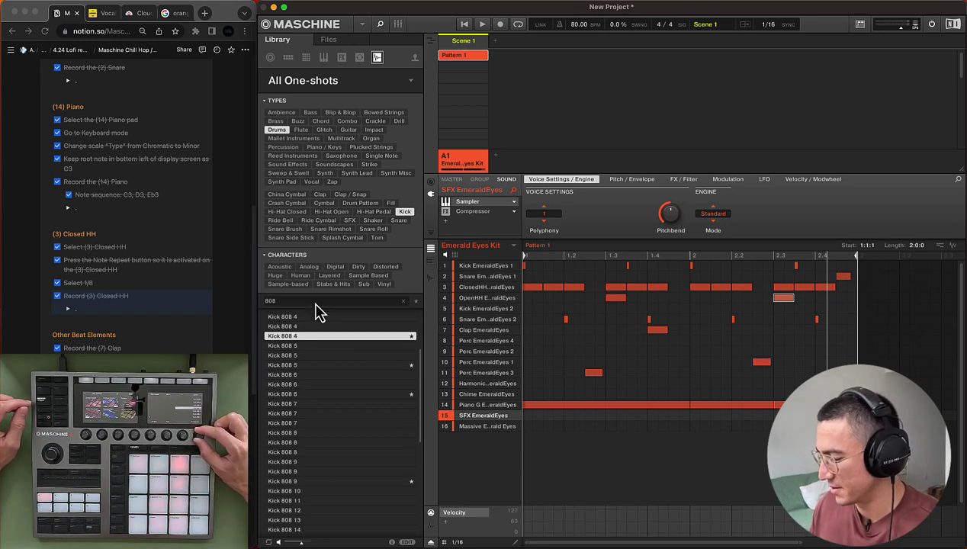
{"action": "key", "text": "Down"}
{"action": "key", "text": "Down"}
{"action": "key", "text": "Return"}
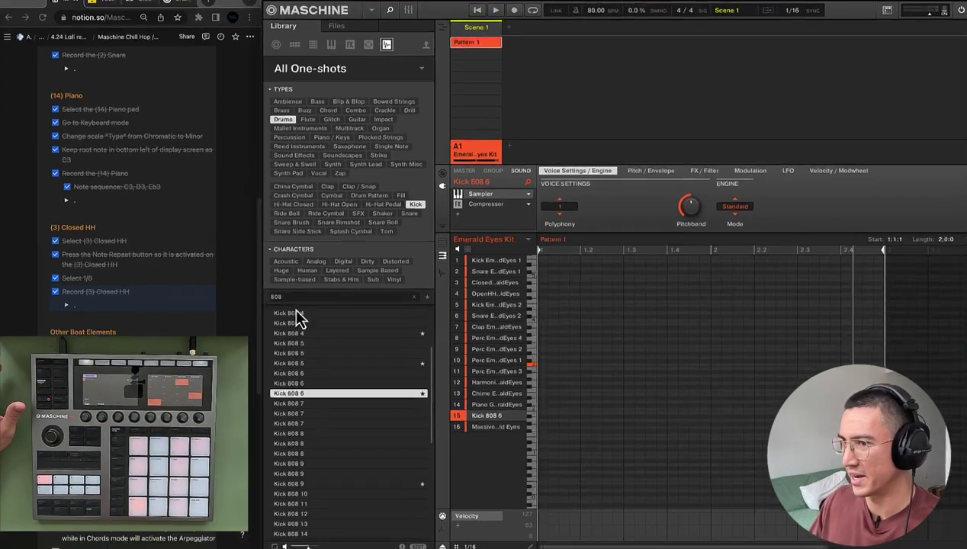
Tick off the replace-with-808 step and show the 808 note reference views
{"action": "left_click", "coordinate": [57, 401]}
{"action": "scroll", "coordinate": [175, 422], "scroll_direction": "down", "scroll_amount": 1}
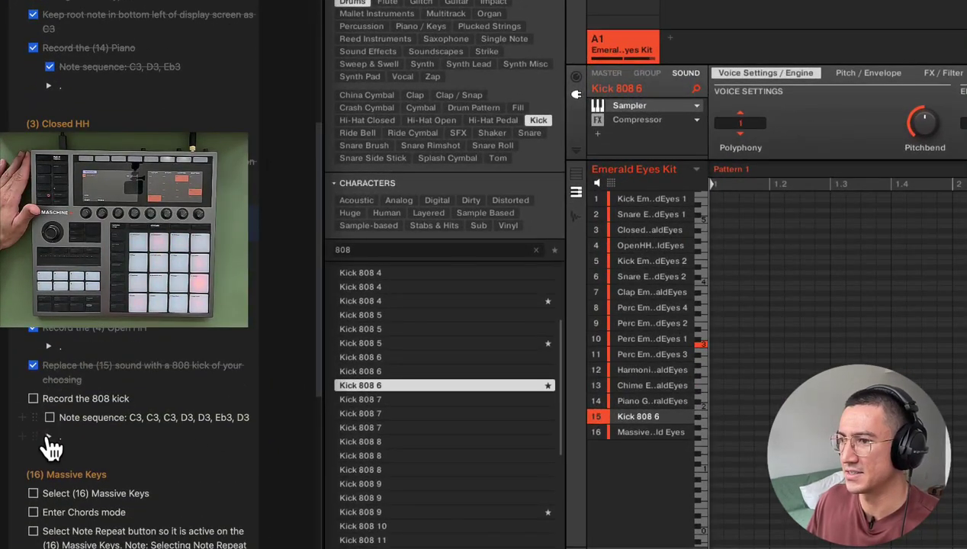
{"action": "left_click", "coordinate": [49, 438]}
{"action": "scroll", "coordinate": [69, 427], "scroll_direction": "down", "scroll_amount": 2}
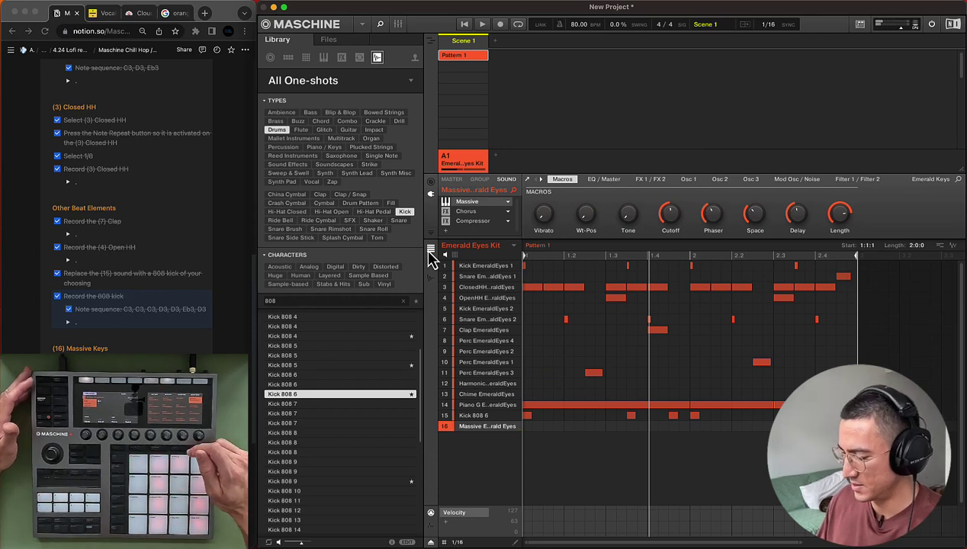
Show the Massive Keys sound's notes in the keyboard view
{"action": "left_click", "coordinate": [429, 251]}
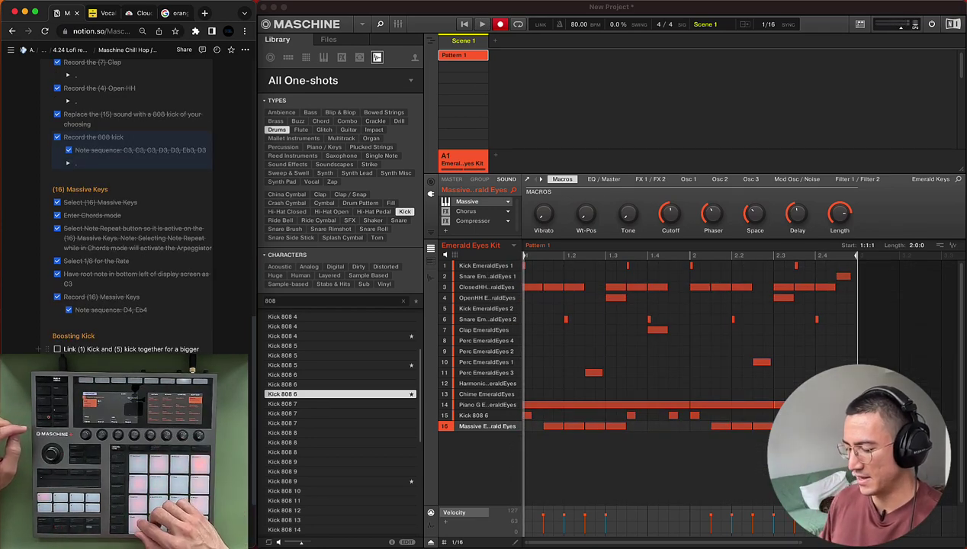
Select Kick EmeraldEyes 1, then Kick EmeraldEyes 2, to prepare linking the kicks
{"action": "left_click", "coordinate": [484, 266]}
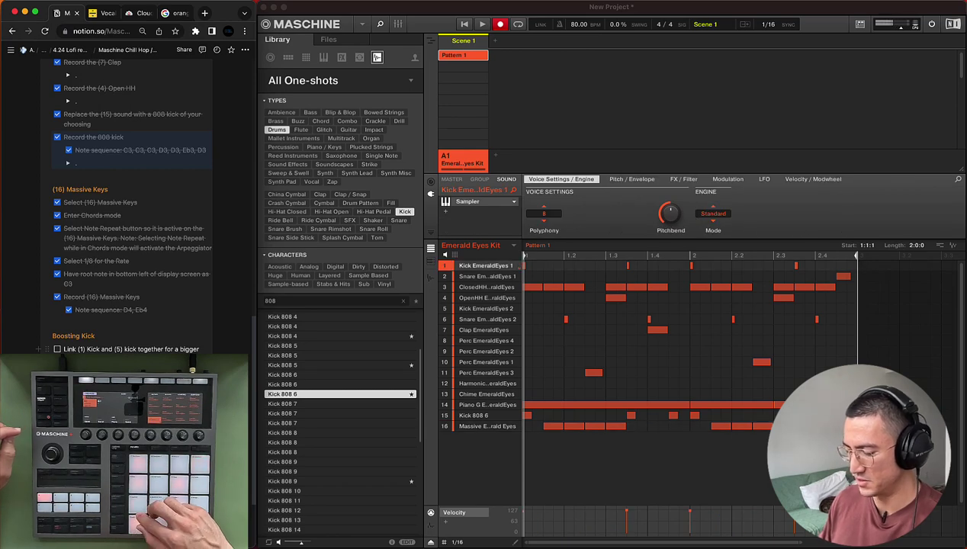
{"action": "left_click", "coordinate": [484, 309]}
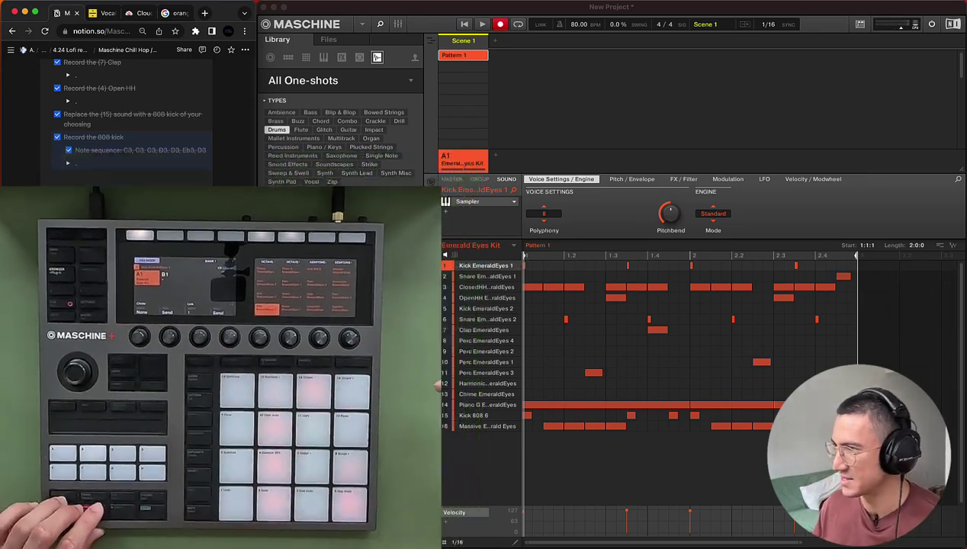
In Notion, collapse Building Up The Beat and expand Testing To See if Vocal Would Work
{"action": "scroll", "coordinate": [70, 336], "scroll_direction": "up", "scroll_amount": 15}
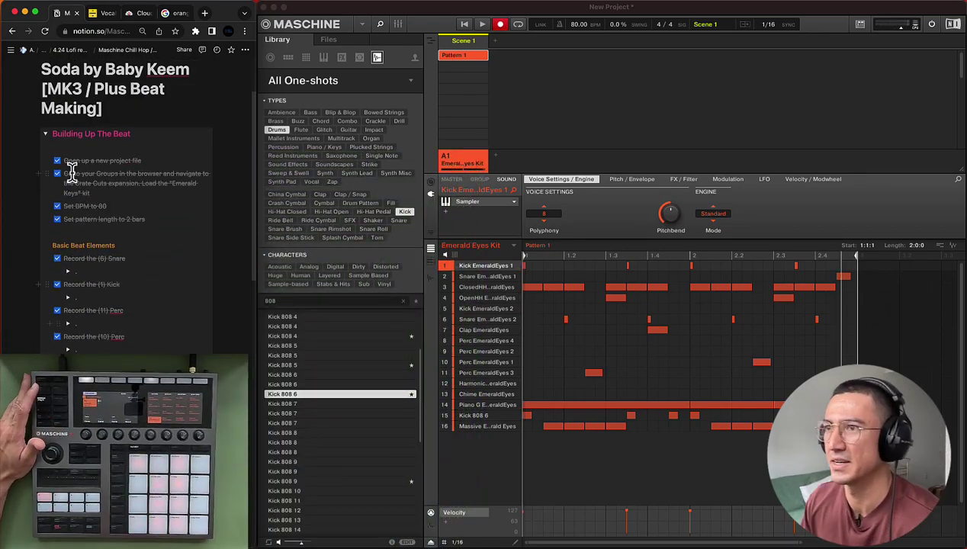
{"action": "left_click", "coordinate": [45, 133]}
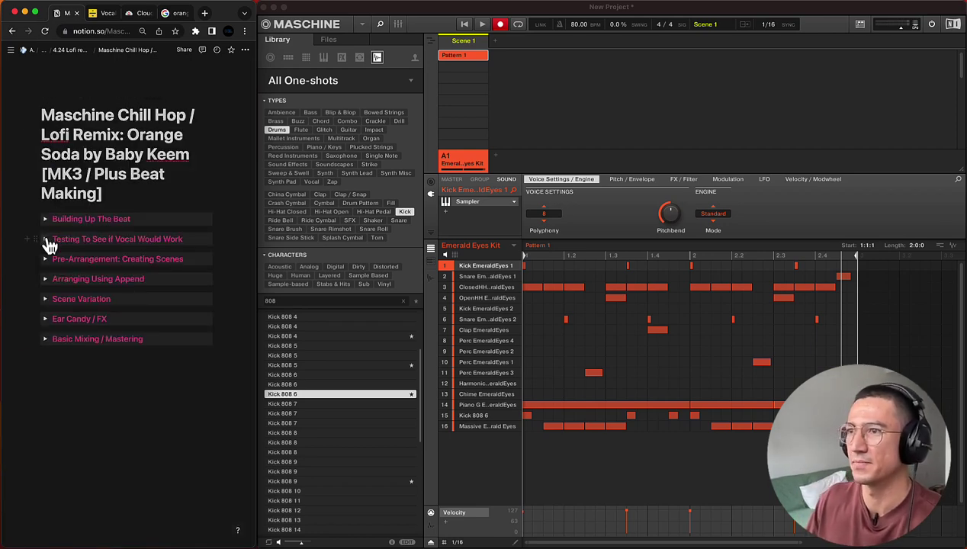
{"action": "left_click", "coordinate": [46, 240]}
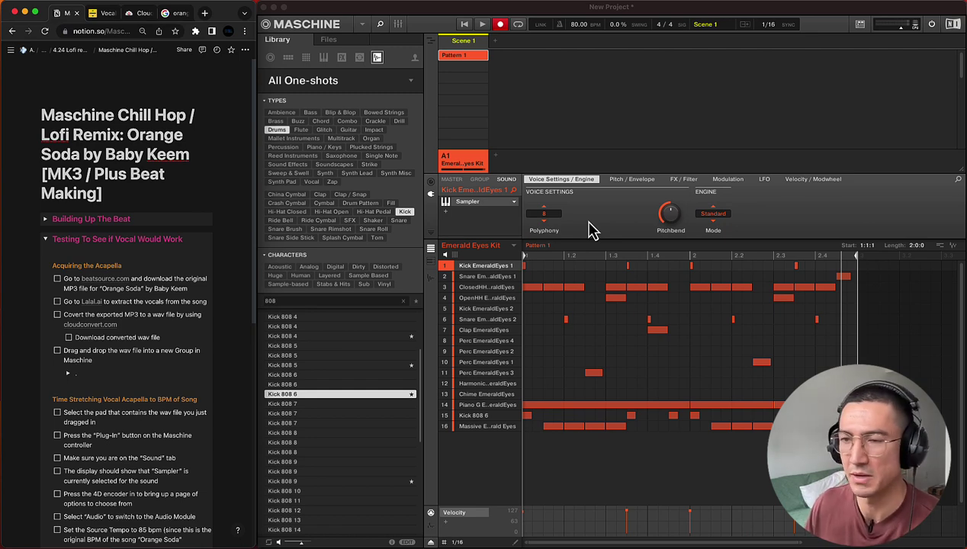
Open beatsource.com in a new tab placed next to the Notion tab
{"action": "left_click", "coordinate": [204, 12]}
{"action": "type", "text": "beatsource.com"}
{"action": "key", "text": "Return"}
{"action": "left_click_drag", "start_coordinate": [172, 16], "coordinate": [89, 29]}
Search Beatsource for 'baby keem orange soda', open the first track's Add options, then return to Notion
{"action": "left_click", "coordinate": [297, 76]}
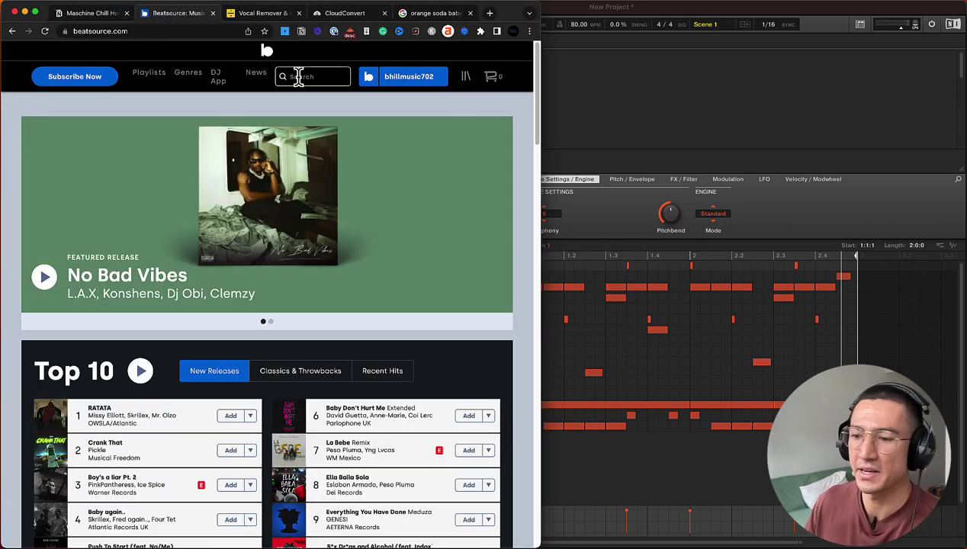
{"action": "type", "text": "baby k"}
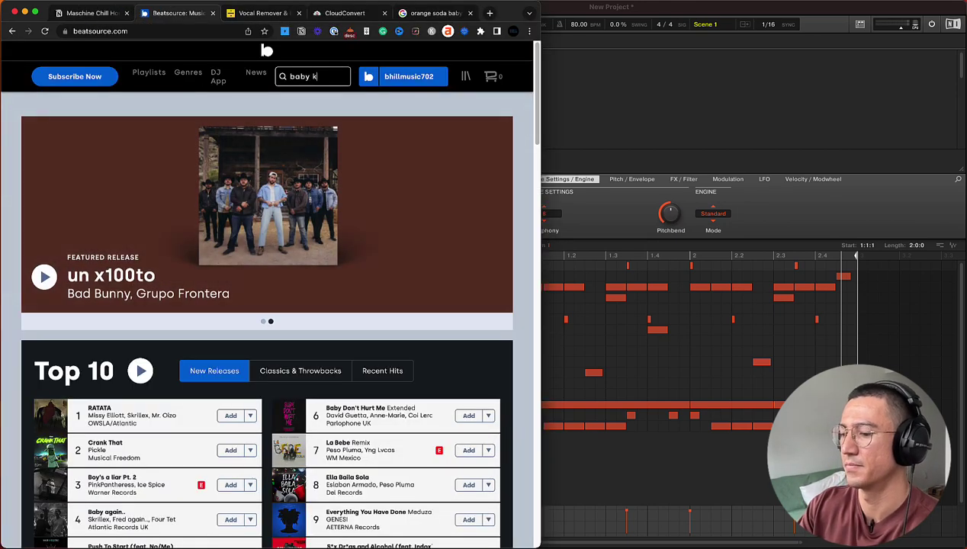
{"action": "type", "text": "eem orange soda"}
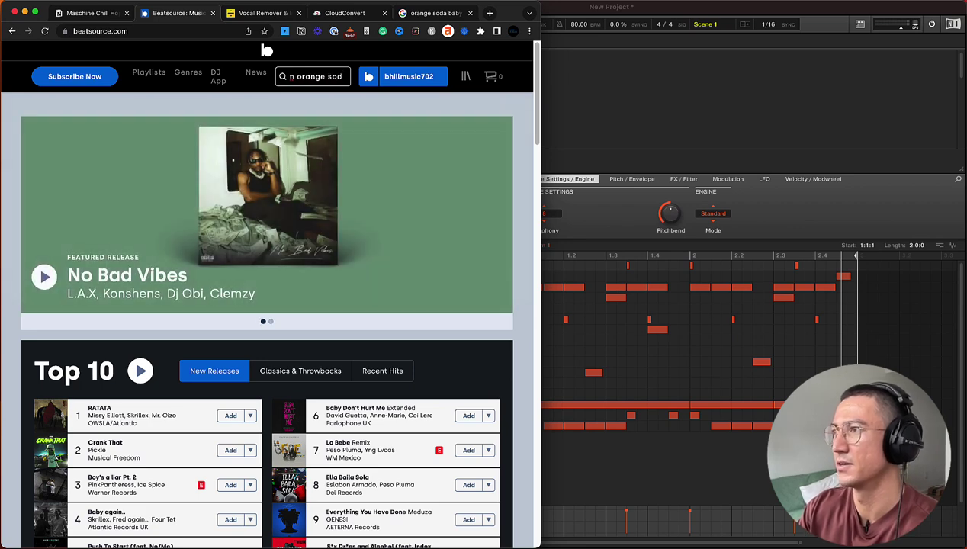
{"action": "key", "text": "Return"}
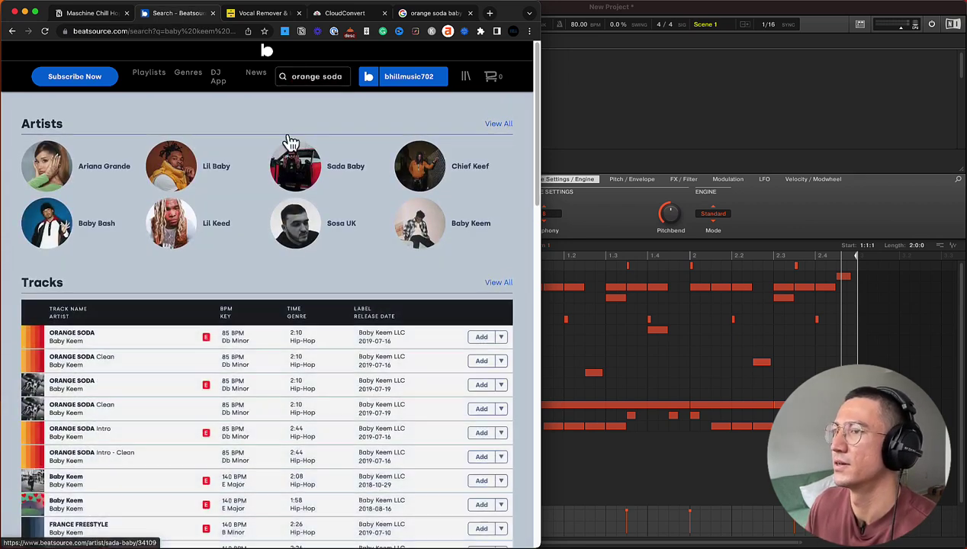
{"action": "left_click", "coordinate": [501, 337]}
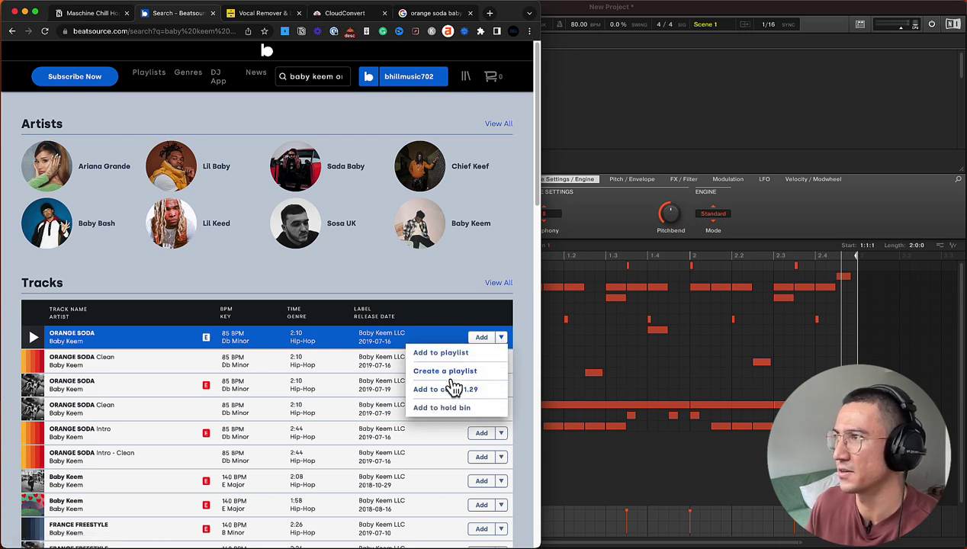
{"action": "left_click", "coordinate": [112, 14]}
Tick the Beatsource download step in Notion and switch to the LALAL.AI vocal remover
{"action": "left_click", "coordinate": [141, 240]}
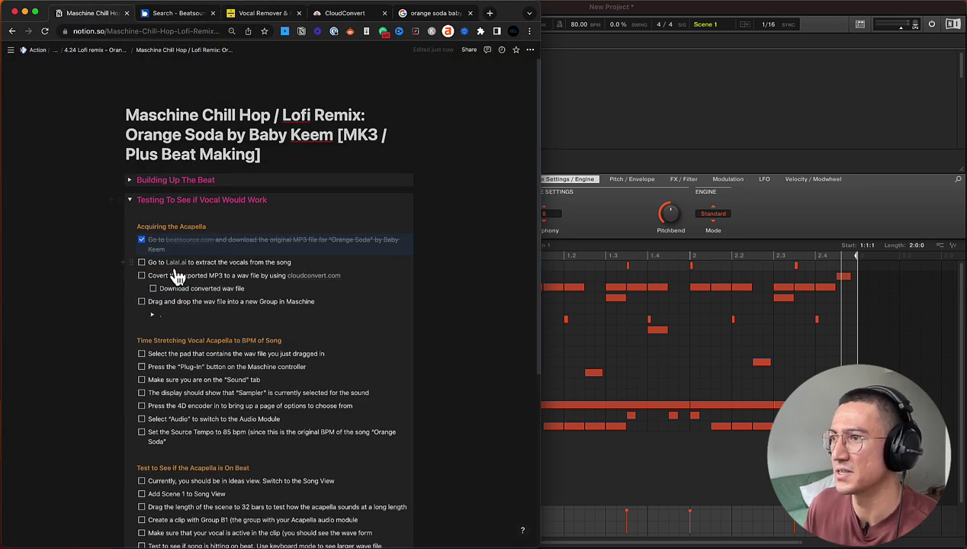
{"action": "key", "text": "super+3"}
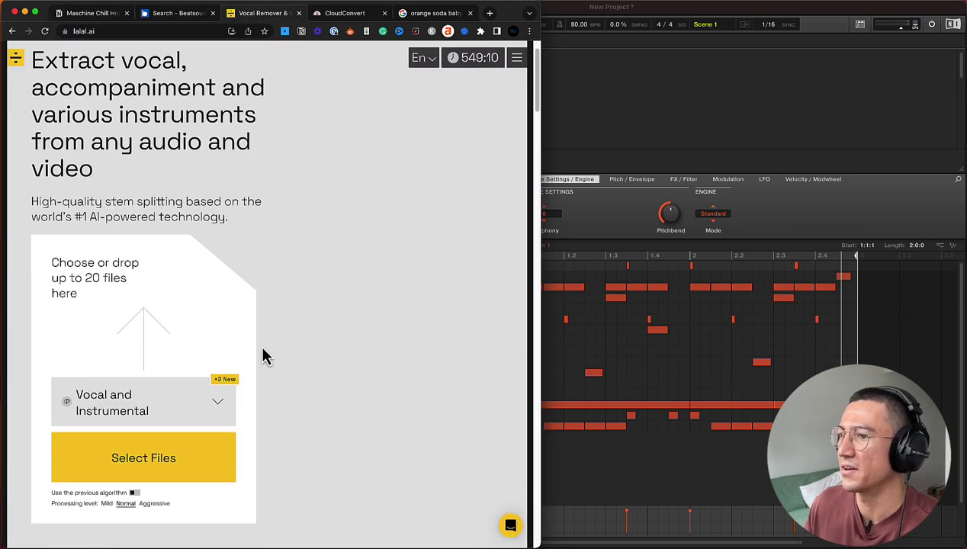
{"action": "left_click", "coordinate": [187, 14]}
{"action": "left_click", "coordinate": [257, 14]}
Upload the ORANGE SODA song from recent files to LALAL.AI's drop zone
{"action": "scroll", "coordinate": [252, 503], "scroll_direction": "down", "scroll_amount": 1}
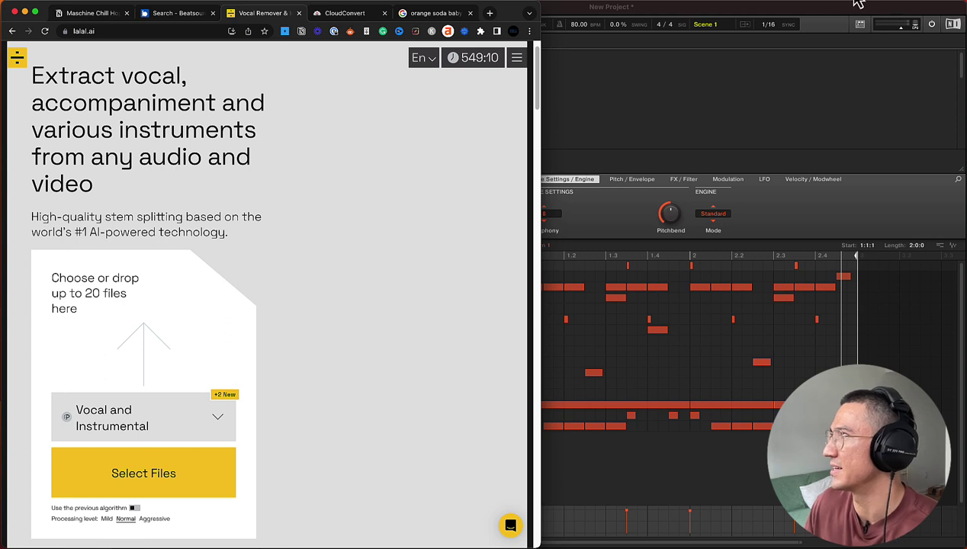
{"action": "key", "text": "super+space"}
{"action": "key", "text": "Escape"}
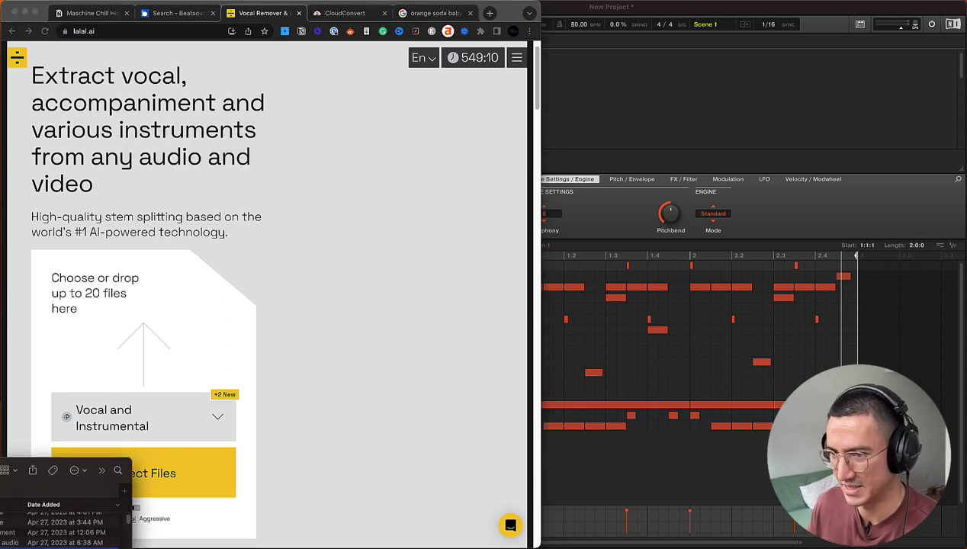
{"action": "left_click_drag", "start_coordinate": [46, 542], "coordinate": [136, 388]}
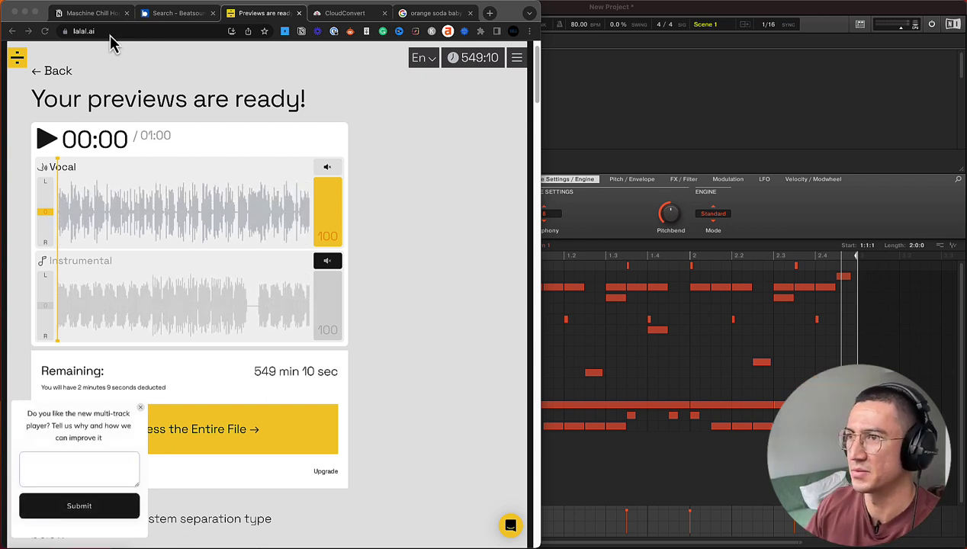
Preview the split, process the entire file, and download the Vocal stem
{"action": "left_click", "coordinate": [51, 152]}
{"action": "left_click", "coordinate": [47, 142]}
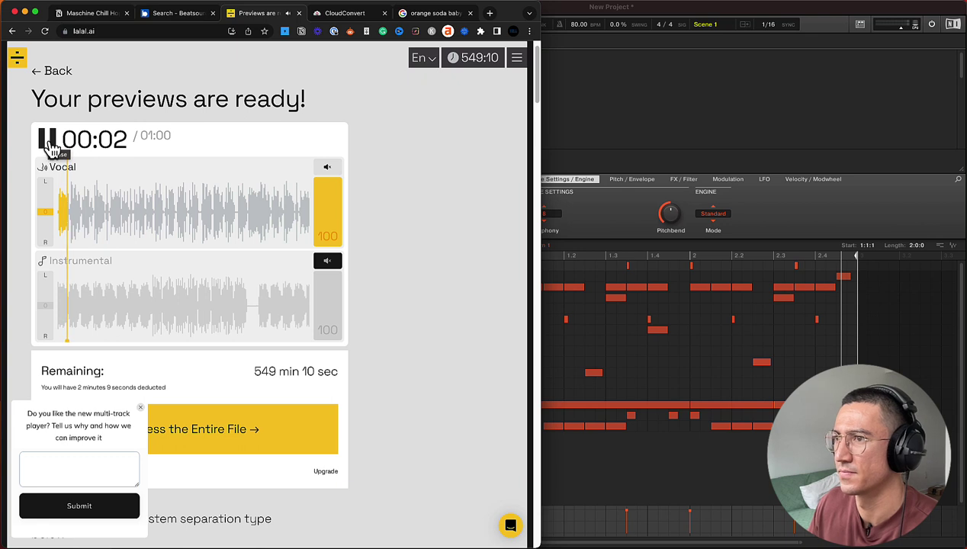
{"action": "key", "text": "space"}
{"action": "left_click", "coordinate": [140, 407]}
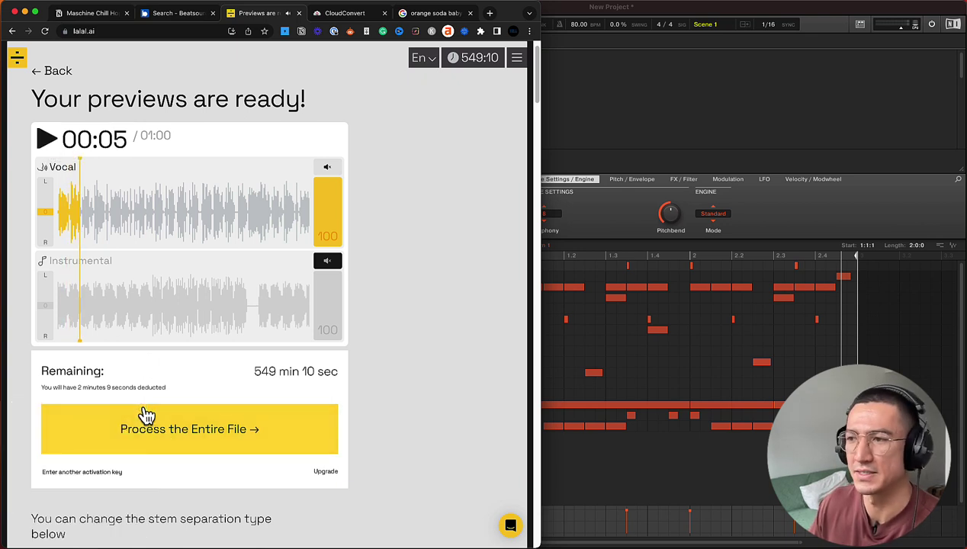
{"action": "left_click", "coordinate": [215, 416]}
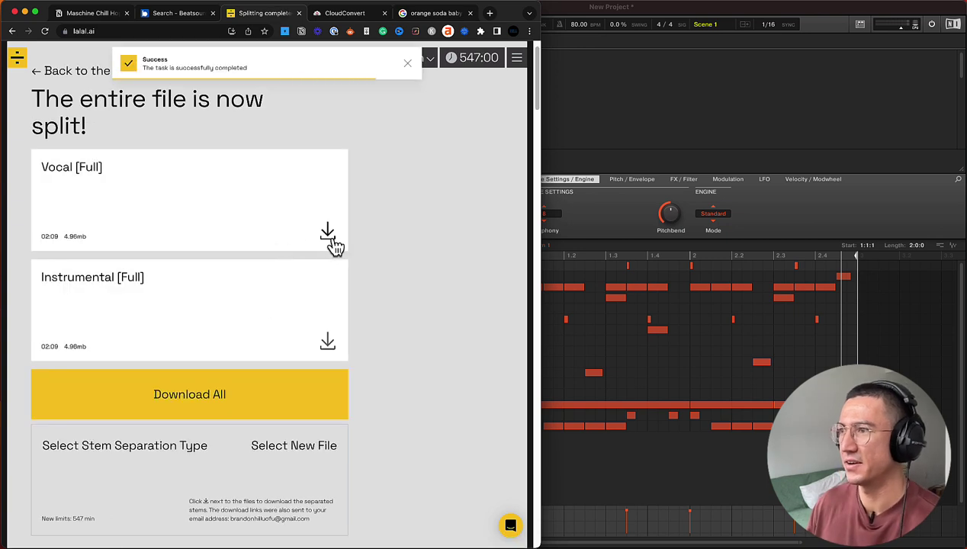
{"action": "left_click", "coordinate": [334, 242]}
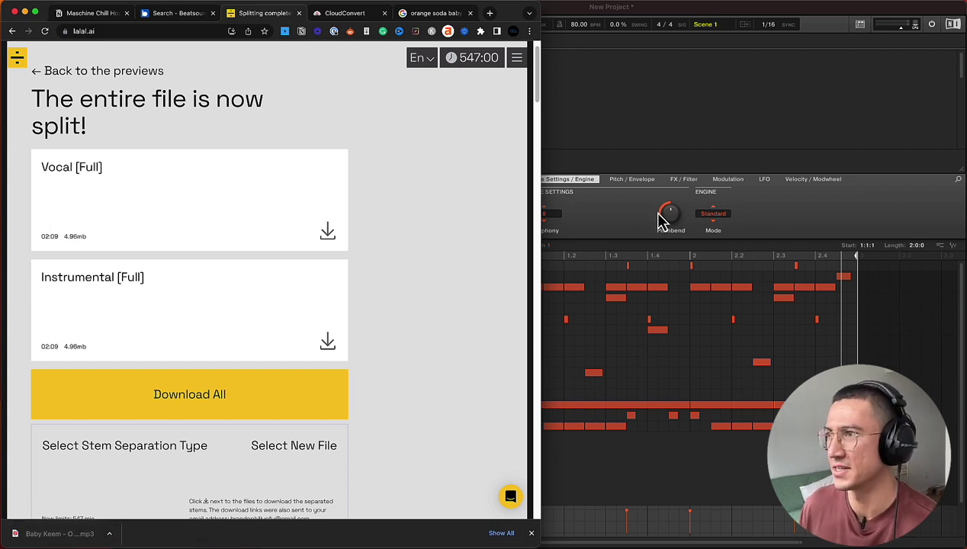
Tick the MP3-to-WAV conversion step in the Notion checklist
{"action": "left_click", "coordinate": [357, 17]}
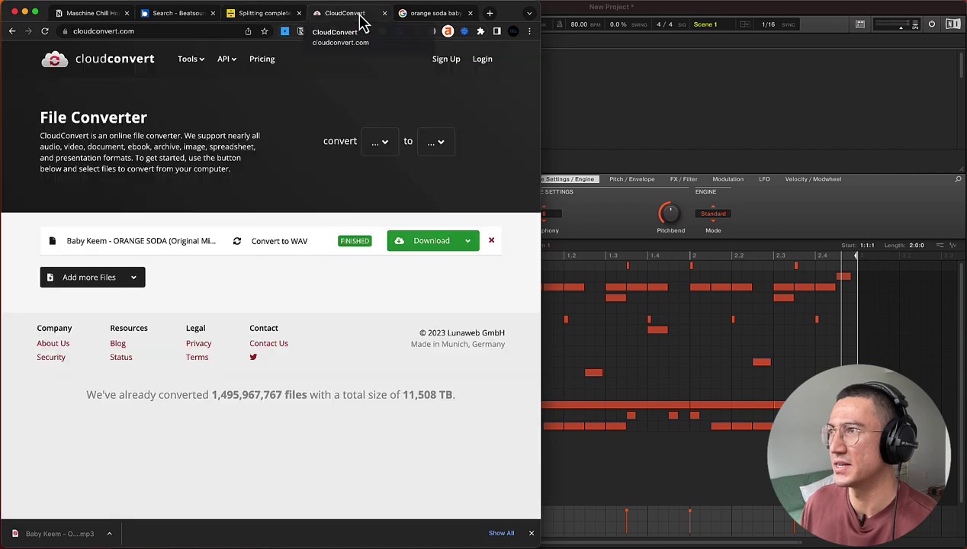
{"action": "left_click", "coordinate": [85, 13]}
{"action": "left_click", "coordinate": [141, 276]}
{"action": "left_click", "coordinate": [357, 13]}
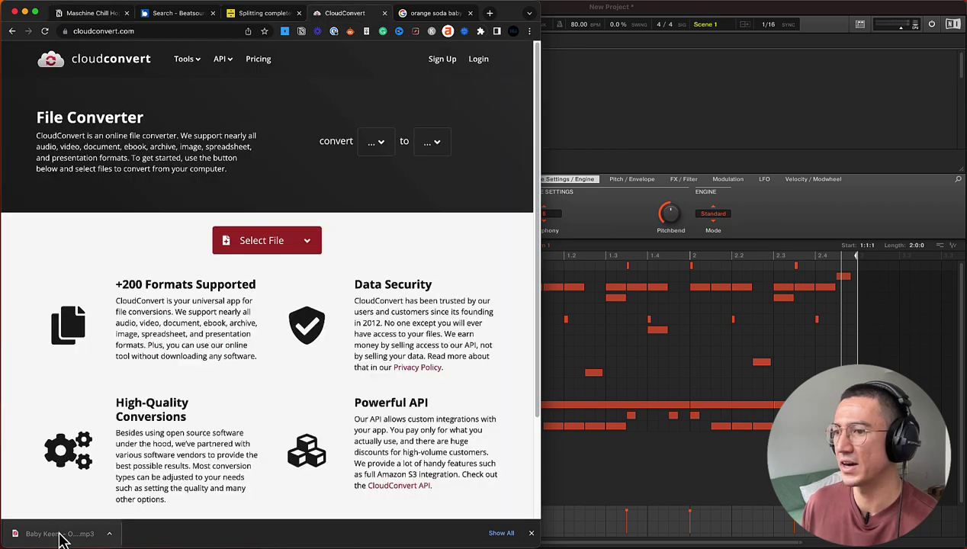
Convert the vocal MP3 to WAV in CloudConvert and narrow the browser beside Maschine
{"action": "left_click_drag", "start_coordinate": [60, 533], "coordinate": [261, 238]}
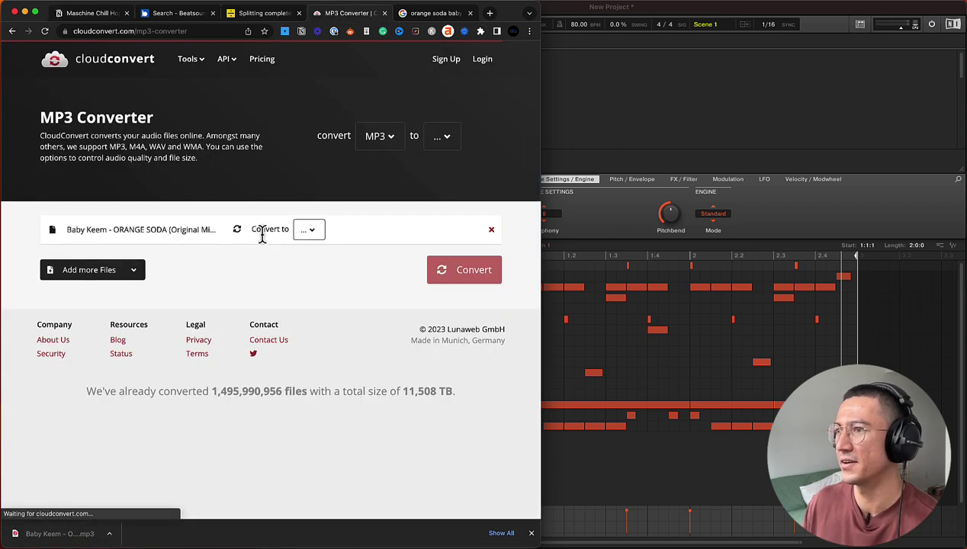
{"action": "left_click", "coordinate": [304, 232]}
{"action": "left_click", "coordinate": [279, 312]}
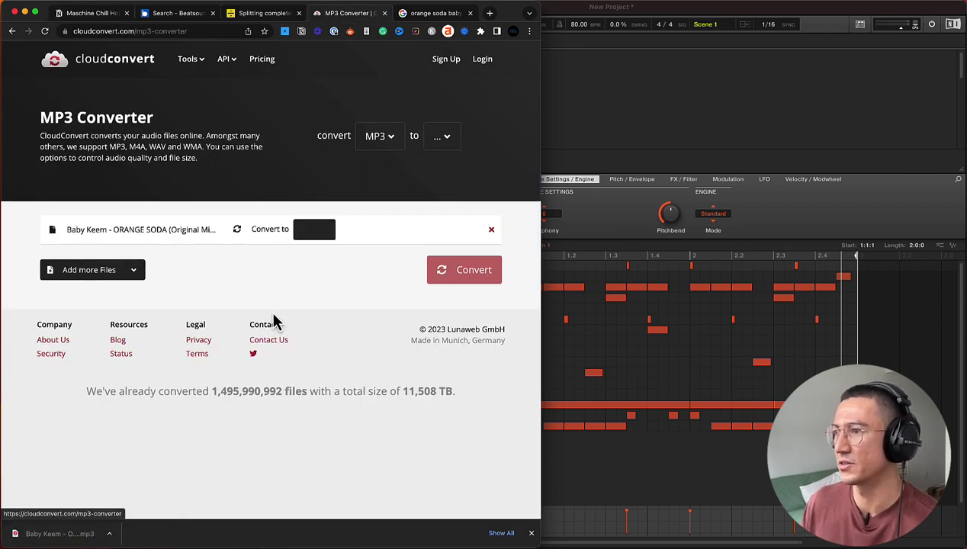
{"action": "left_click", "coordinate": [481, 273]}
{"action": "left_click_drag", "start_coordinate": [540, 274], "coordinate": [257, 242]}
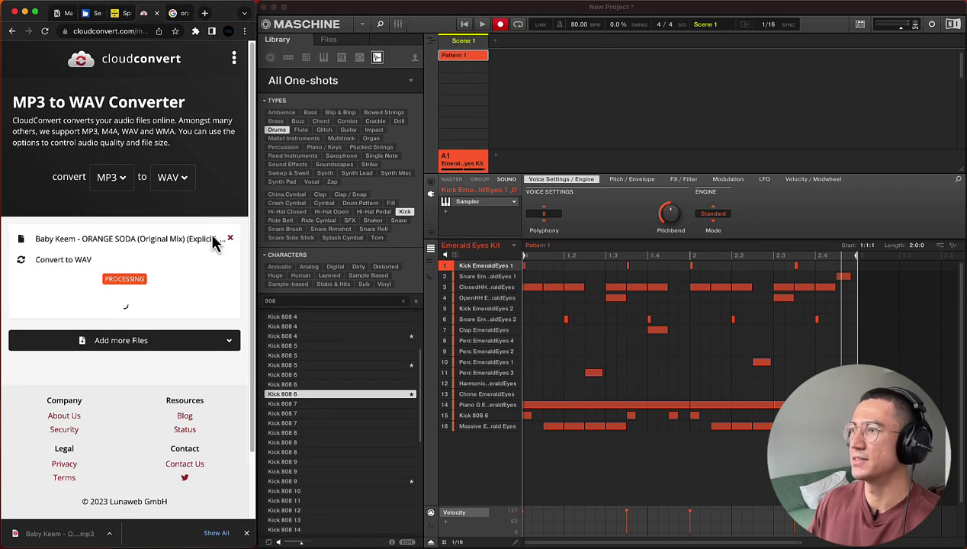
Add Group B1, download the converted WAV, and load it onto Sound 1
{"action": "left_click", "coordinate": [496, 163]}
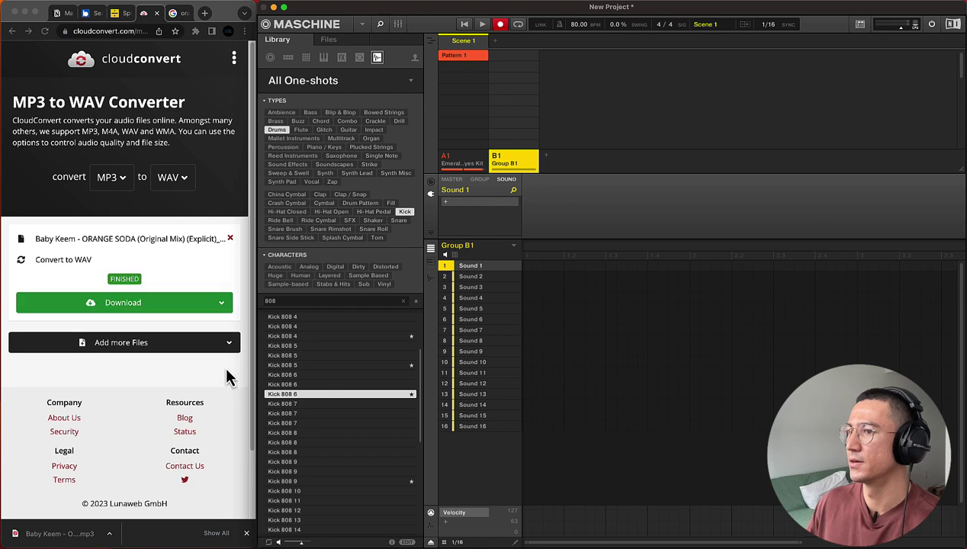
{"action": "left_click", "coordinate": [136, 305]}
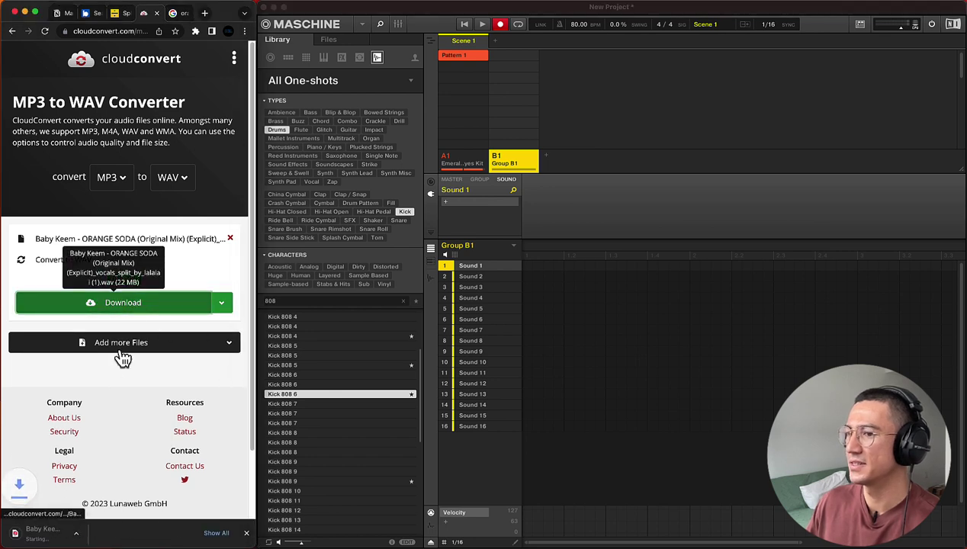
{"action": "left_click_drag", "start_coordinate": [67, 543], "coordinate": [507, 273]}
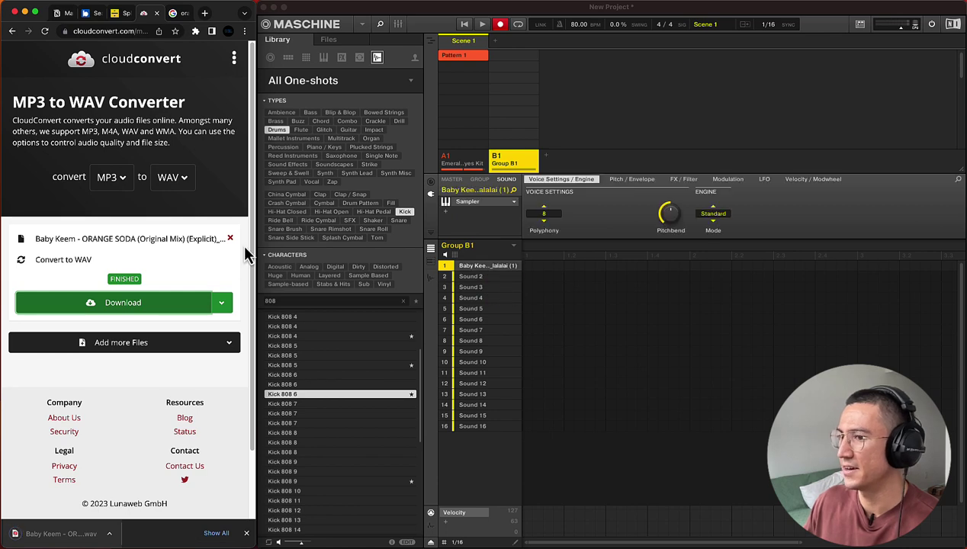
{"action": "left_click", "coordinate": [61, 13]}
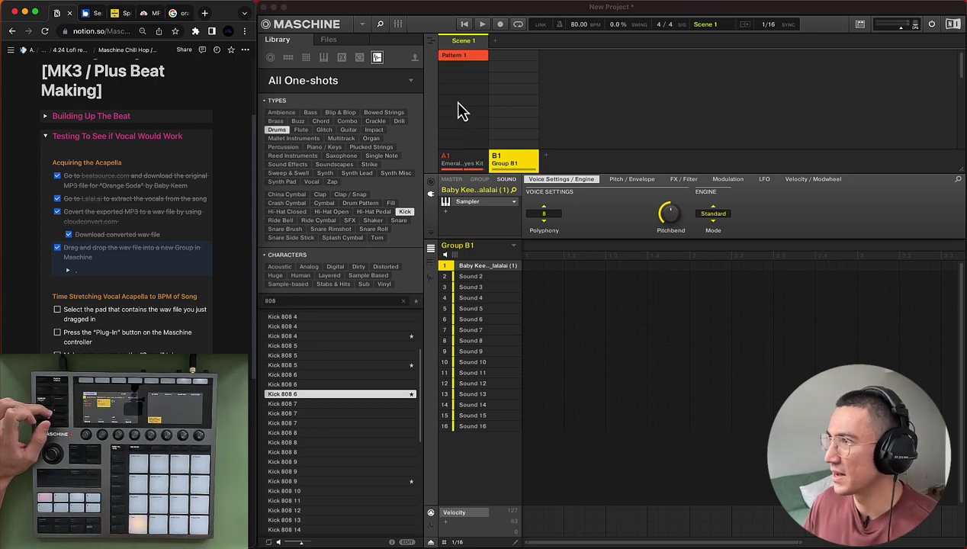
Insert a Scene 1 with Pattern 1 in the song timeline, extended to about bar 27
{"action": "left_click", "coordinate": [431, 42]}
{"action": "right_click", "coordinate": [538, 62]}
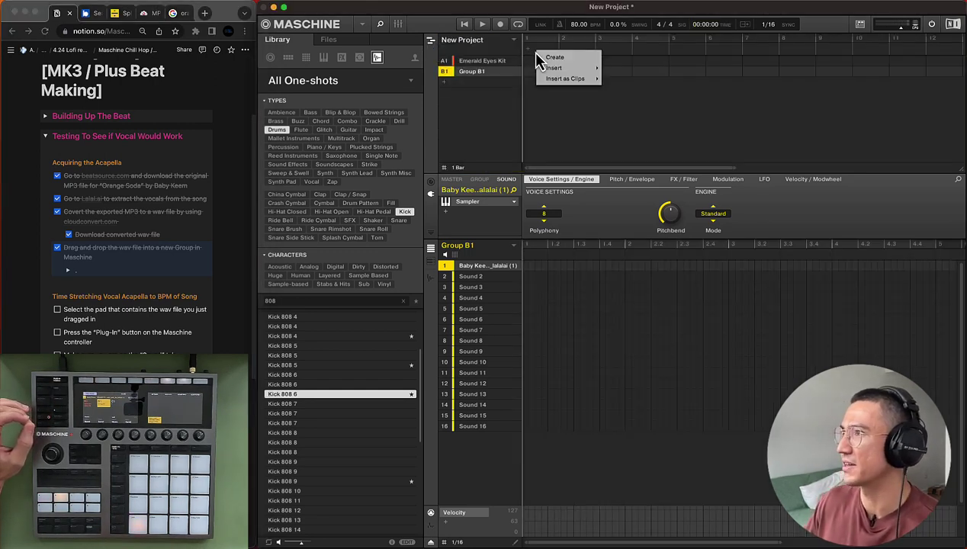
{"action": "mouse_move", "coordinate": [562, 73]}
{"action": "left_click", "coordinate": [623, 73]}
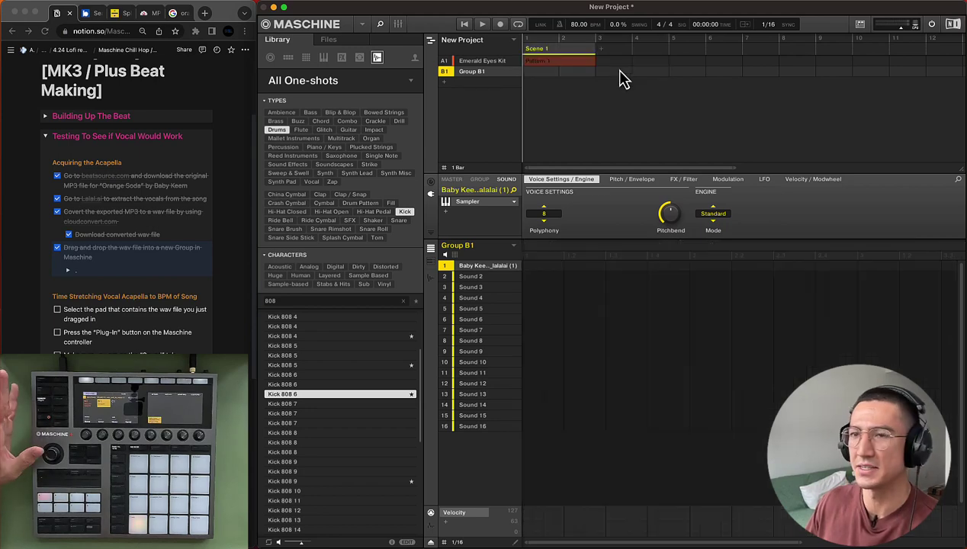
{"action": "scroll", "coordinate": [561, 86], "scroll_direction": "down", "scroll_amount": 3}
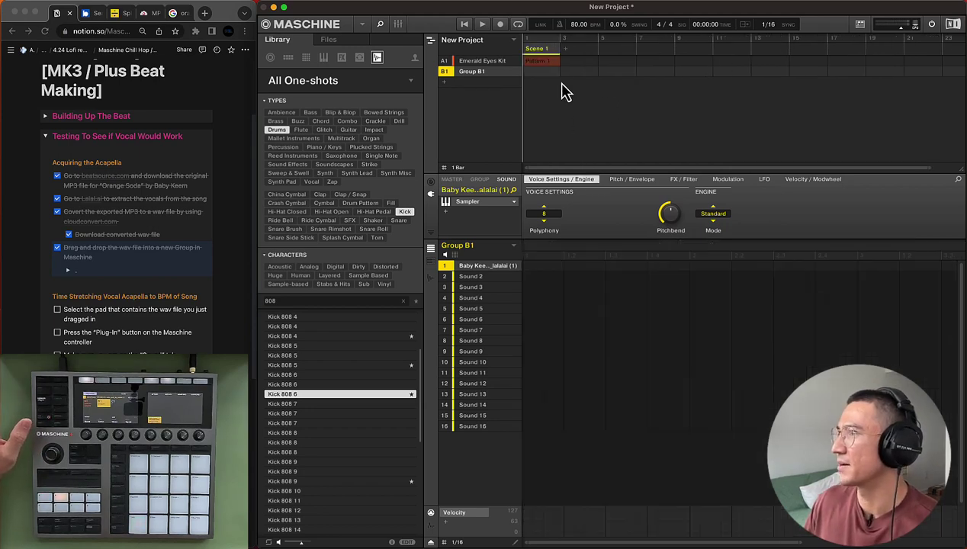
{"action": "left_click_drag", "start_coordinate": [560, 48], "coordinate": [879, 63]}
Hide the browser and draw a vocal clip in Group B1 spanning bars 1–28
{"action": "scroll", "coordinate": [819, 174], "scroll_direction": "left", "scroll_amount": 5}
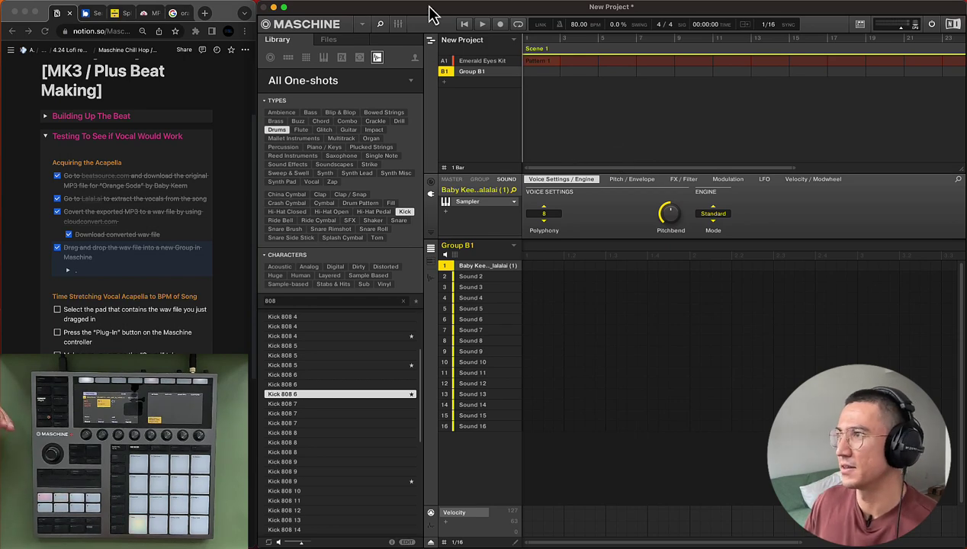
{"action": "key", "text": "super+f"}
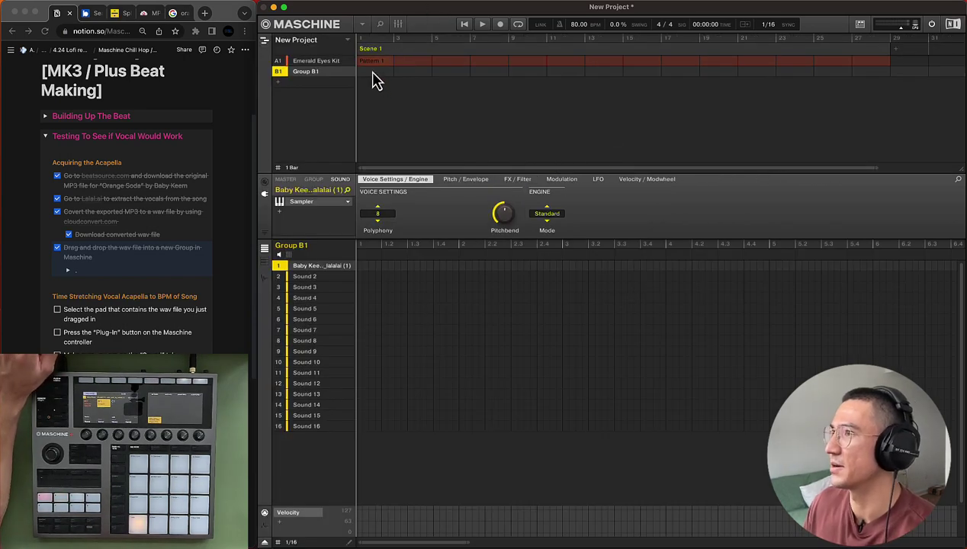
{"action": "left_click_drag", "start_coordinate": [372, 73], "coordinate": [875, 69]}
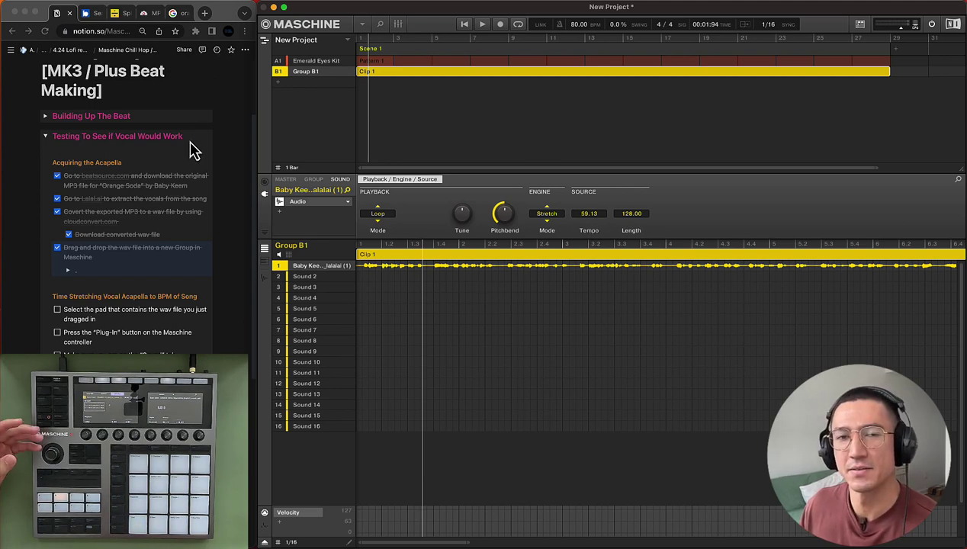
Set the vocal sample's source tempo to the song's 85 BPM, then bring up Clip 1's actions
{"action": "left_click", "coordinate": [177, 15]}
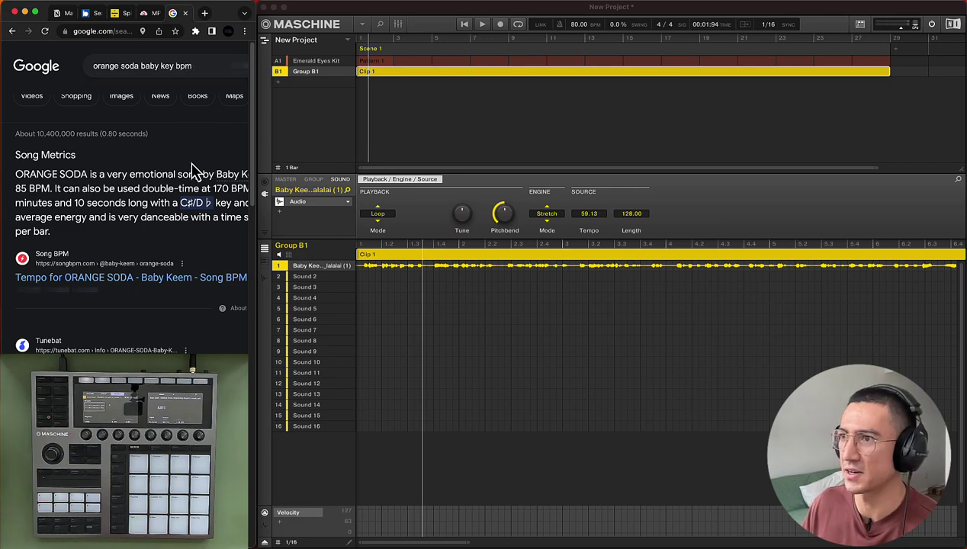
{"action": "left_click_drag", "start_coordinate": [50, 189], "coordinate": [27, 191]}
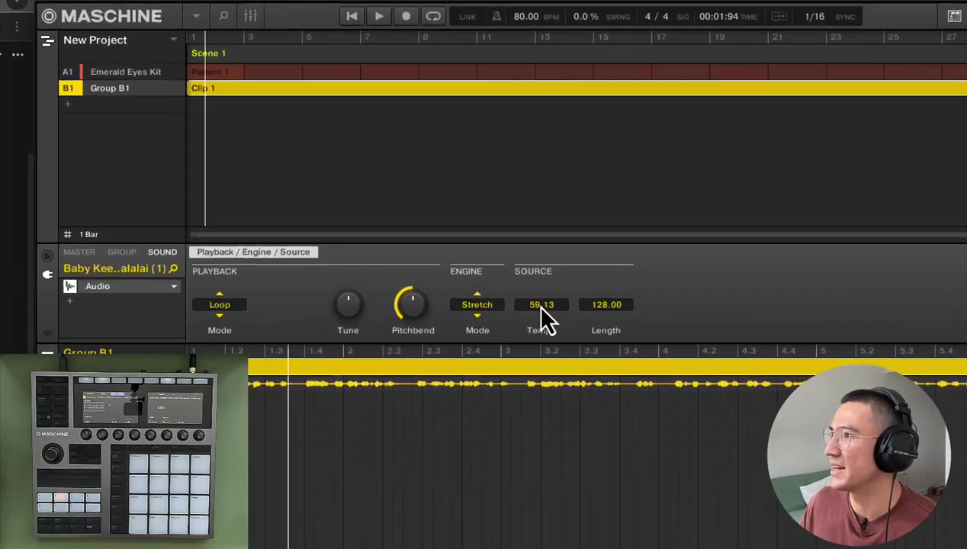
{"action": "double_click", "coordinate": [588, 214]}
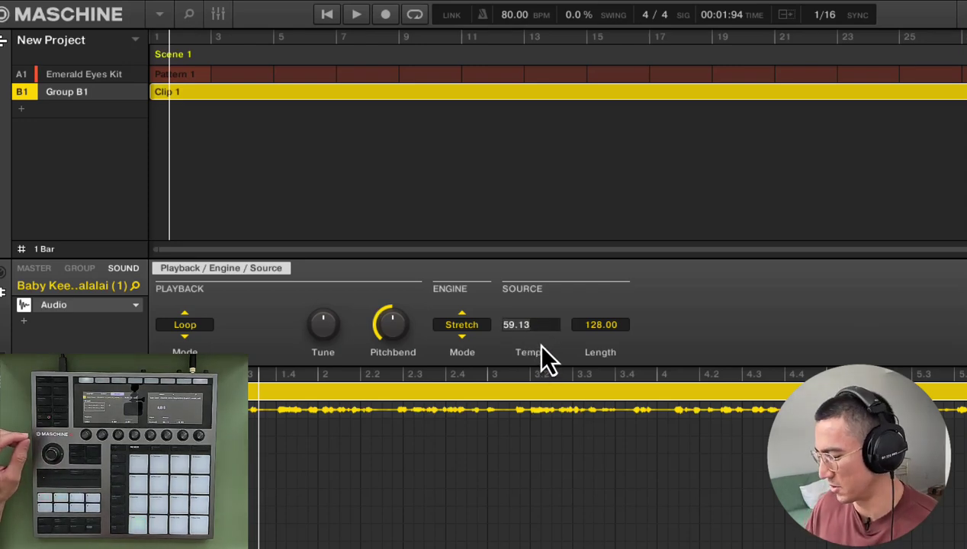
{"action": "type", "text": "85"}
{"action": "key", "text": "Return"}
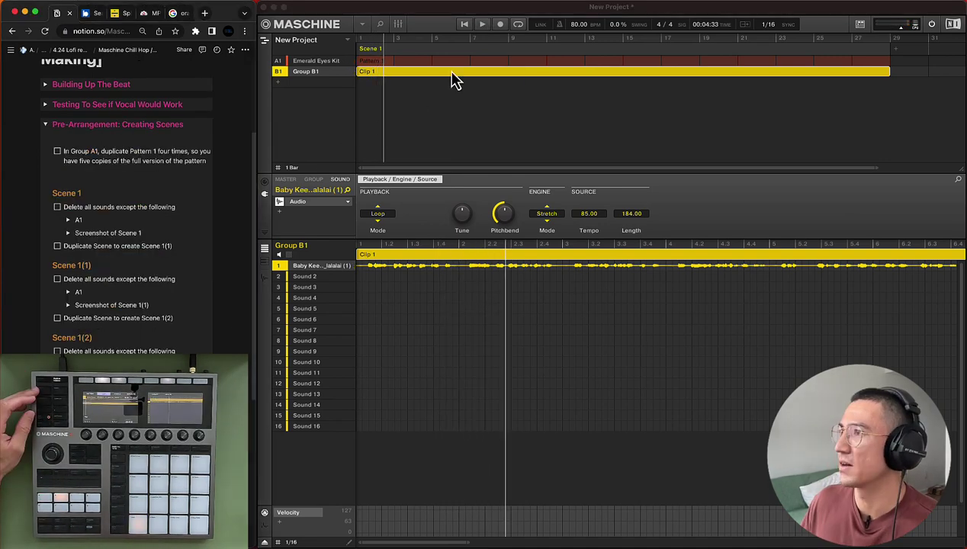
{"action": "right_click", "coordinate": [453, 80]}
Delete the vocal clip and the Pattern 1 clip from the arrangement
{"action": "left_click", "coordinate": [467, 131]}
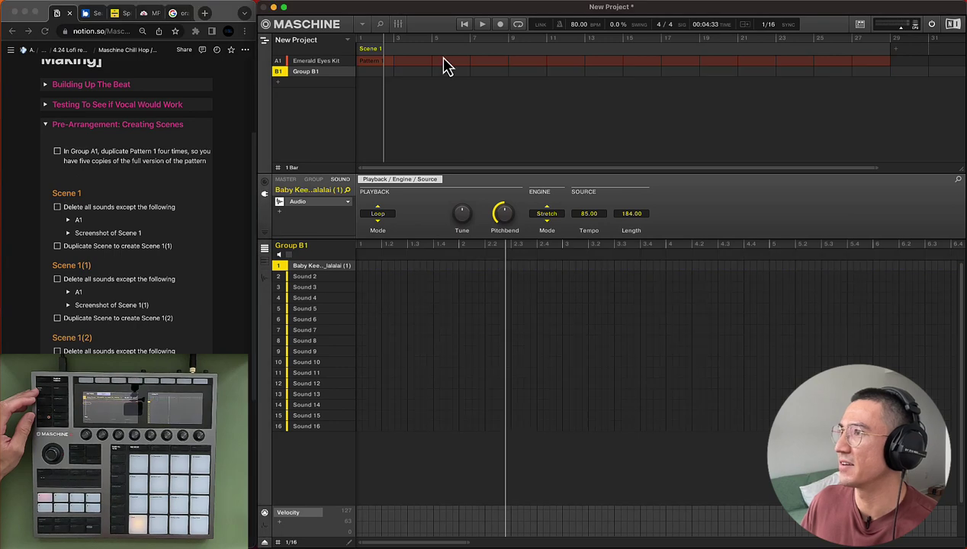
{"action": "right_click", "coordinate": [448, 55]}
{"action": "left_click", "coordinate": [465, 156]}
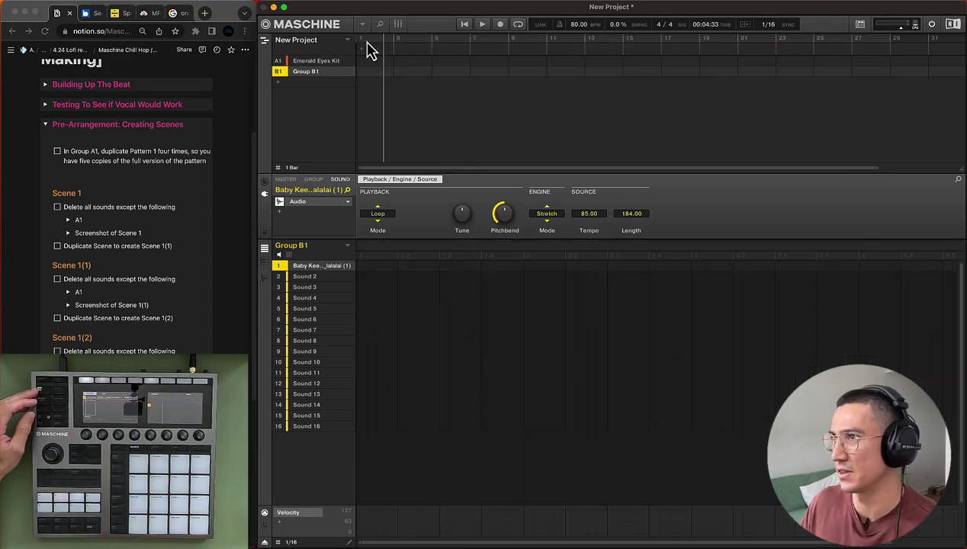
In Ideas view, duplicate Pattern 1 into copies Pattern 1 (1) through Pattern 1 (4)
{"action": "left_click", "coordinate": [264, 43]}
{"action": "scroll", "coordinate": [189, 182], "scroll_direction": "down", "scroll_amount": 1}
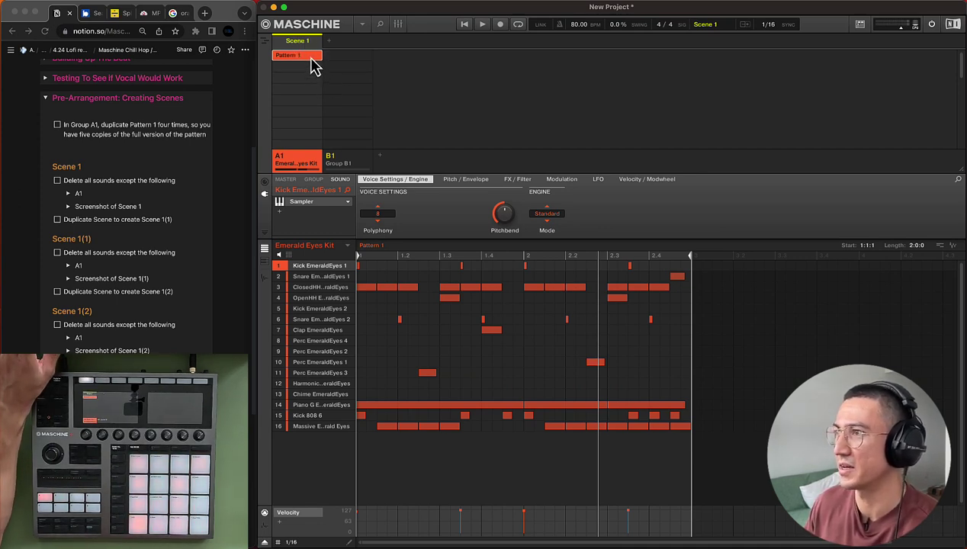
{"action": "left_click_drag", "start_coordinate": [309, 67], "coordinate": [310, 93]}
{"action": "key", "text": "super+d"}
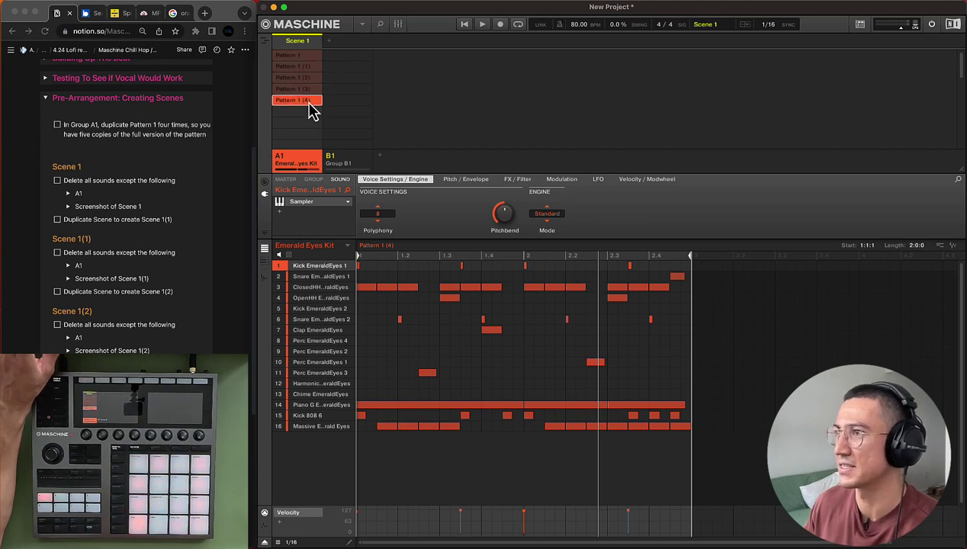
{"action": "left_click", "coordinate": [305, 56]}
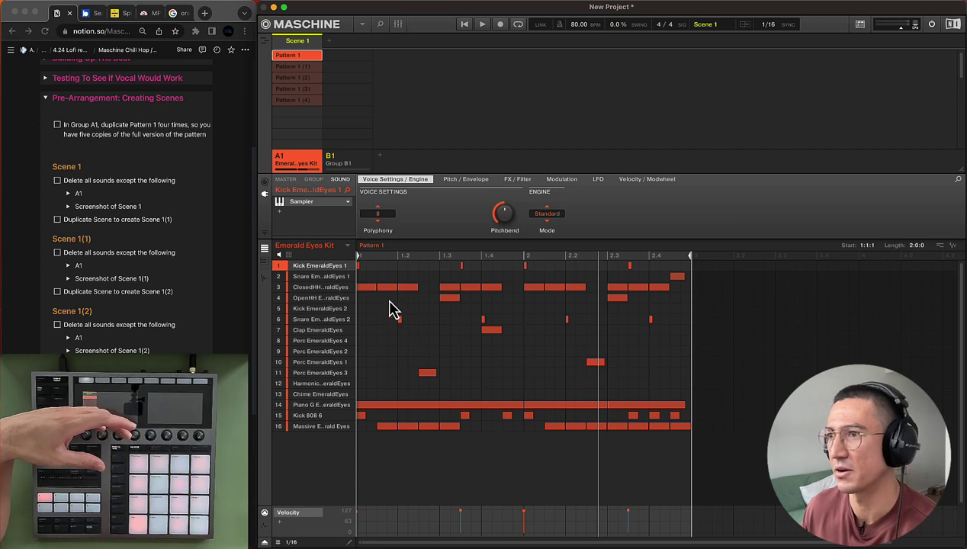
Tick the Scene 1 delete-sounds step, then review the A1 keep list and Scene 1 reference screenshot in Notion
{"action": "left_click", "coordinate": [58, 180]}
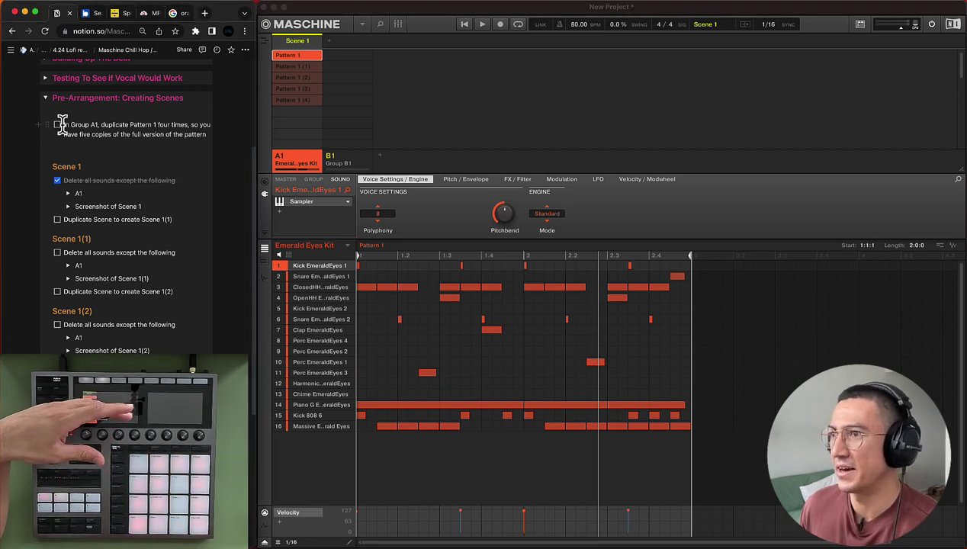
{"action": "left_click", "coordinate": [68, 194]}
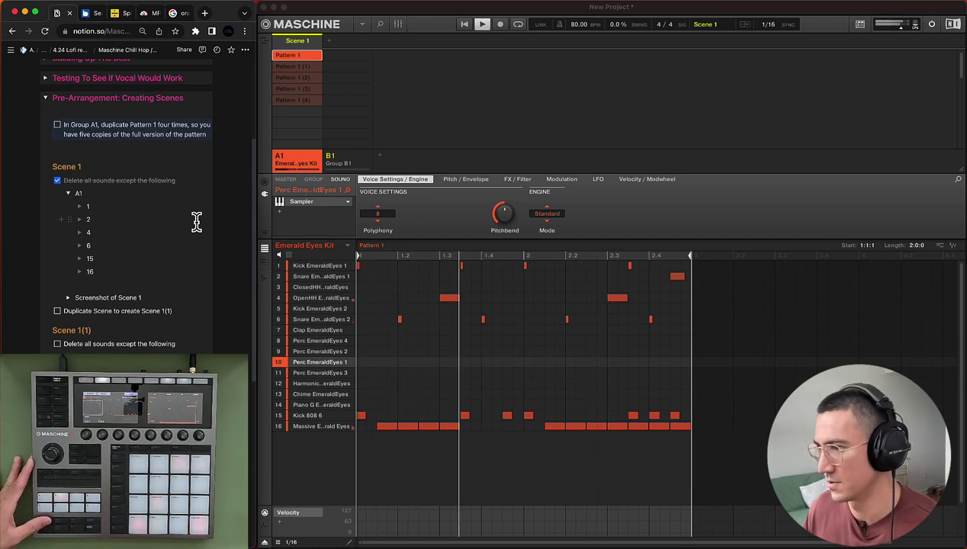
{"action": "left_click", "coordinate": [68, 194]}
{"action": "left_click", "coordinate": [68, 206]}
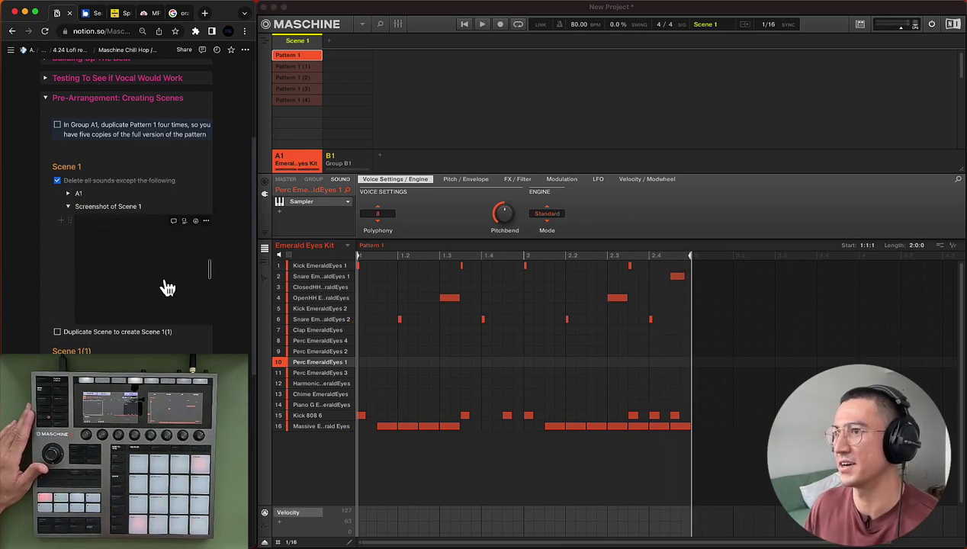
{"action": "left_click", "coordinate": [68, 206]}
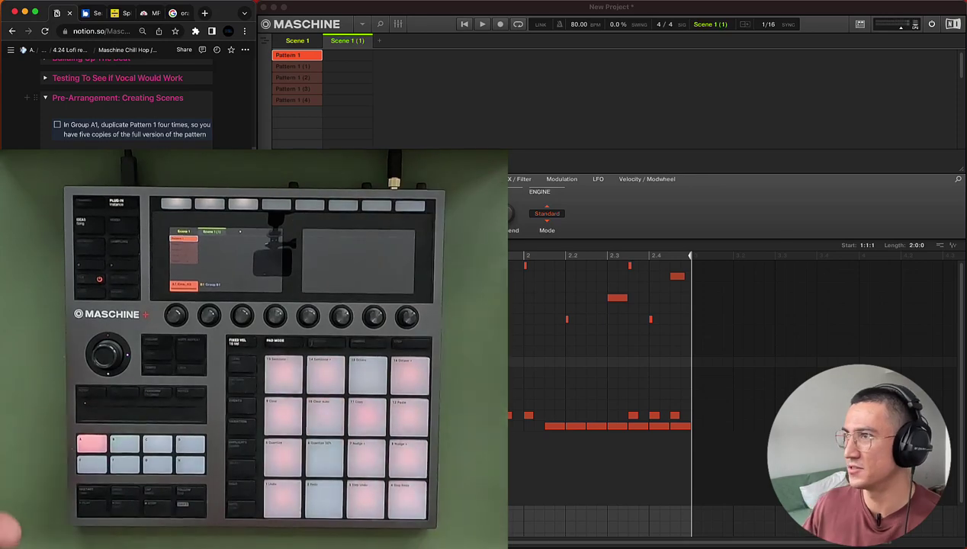
Assign Pattern 1 (1) to Scene 1 (1) and review its keep list: sounds 1, 2, 4, 6, 7, 10, 11, 15, 16
{"action": "left_click", "coordinate": [319, 68]}
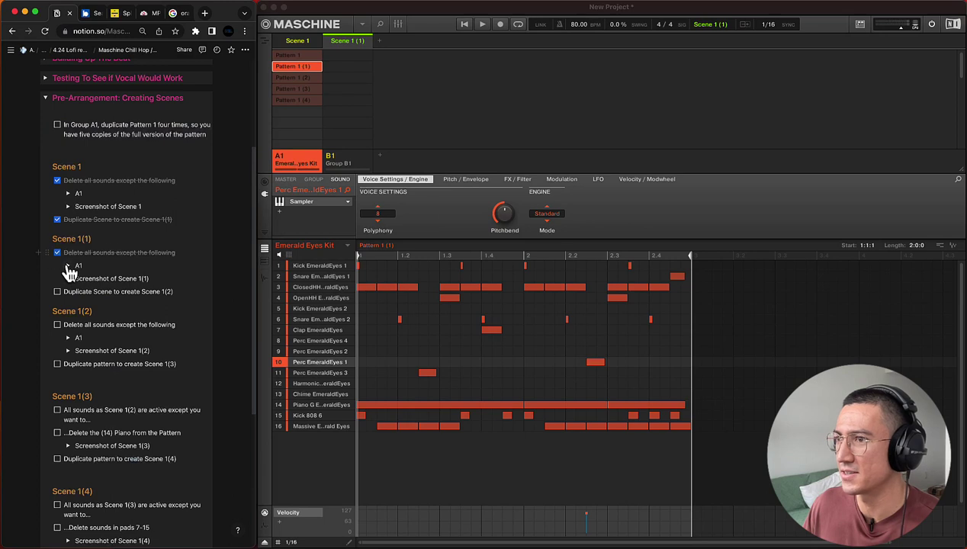
{"action": "left_click", "coordinate": [68, 266]}
{"action": "scroll", "coordinate": [84, 261], "scroll_direction": "down", "scroll_amount": 1}
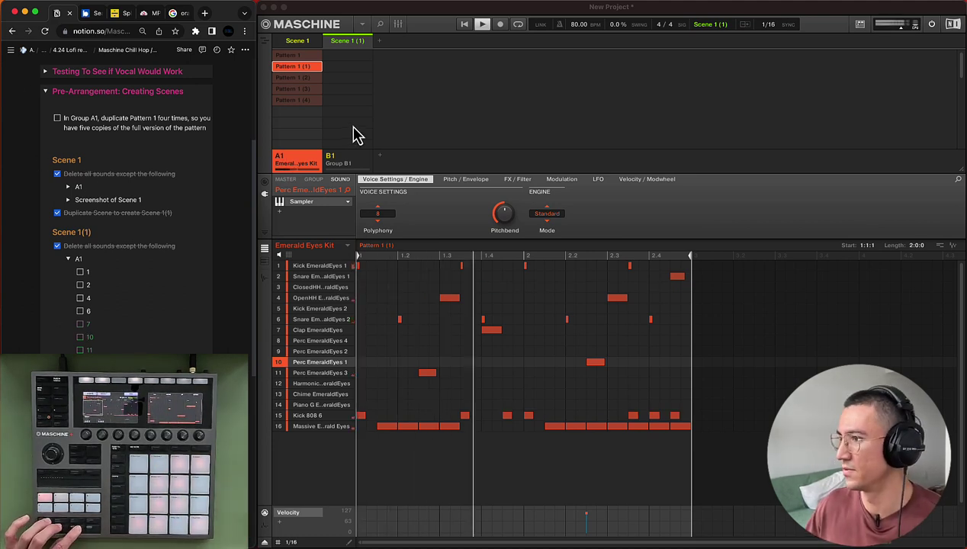
Compare Scene 1 and Scene 1 (1) by switching back and forth between their tabs
{"action": "left_click", "coordinate": [295, 42]}
{"action": "left_click", "coordinate": [343, 40]}
{"action": "left_click", "coordinate": [296, 42]}
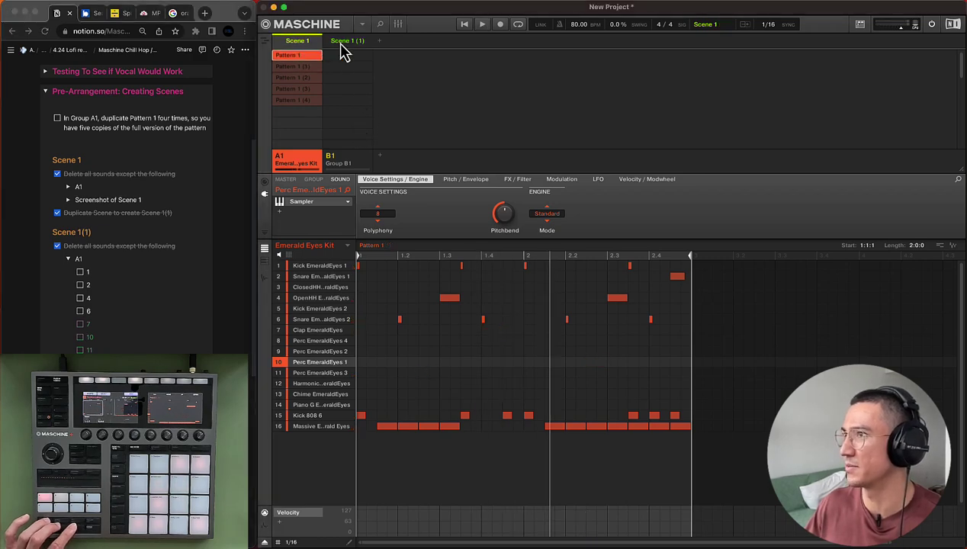
{"action": "left_click", "coordinate": [345, 42]}
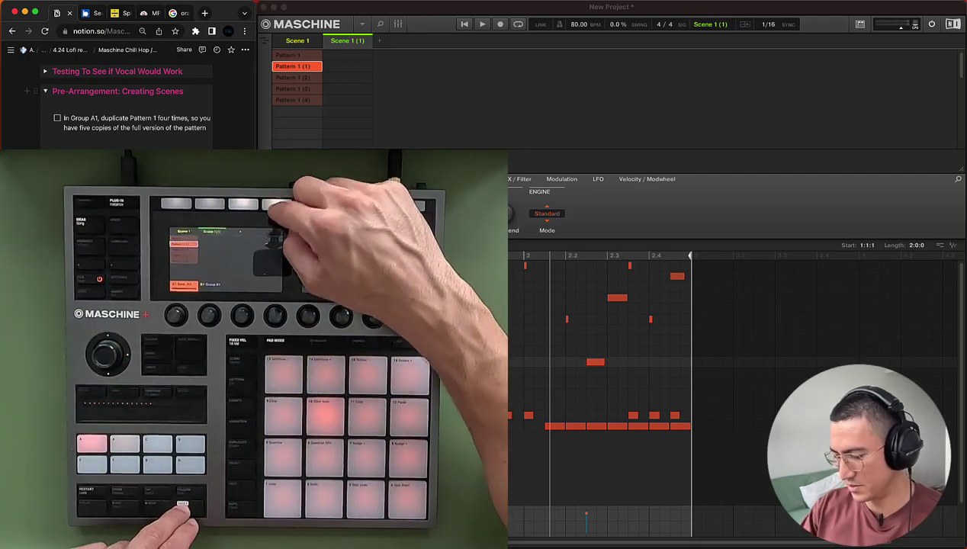
Assign Pattern 1 (2) to Scene 1 (2) and expand its sound checklist in Notion
{"action": "left_click", "coordinate": [301, 79]}
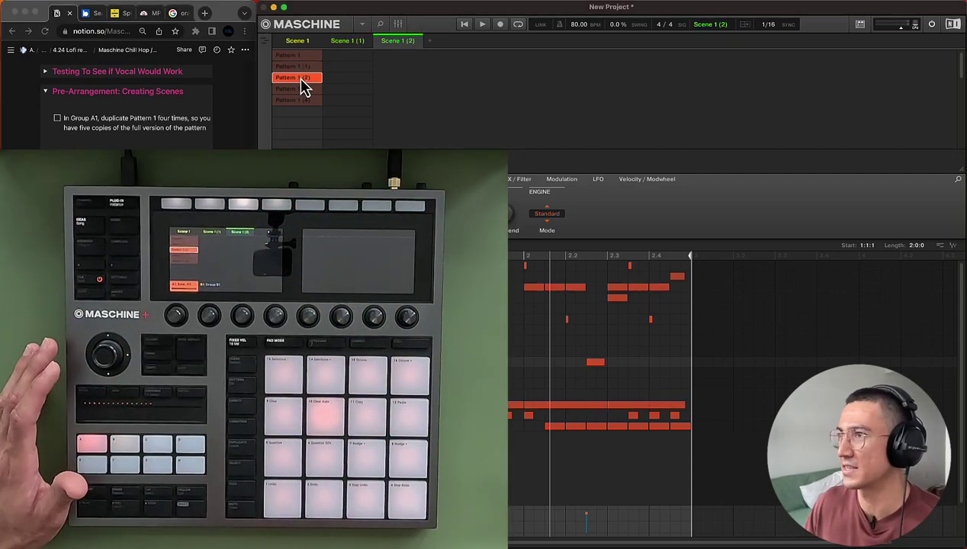
{"action": "scroll", "coordinate": [71, 337], "scroll_direction": "down", "scroll_amount": 1}
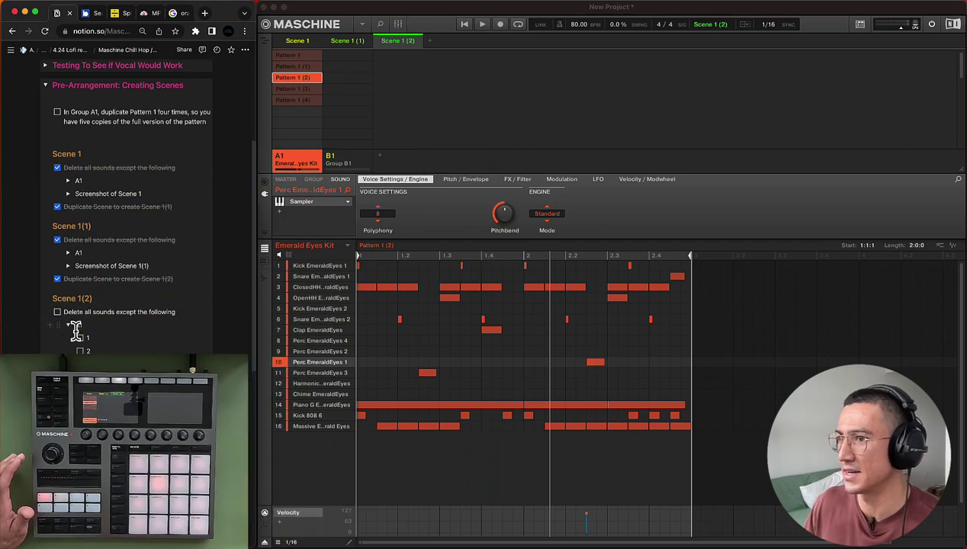
{"action": "left_click", "coordinate": [68, 332]}
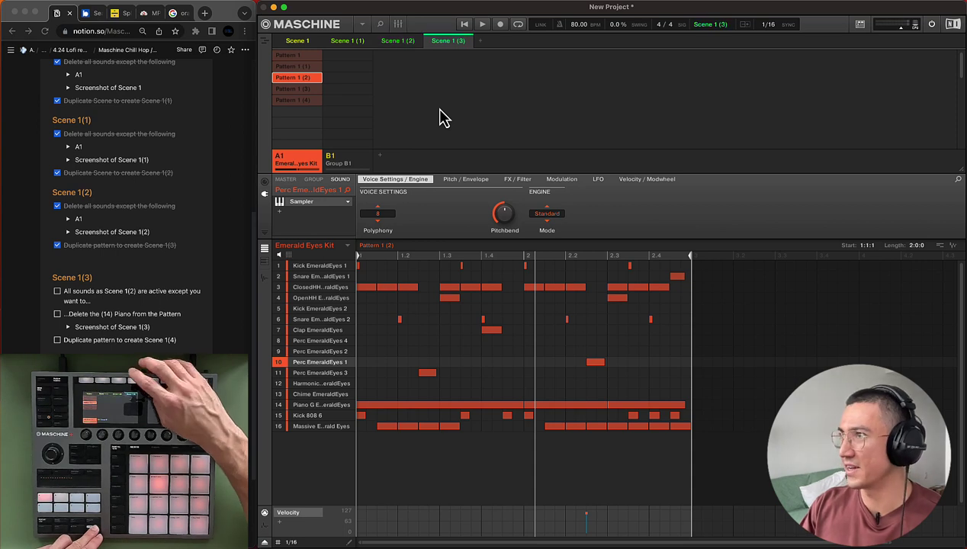
Give Scene 1 (3) Pattern 1 (3), delete the long piano note on sound 14, and play it
{"action": "left_click", "coordinate": [290, 89]}
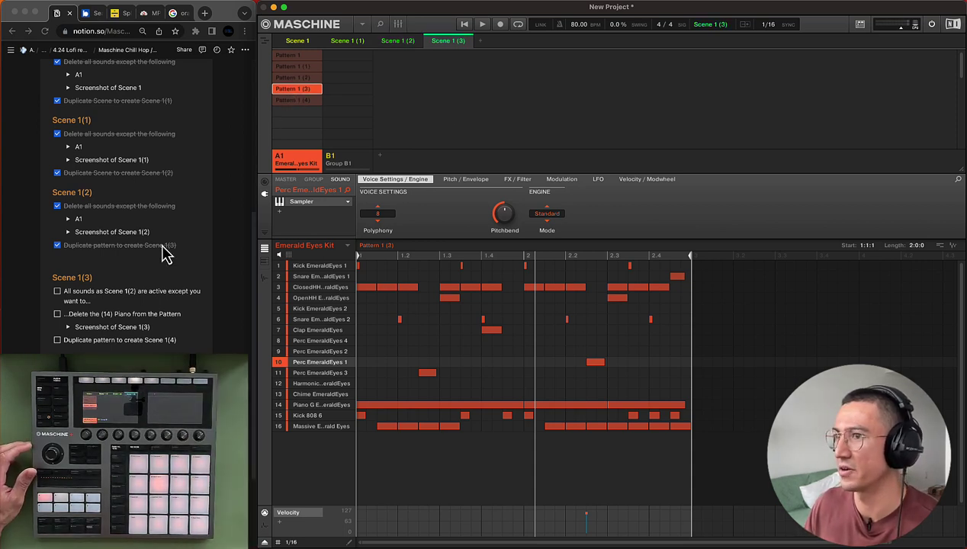
{"action": "left_click", "coordinate": [57, 292]}
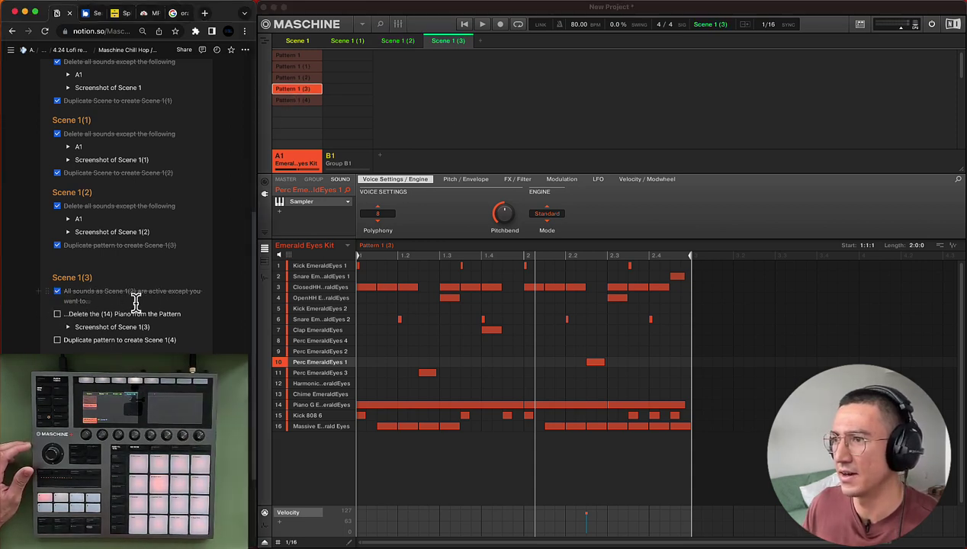
{"action": "left_click", "coordinate": [463, 383]}
{"action": "left_click_drag", "start_coordinate": [363, 395], "coordinate": [672, 406]}
{"action": "key", "text": "Delete"}
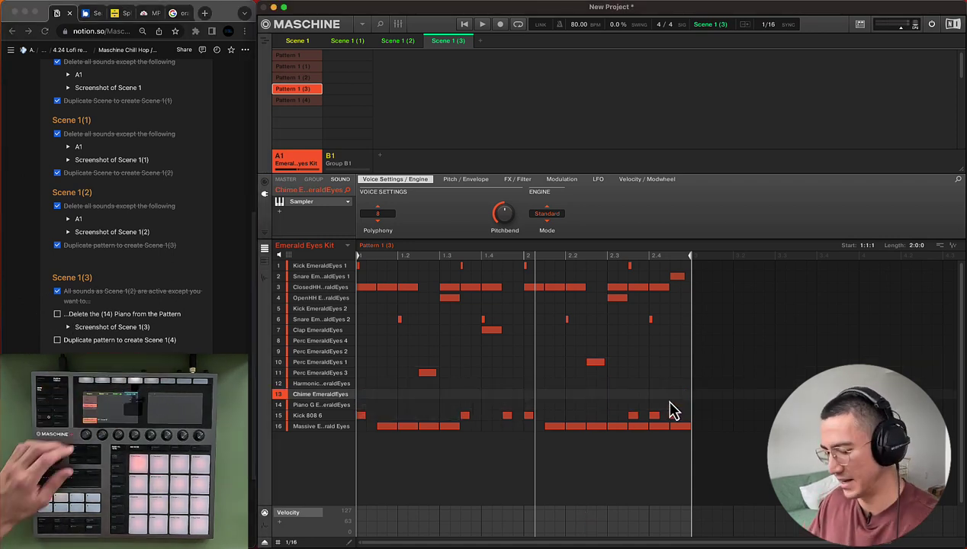
{"action": "key", "text": "space"}
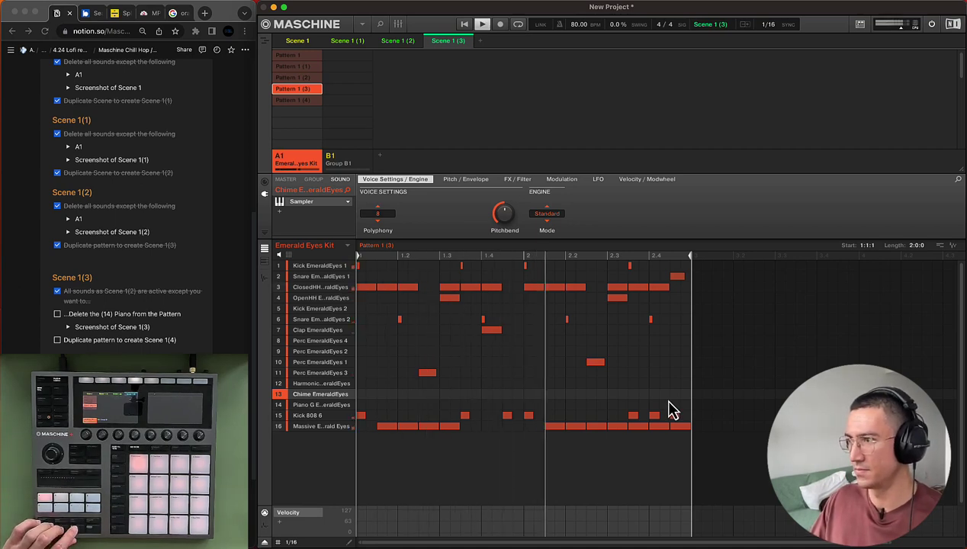
Tick the Scene 1 (3) checklist steps and assign Pattern 1 (4) to Scene 1 (4)
{"action": "left_click", "coordinate": [56, 313]}
{"action": "left_click", "coordinate": [57, 339]}
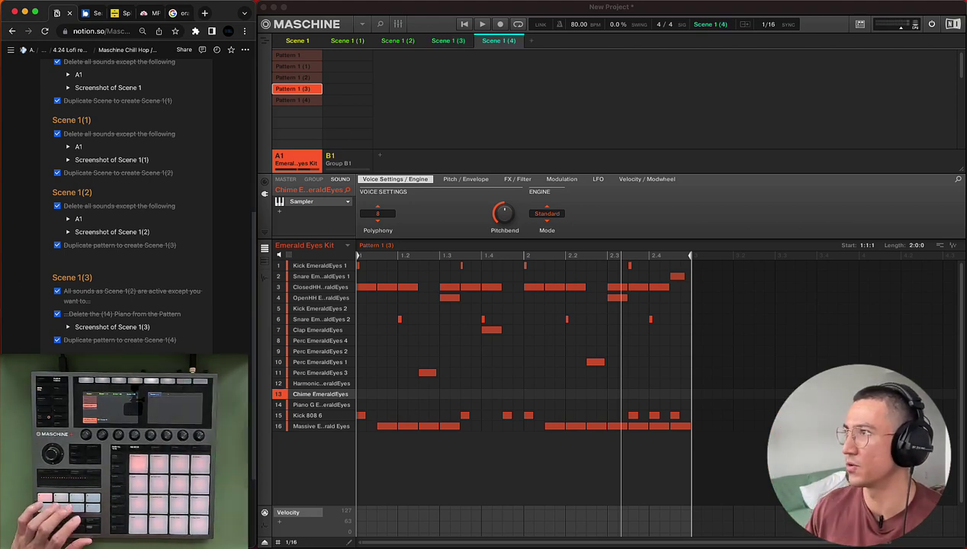
{"action": "left_click", "coordinate": [291, 102]}
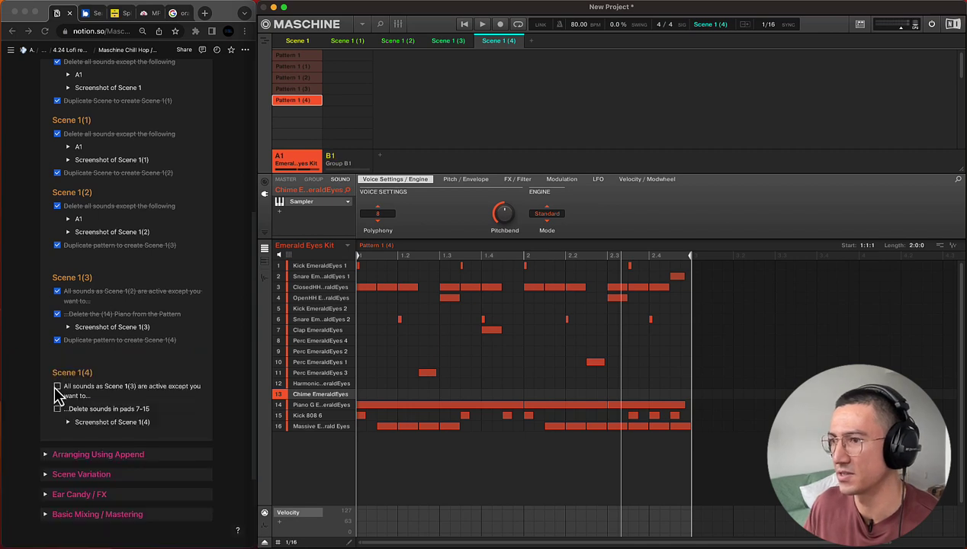
{"action": "left_click", "coordinate": [93, 389]}
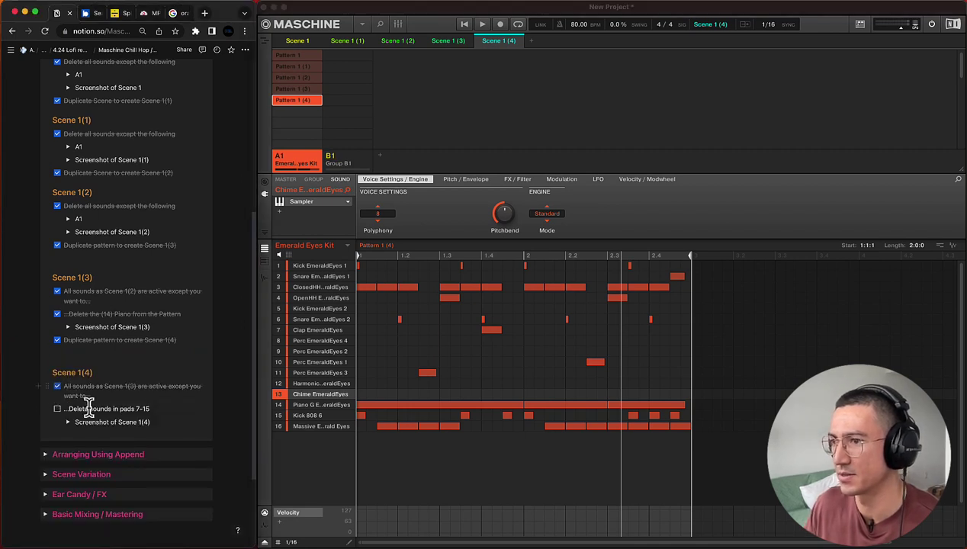
Delete the notes on sounds 7 through 15 in Pattern 1 (4) and play the result
{"action": "left_click", "coordinate": [369, 335]}
{"action": "left_click_drag", "start_coordinate": [367, 326], "coordinate": [685, 414]}
{"action": "key", "text": "Delete"}
{"action": "key", "text": "space"}
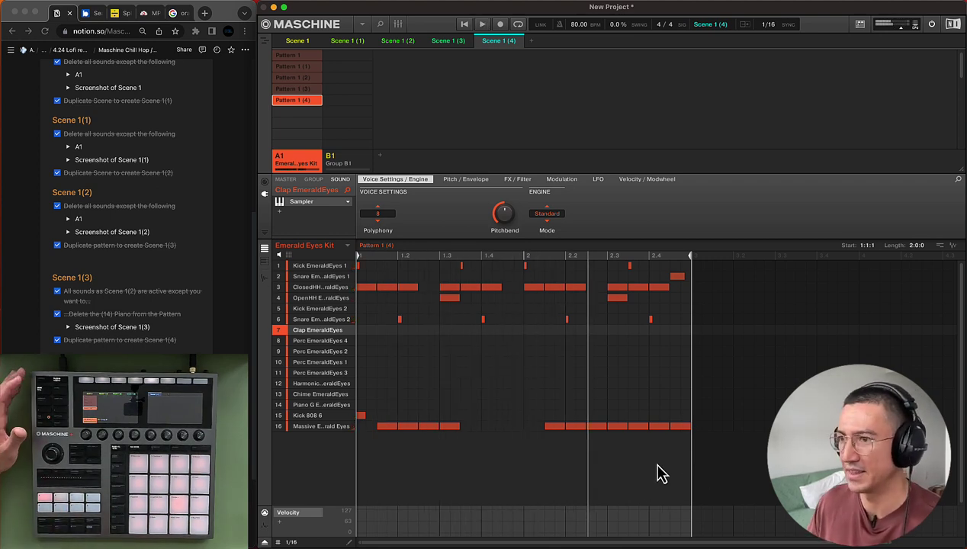
{"action": "left_click", "coordinate": [147, 346]}
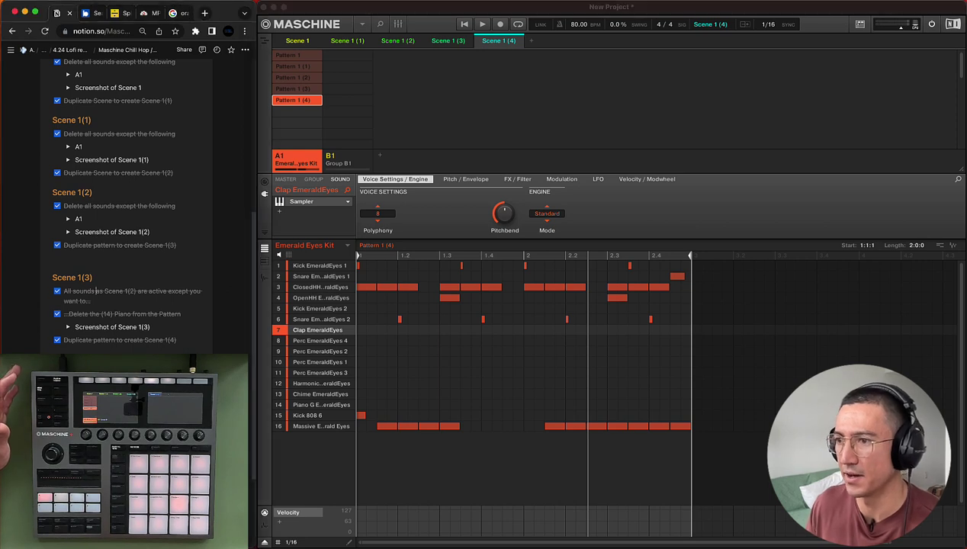
Collapse Pre-Arrangement, expand Arranging Using Append, and untick all of its checklist steps
{"action": "scroll", "coordinate": [148, 346], "scroll_direction": "up", "scroll_amount": 1}
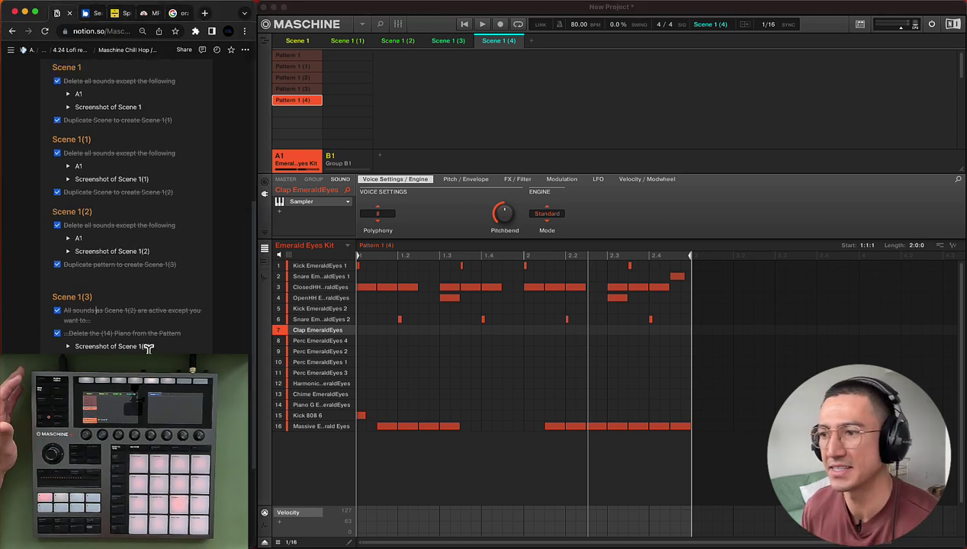
{"action": "scroll", "coordinate": [147, 347], "scroll_direction": "up", "scroll_amount": 5}
{"action": "left_click", "coordinate": [45, 219]}
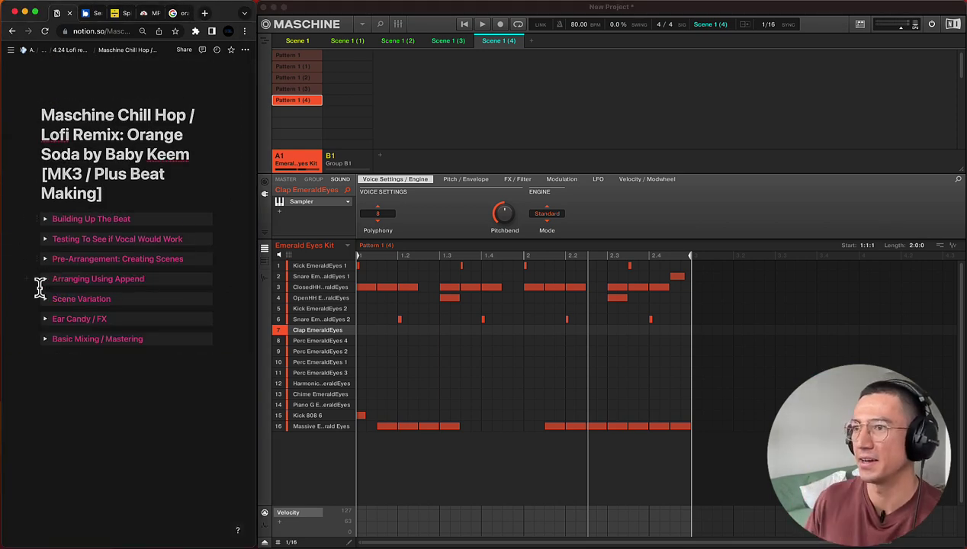
{"action": "left_click", "coordinate": [45, 280]}
{"action": "scroll", "coordinate": [87, 317], "scroll_direction": "down", "scroll_amount": 1}
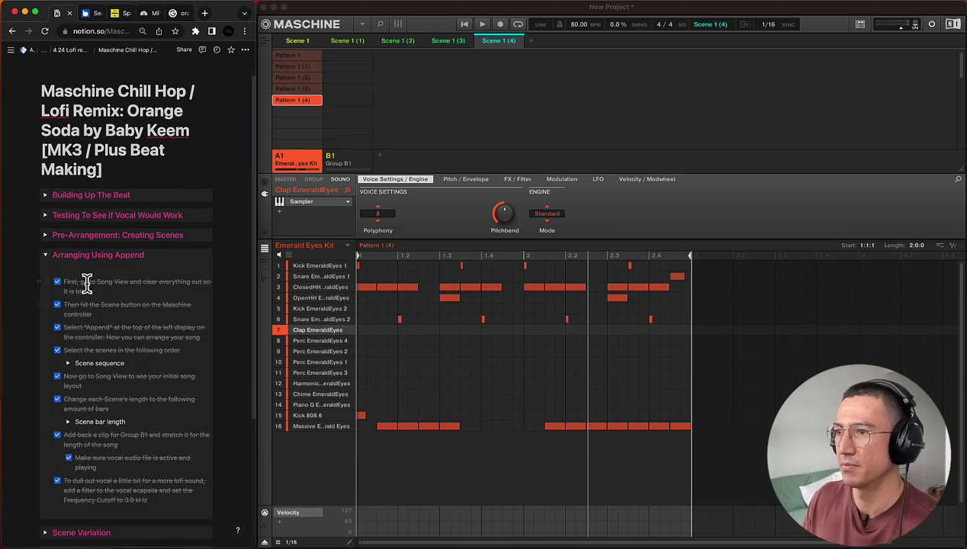
{"action": "left_click_drag", "start_coordinate": [87, 284], "coordinate": [103, 447]}
{"action": "key", "text": "super+Return"}
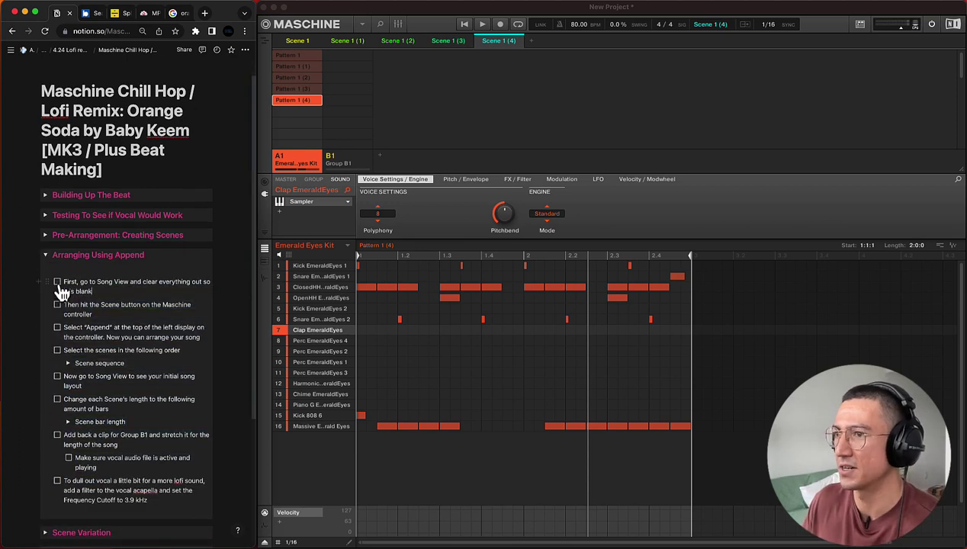
Switch Maschine's arranger to the song timeline and expand the Scene sequence list
{"action": "left_click", "coordinate": [268, 55]}
{"action": "left_click", "coordinate": [265, 42]}
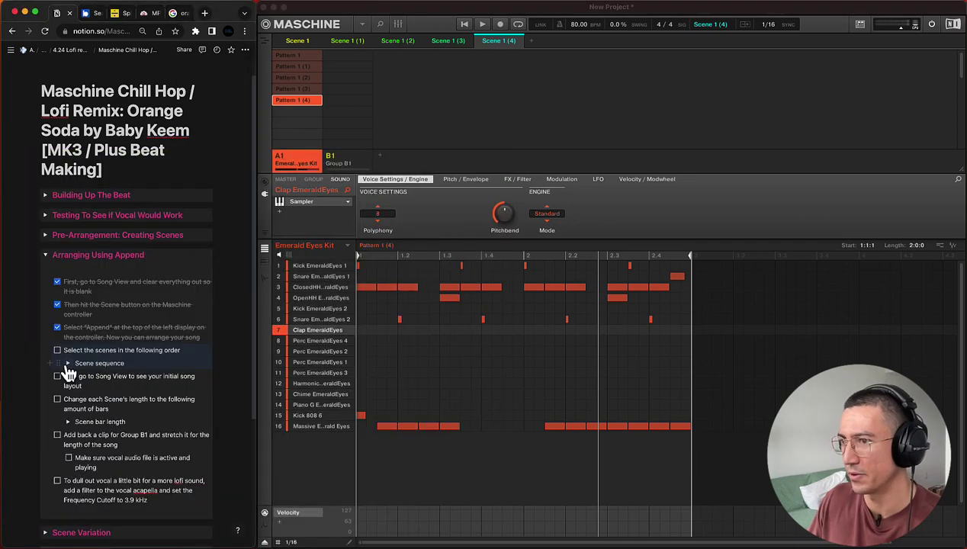
{"action": "left_click", "coordinate": [67, 364]}
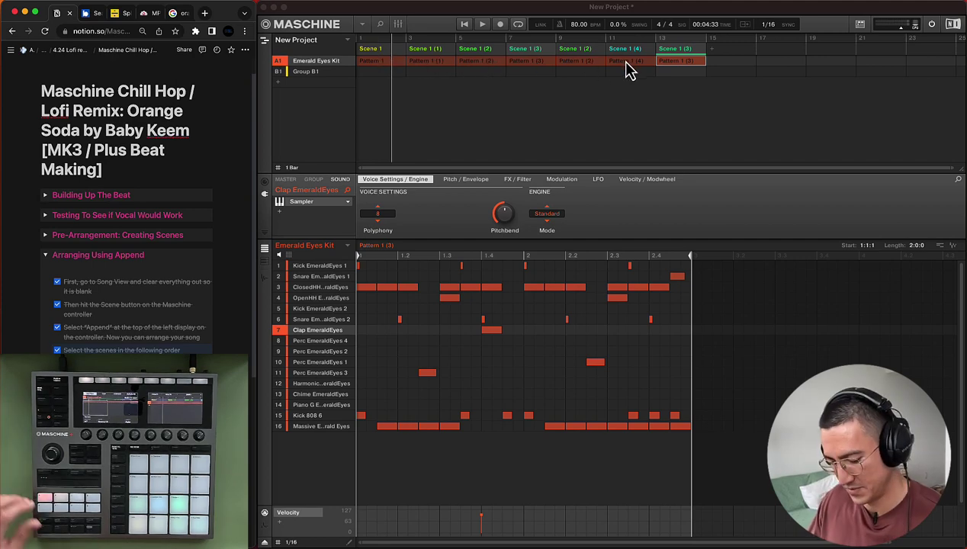
Play the appended seven-scene song from the start to check the scene order
{"action": "key", "text": "space"}
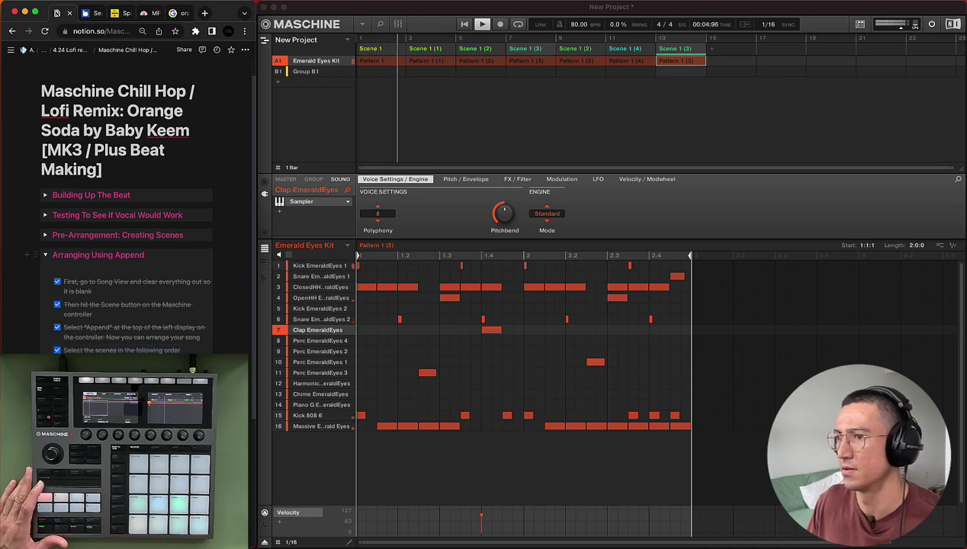
{"action": "scroll", "coordinate": [126, 229], "scroll_direction": "down", "scroll_amount": 1}
{"action": "scroll", "coordinate": [125, 190], "scroll_direction": "down", "scroll_amount": 4}
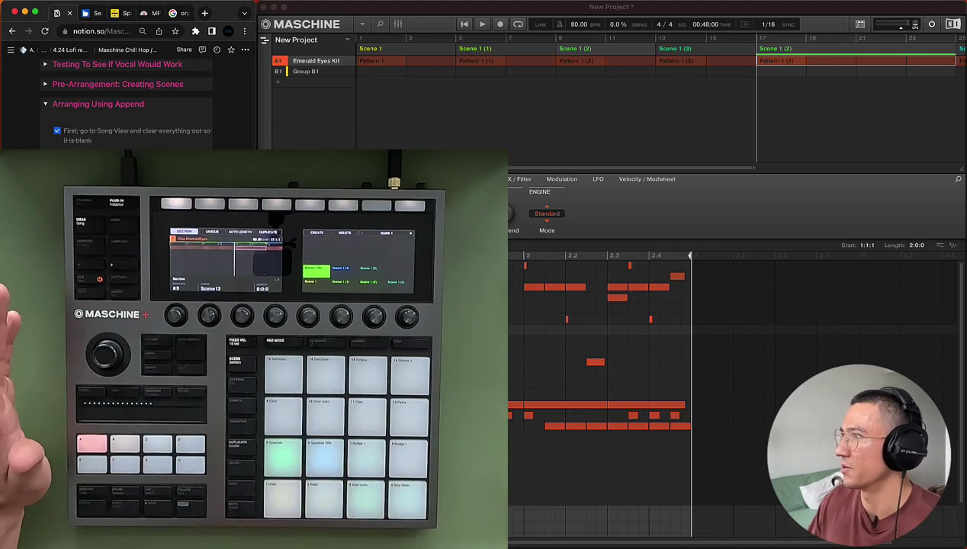
{"action": "left_click", "coordinate": [469, 150]}
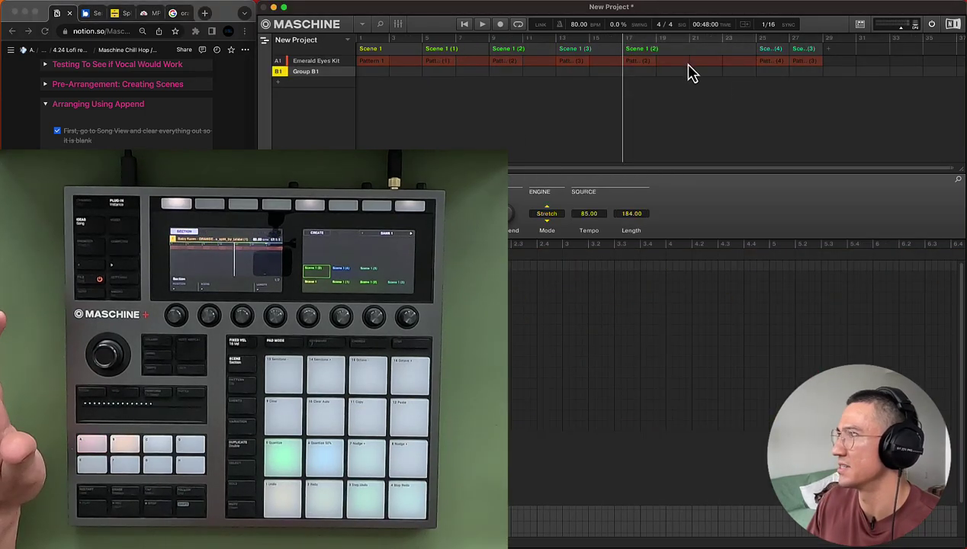
{"action": "key", "text": "super+Tab"}
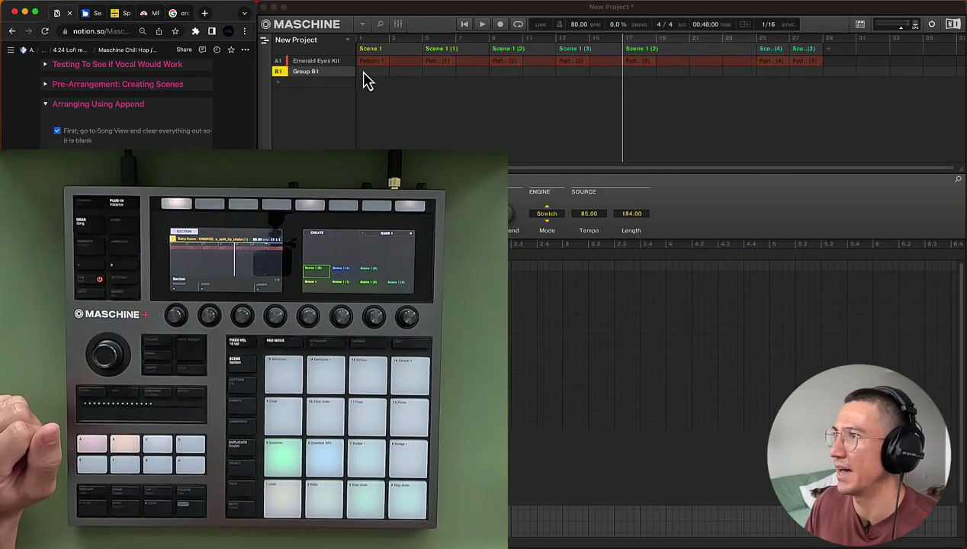
Create vocal Clip 1 in Group B1, stretch it across the song, and start it at bar 5
{"action": "left_click", "coordinate": [364, 73]}
{"action": "left_click_drag", "start_coordinate": [370, 71], "coordinate": [838, 70]}
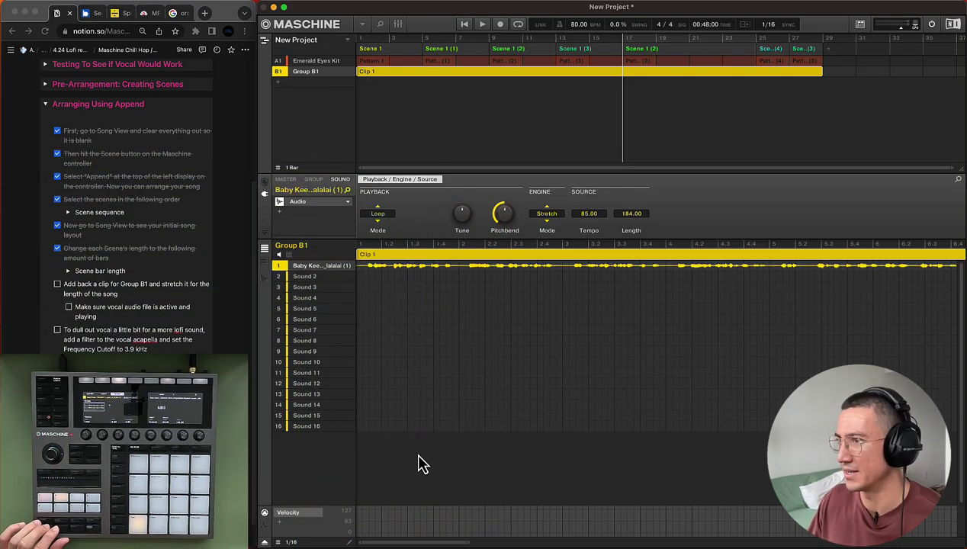
{"action": "key", "text": "space"}
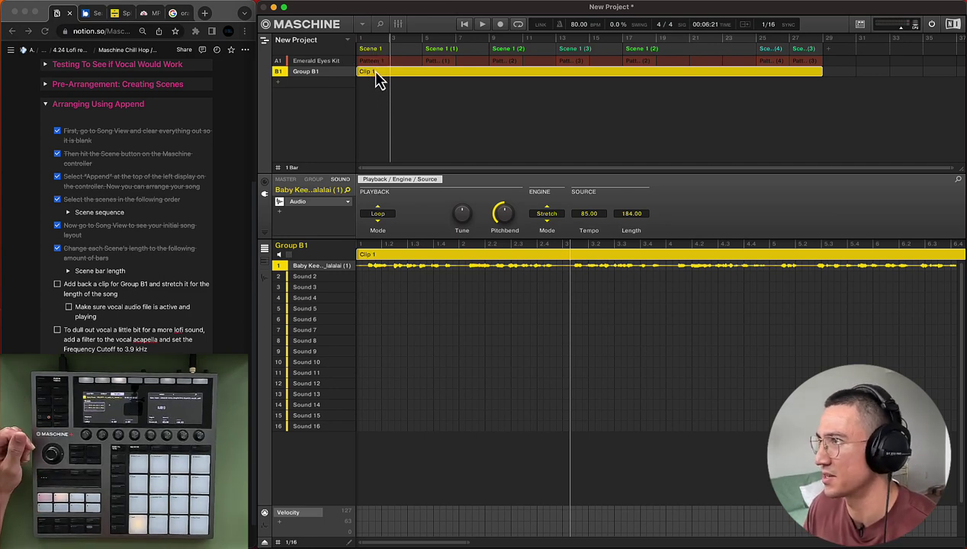
{"action": "left_click_drag", "start_coordinate": [375, 78], "coordinate": [439, 75]}
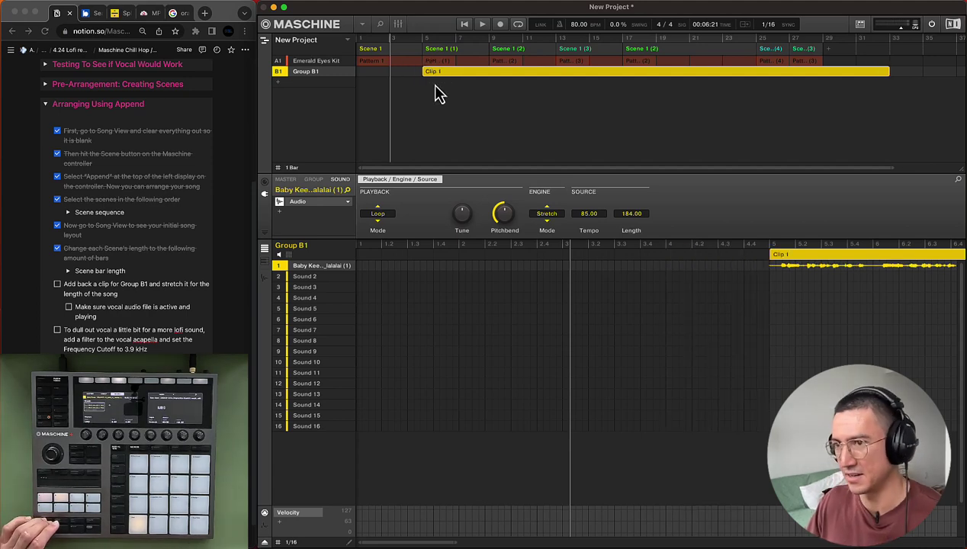
{"action": "key", "text": "space"}
Tick the Group B1 clip and vocal audio steps, then expand Testing To See if Vocal Would Work
{"action": "left_click", "coordinate": [60, 284]}
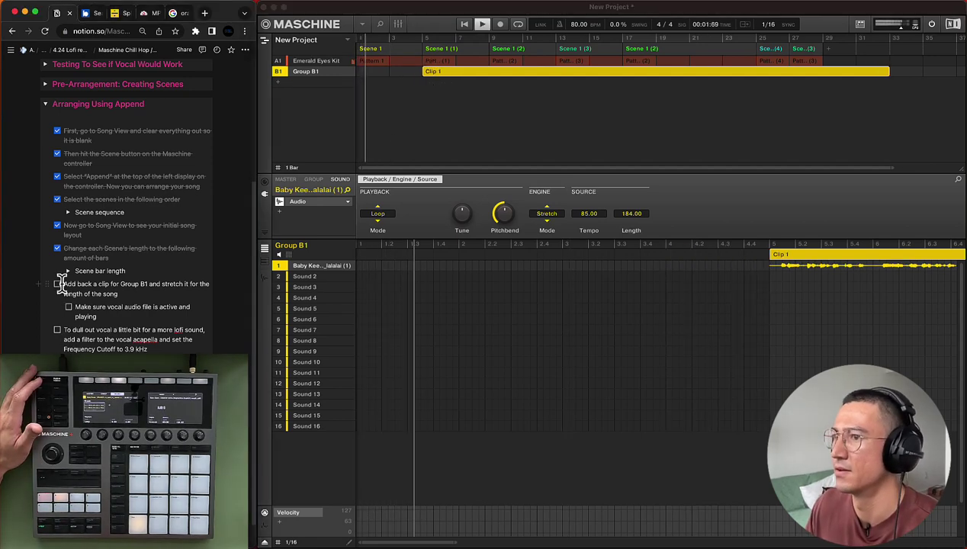
{"action": "left_click", "coordinate": [57, 284]}
{"action": "left_click", "coordinate": [69, 306]}
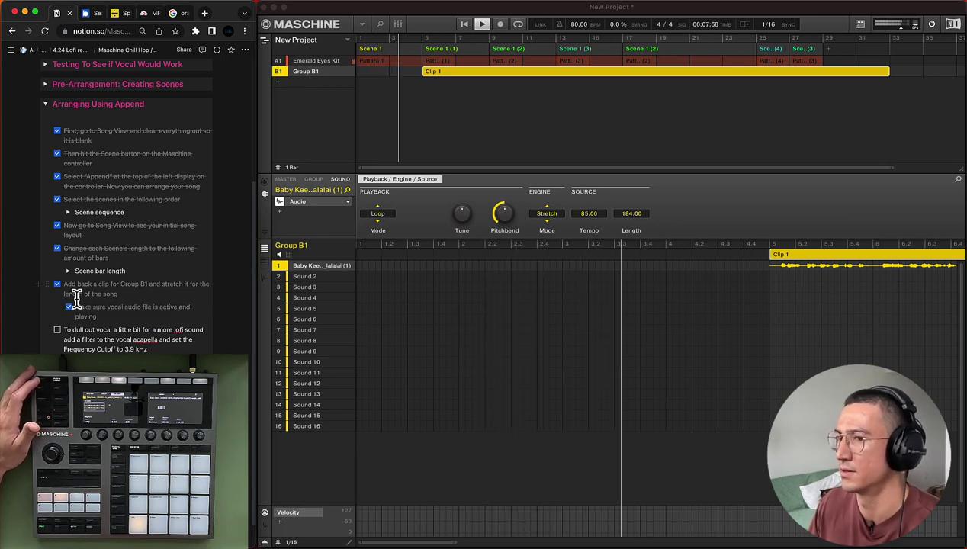
{"action": "scroll", "coordinate": [79, 278], "scroll_direction": "up", "scroll_amount": 5}
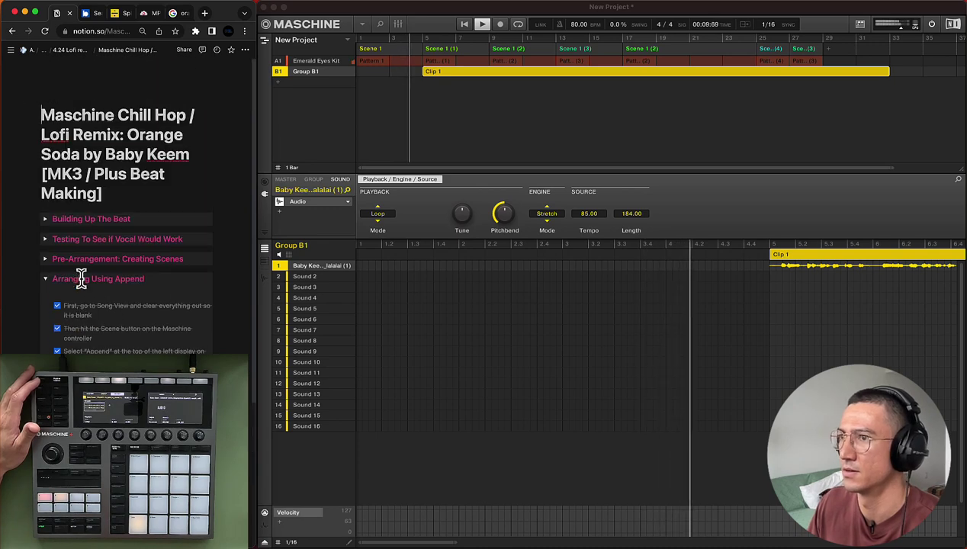
{"action": "left_click", "coordinate": [45, 219]}
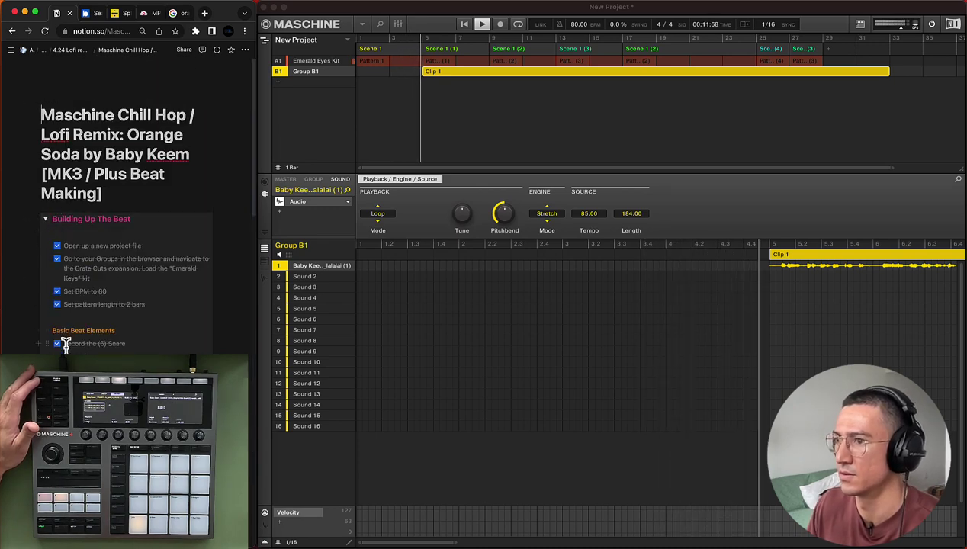
{"action": "scroll", "coordinate": [66, 344], "scroll_direction": "down", "scroll_amount": 3}
{"action": "scroll", "coordinate": [66, 336], "scroll_direction": "up", "scroll_amount": 3}
{"action": "left_click", "coordinate": [44, 219]}
{"action": "left_click", "coordinate": [45, 239]}
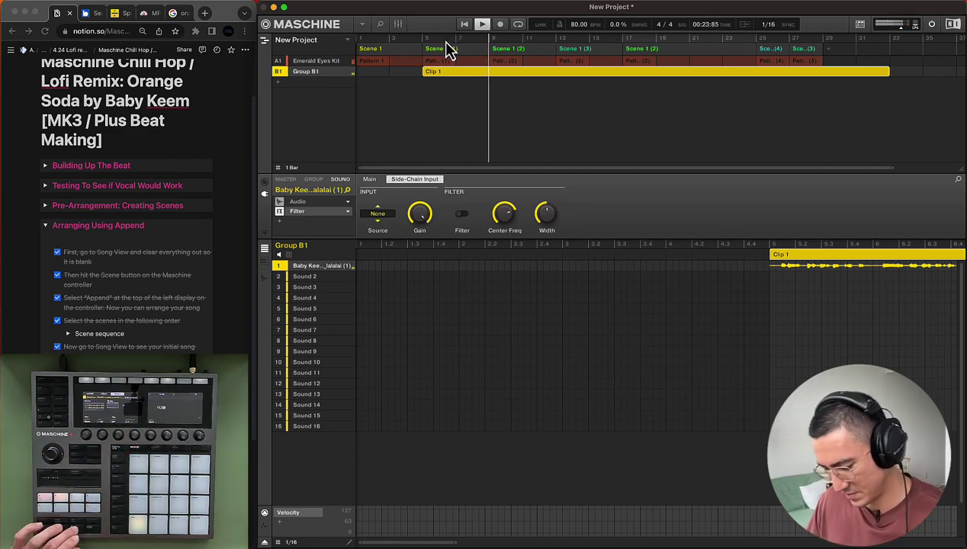
Stop playback and collapse the Arranging Using Append section in Notion
{"action": "key", "text": "space"}
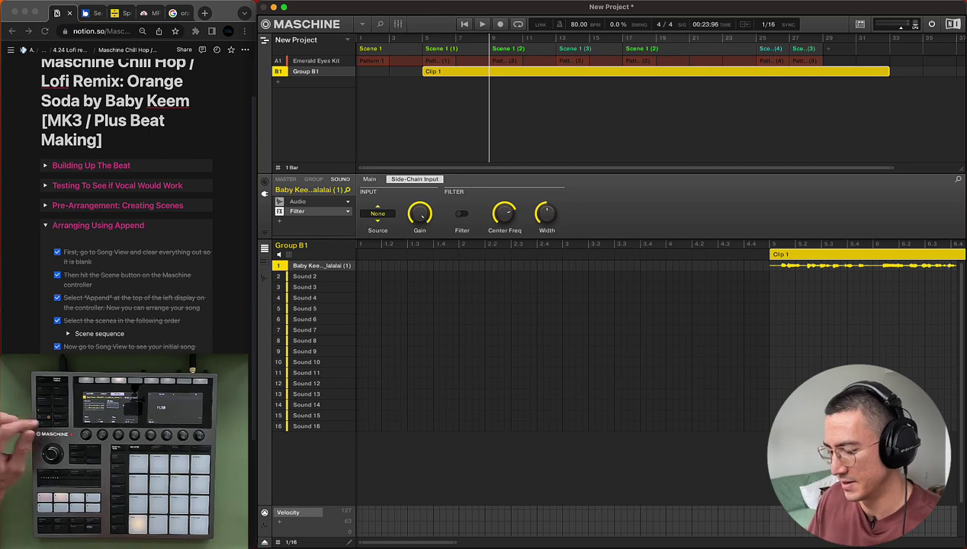
{"action": "key", "text": "super+Tab"}
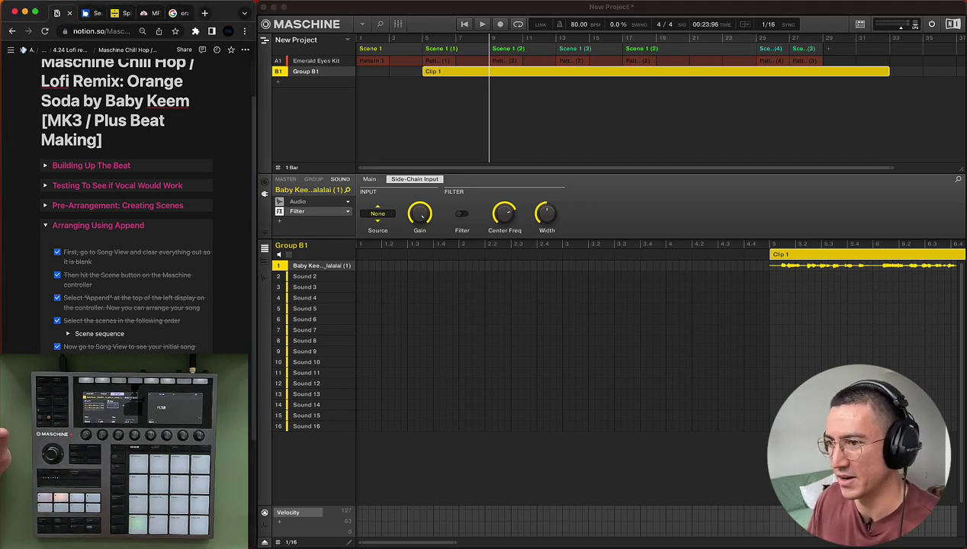
{"action": "left_click", "coordinate": [46, 226]}
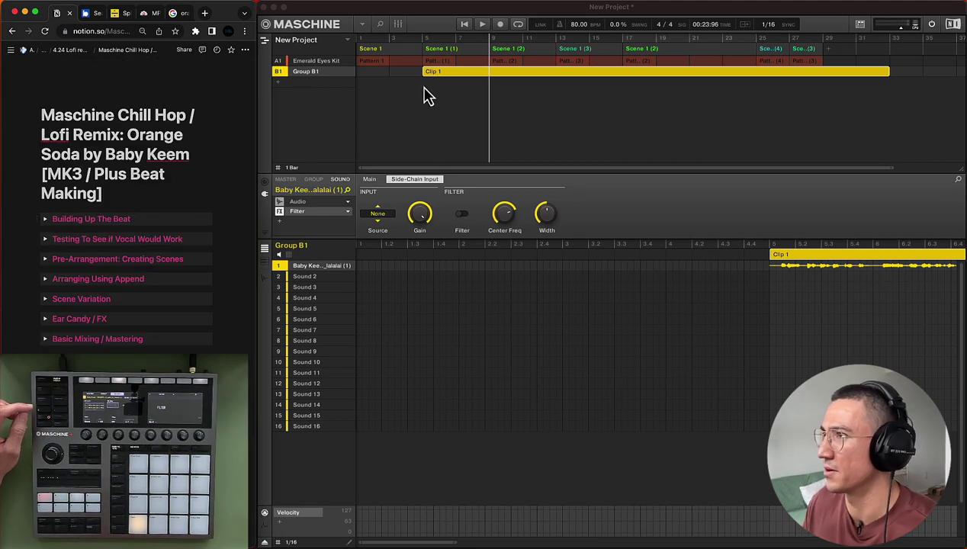
Convert Scene 1's drum pattern to clips and delete the first clip, keeping the last two bars
{"action": "left_click", "coordinate": [45, 300]}
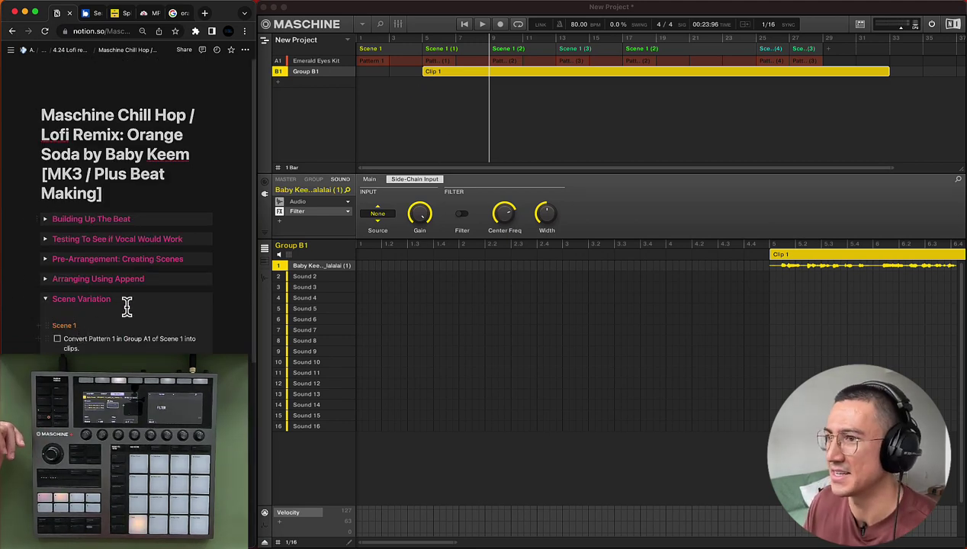
{"action": "scroll", "coordinate": [74, 328], "scroll_direction": "down", "scroll_amount": 2}
{"action": "left_click", "coordinate": [418, 80]}
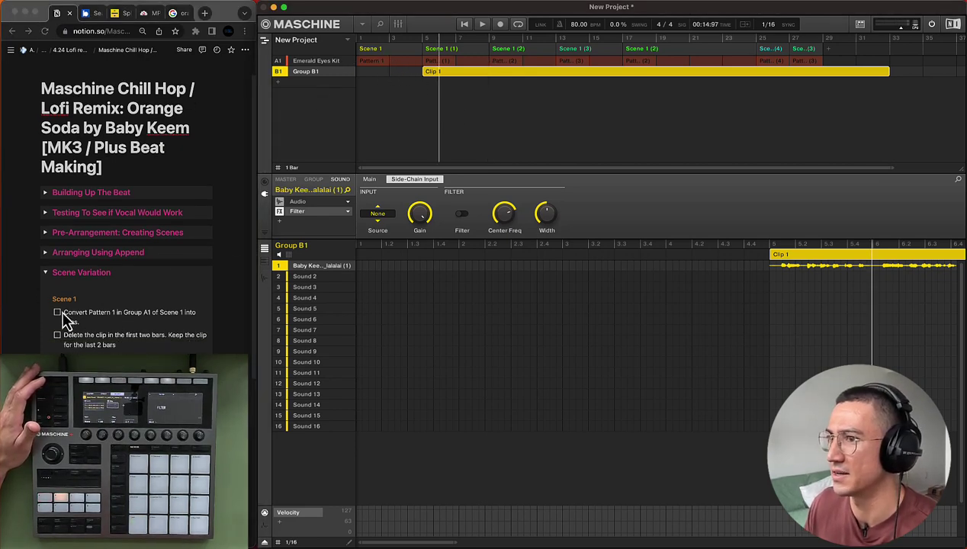
{"action": "right_click", "coordinate": [395, 65]}
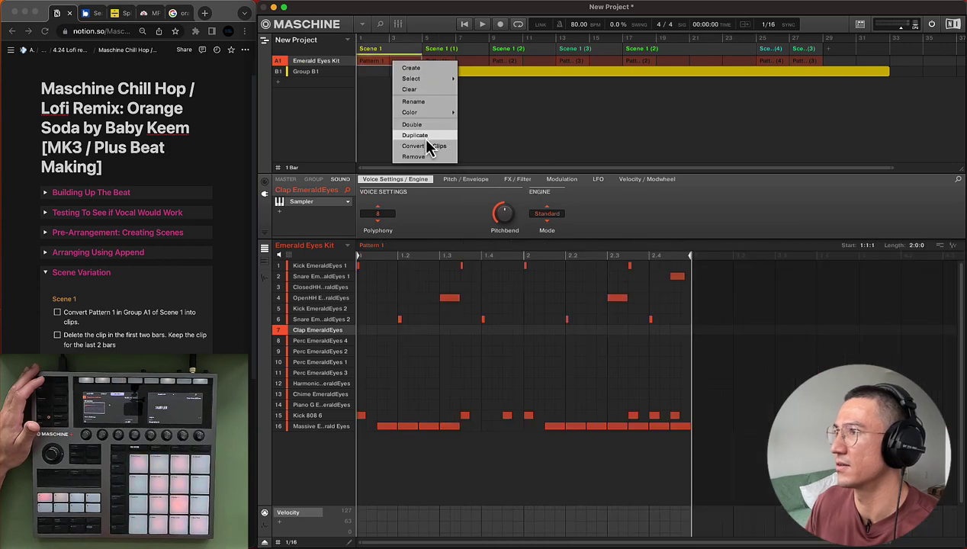
{"action": "left_click", "coordinate": [429, 151]}
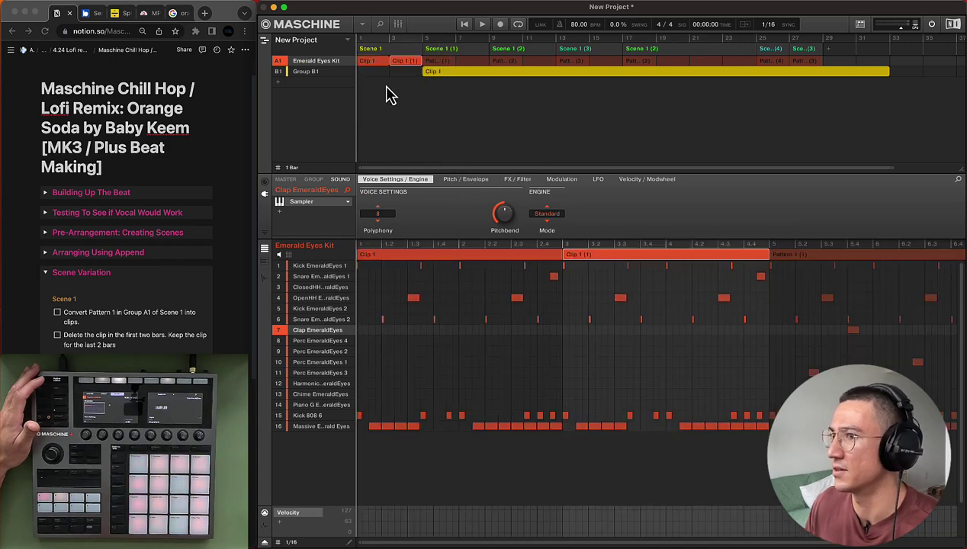
{"action": "key", "text": "Delete"}
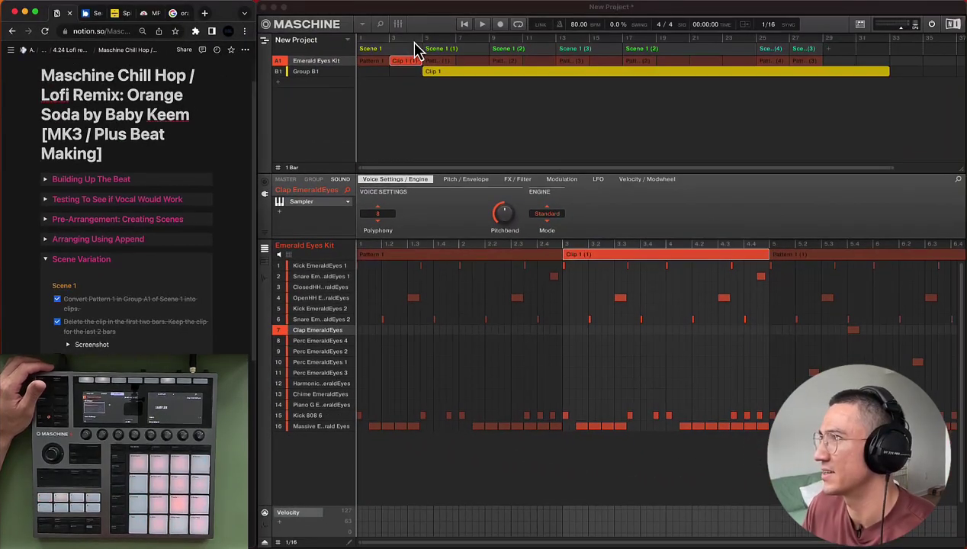
Add two snare fill notes just after 4.4 in Clip 1 (1) during playback
{"action": "key", "text": "space"}
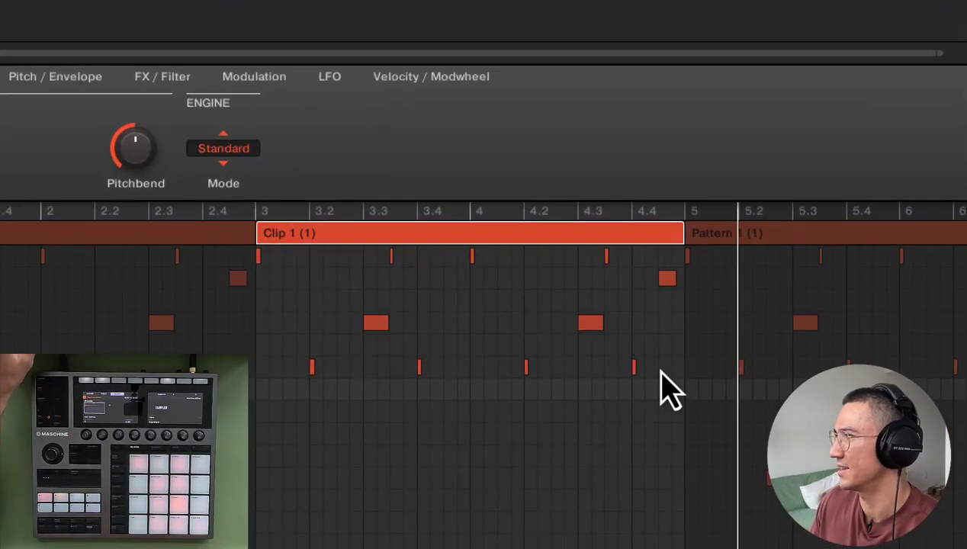
{"action": "left_click", "coordinate": [664, 368]}
{"action": "left_click", "coordinate": [677, 368]}
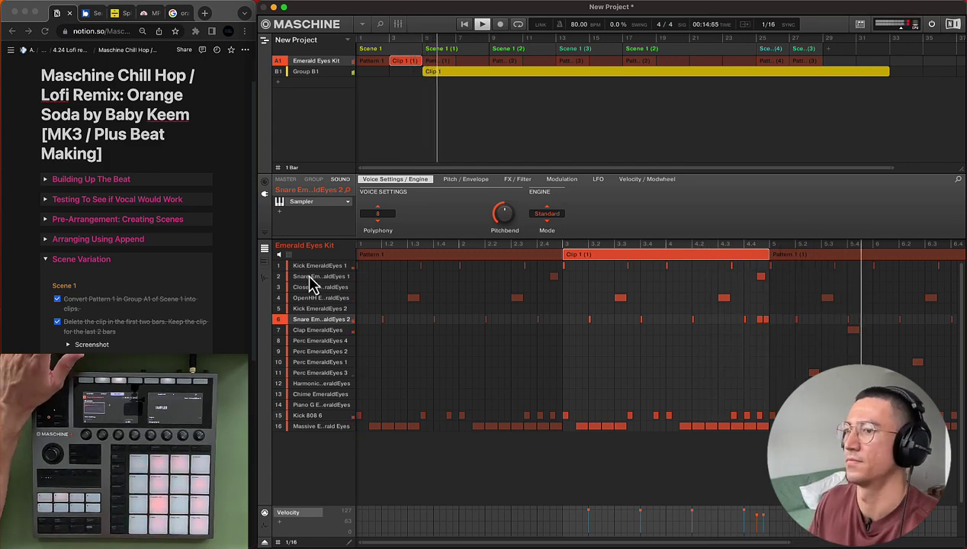
Convert the Scene 1 (3) pattern into clips
{"action": "left_click", "coordinate": [93, 411]}
{"action": "scroll", "coordinate": [93, 411], "scroll_direction": "down", "scroll_amount": 1}
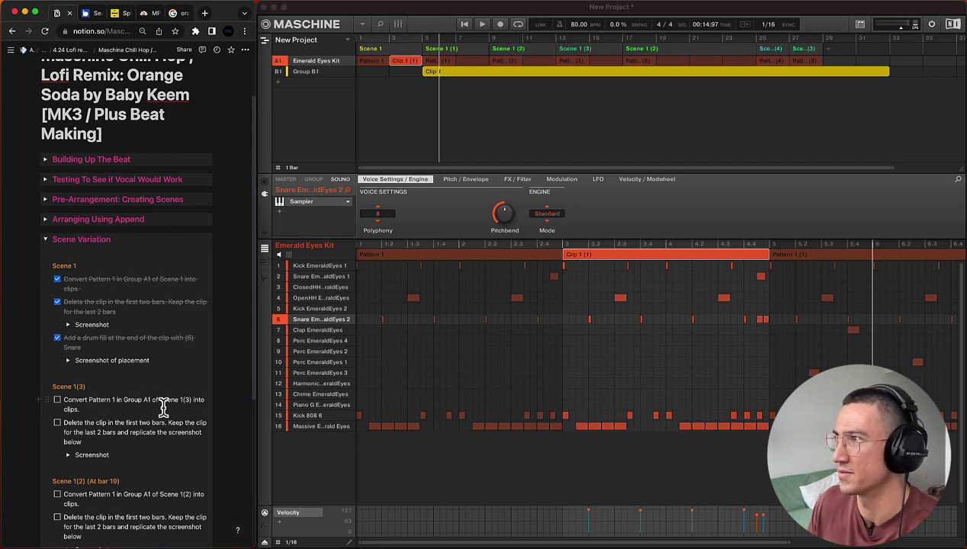
{"action": "left_click", "coordinate": [592, 60]}
{"action": "right_click", "coordinate": [592, 62]}
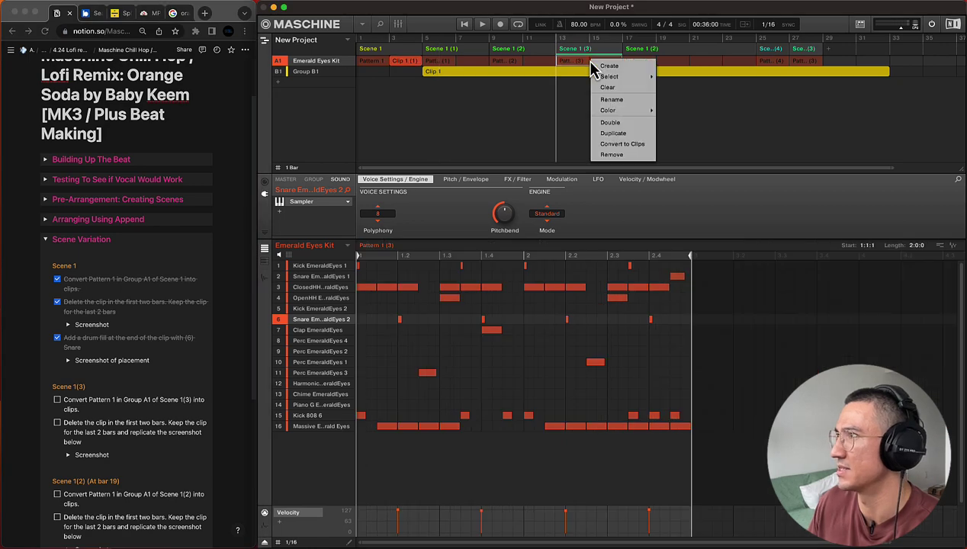
{"action": "left_click", "coordinate": [623, 145]}
Tick the clip conversion step in the Notion notes and enlarge the reference screenshot
{"action": "left_click", "coordinate": [58, 412]}
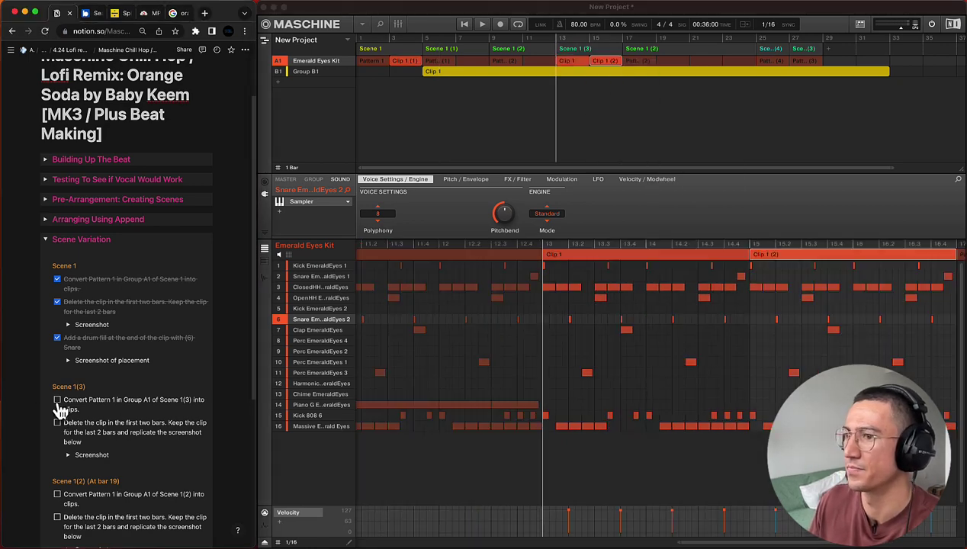
{"action": "scroll", "coordinate": [61, 410], "scroll_direction": "down", "scroll_amount": 1}
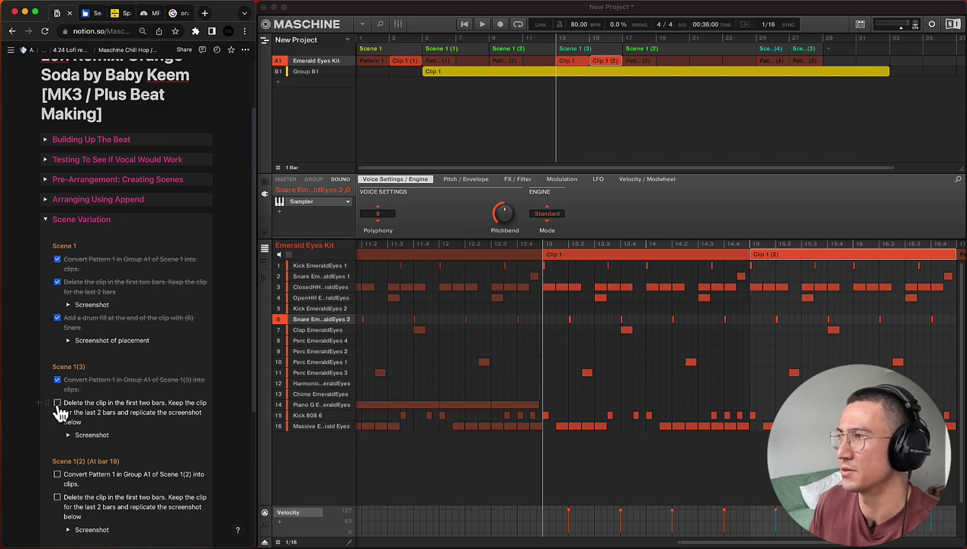
{"action": "left_click", "coordinate": [584, 76]}
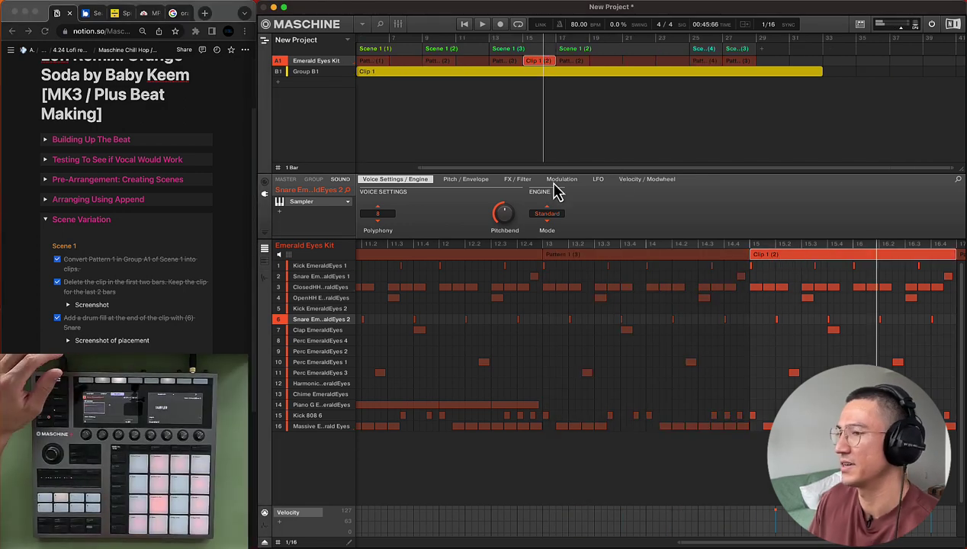
{"action": "key", "text": "super+Tab"}
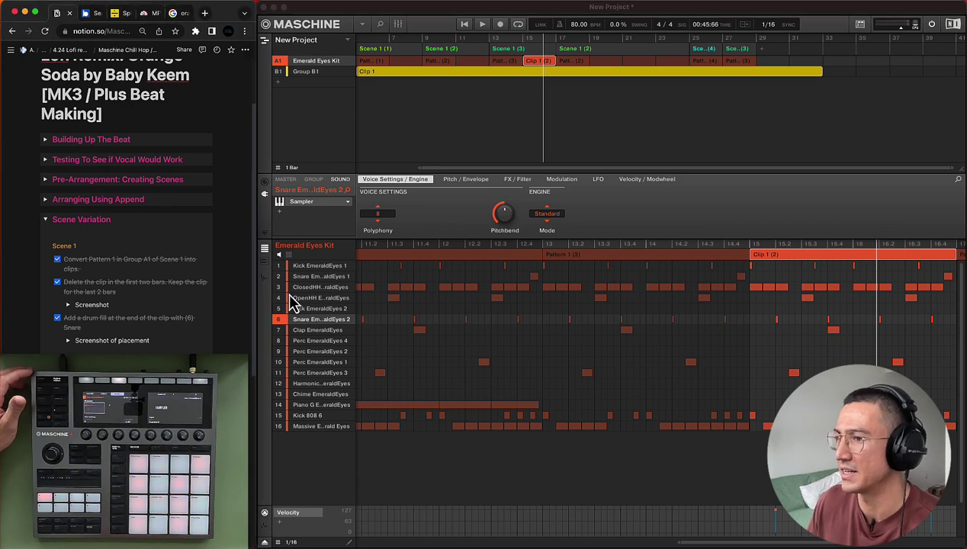
{"action": "scroll", "coordinate": [234, 315], "scroll_direction": "down", "scroll_amount": 5}
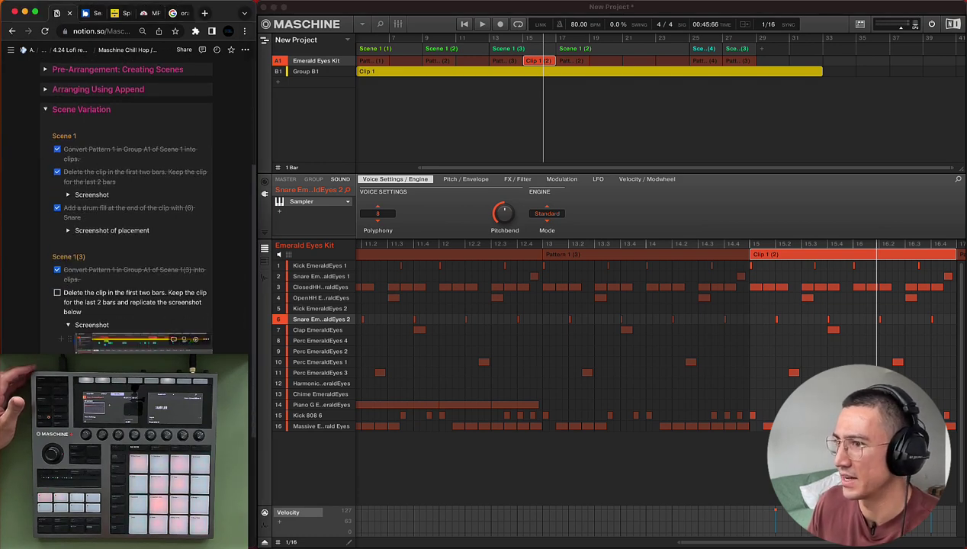
{"action": "left_click", "coordinate": [145, 343]}
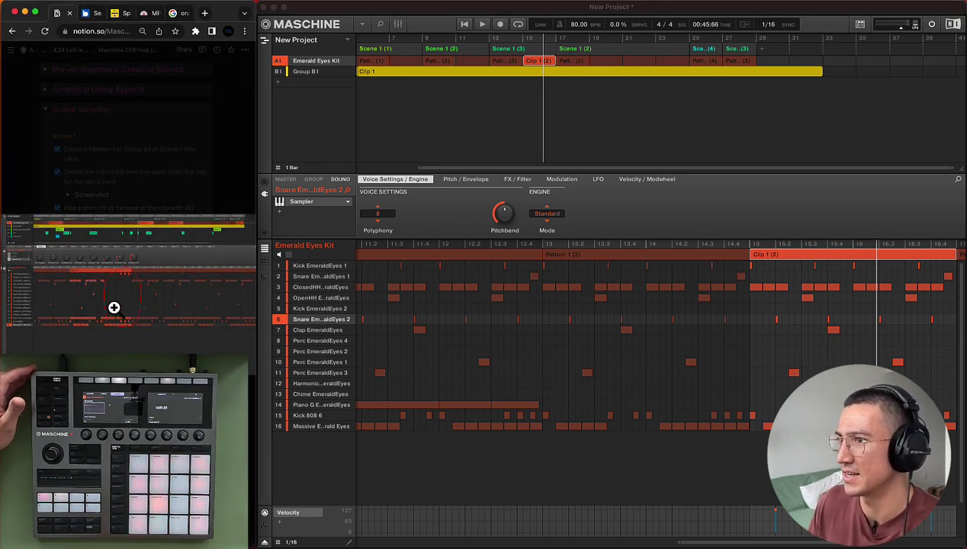
{"action": "left_click", "coordinate": [743, 545]}
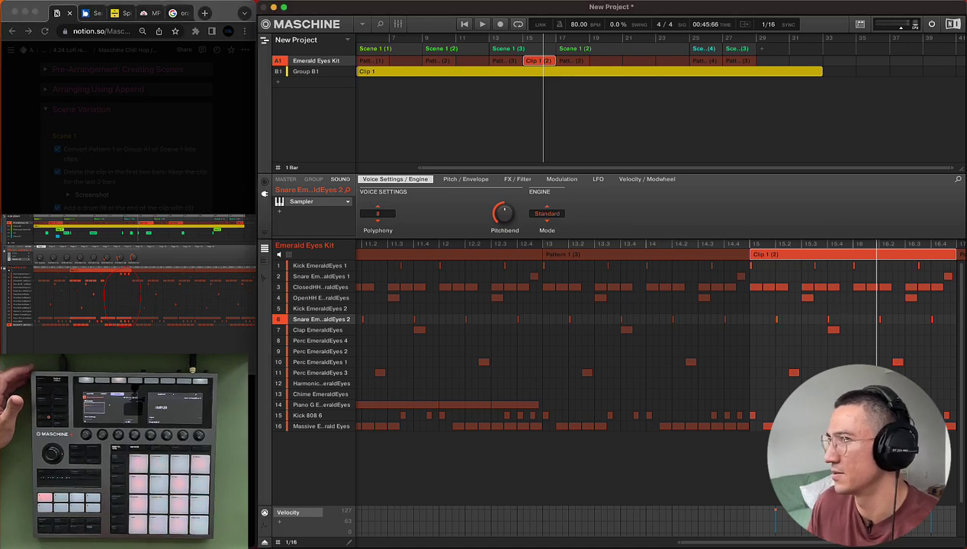
{"action": "scroll", "coordinate": [744, 545], "scroll_direction": "right", "scroll_amount": 5}
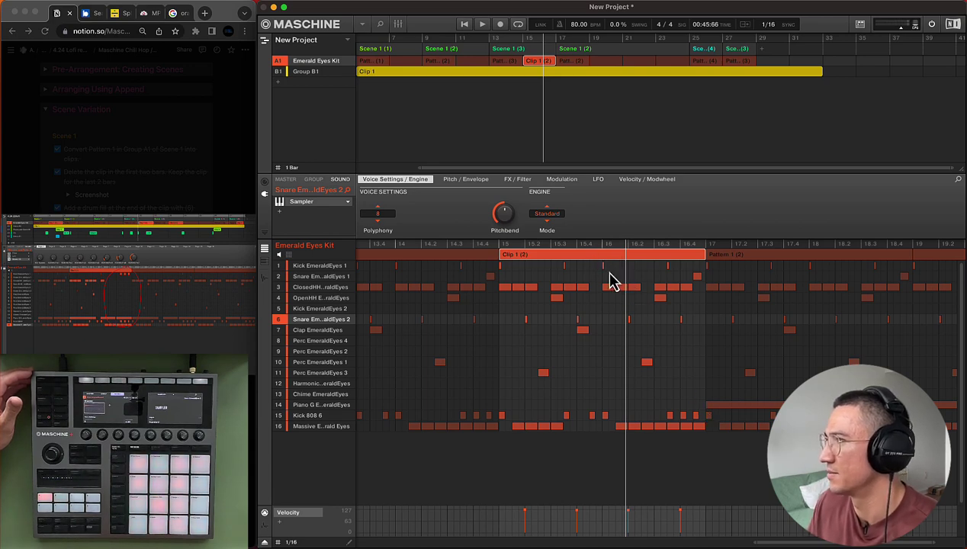
Delete the hi-hat and snare notes around bar 16 and remove one Kick 808 6 note
{"action": "left_click_drag", "start_coordinate": [605, 272], "coordinate": [702, 414]}
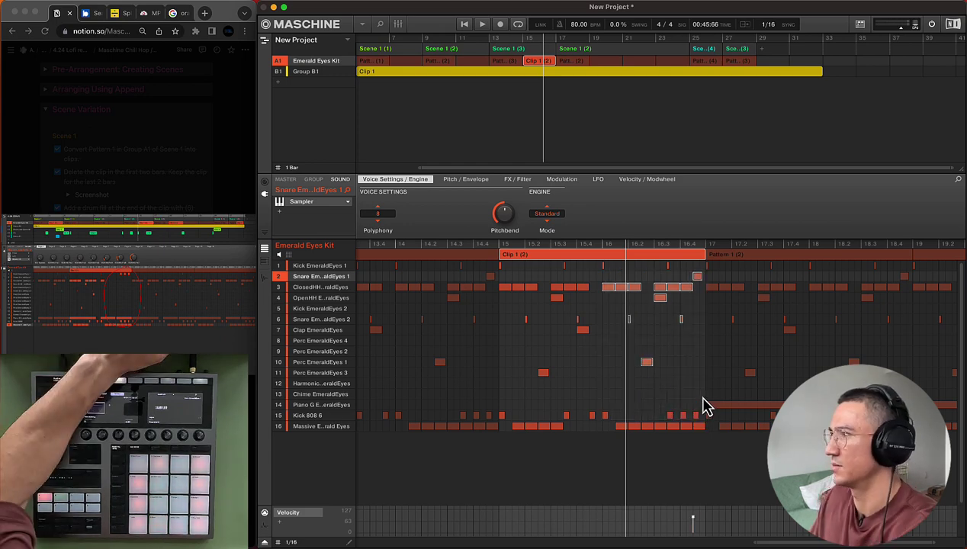
{"action": "key", "text": "Delete"}
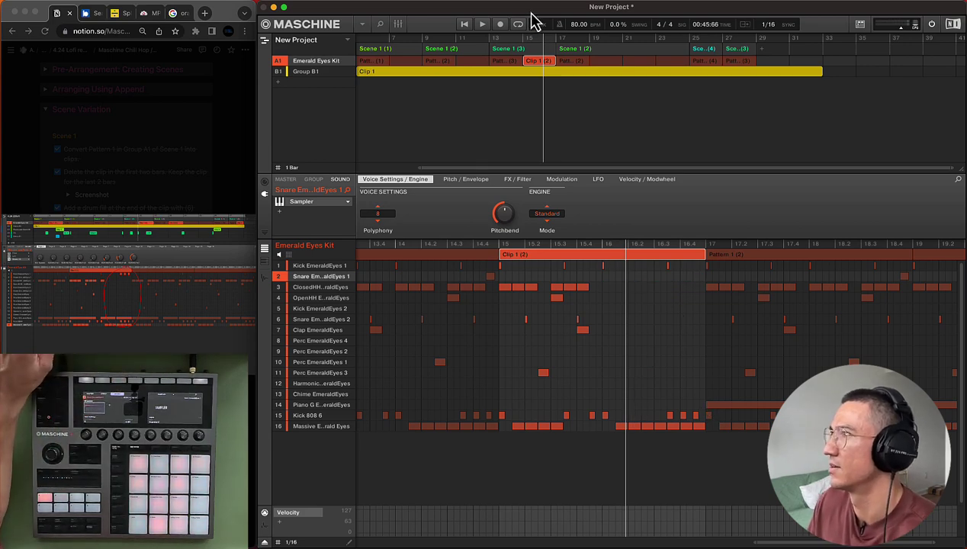
{"action": "left_click", "coordinate": [517, 38]}
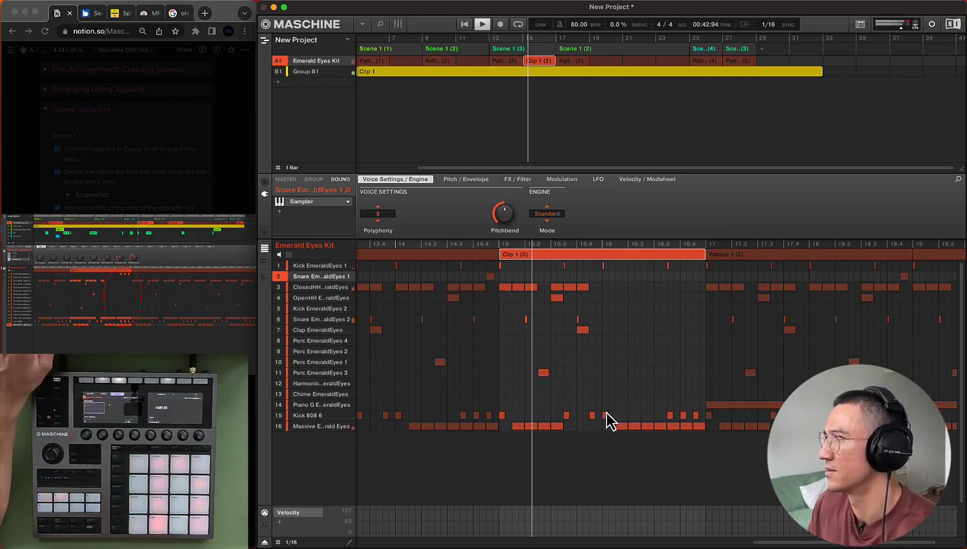
{"action": "left_click", "coordinate": [605, 415]}
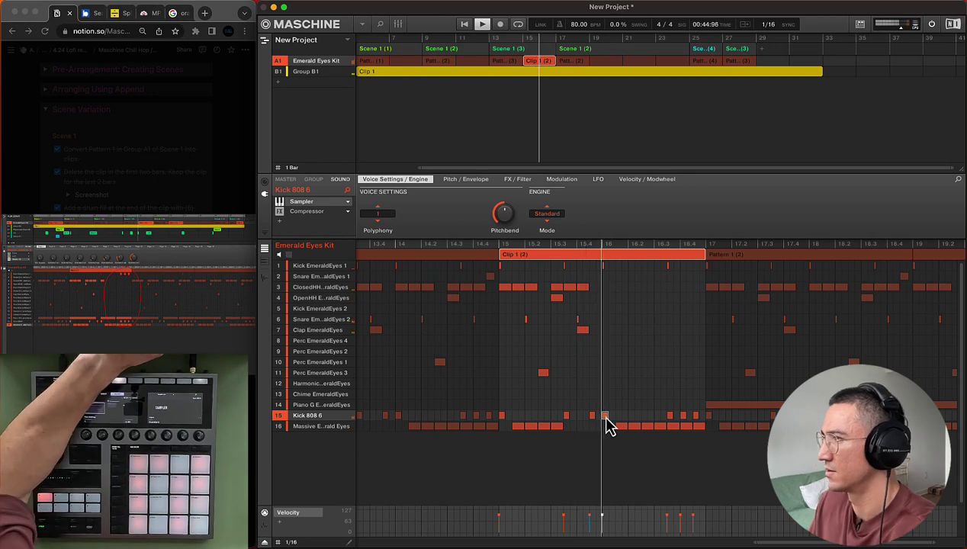
{"action": "double_click", "coordinate": [605, 415]}
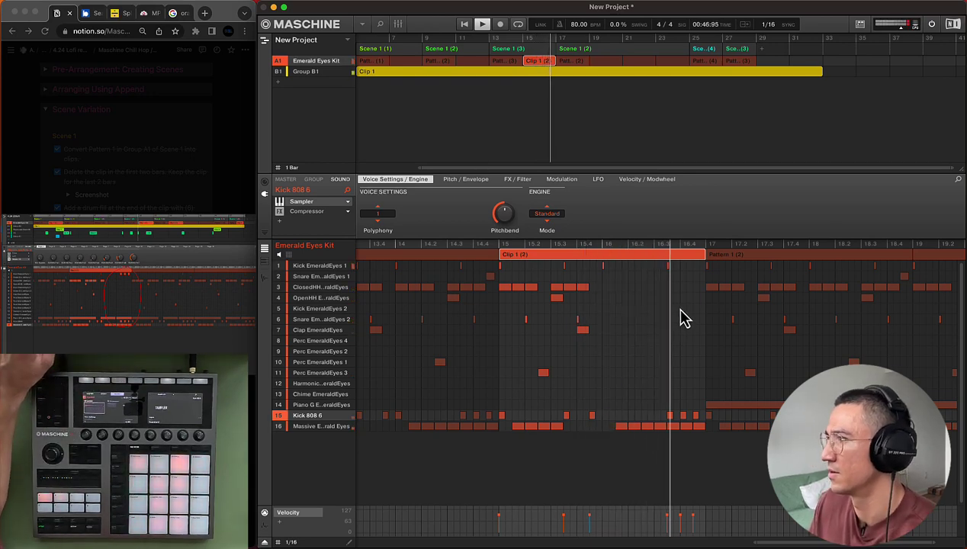
Replay the section and add kick notes at bars 16.3 and 16.4
{"action": "key", "text": "space"}
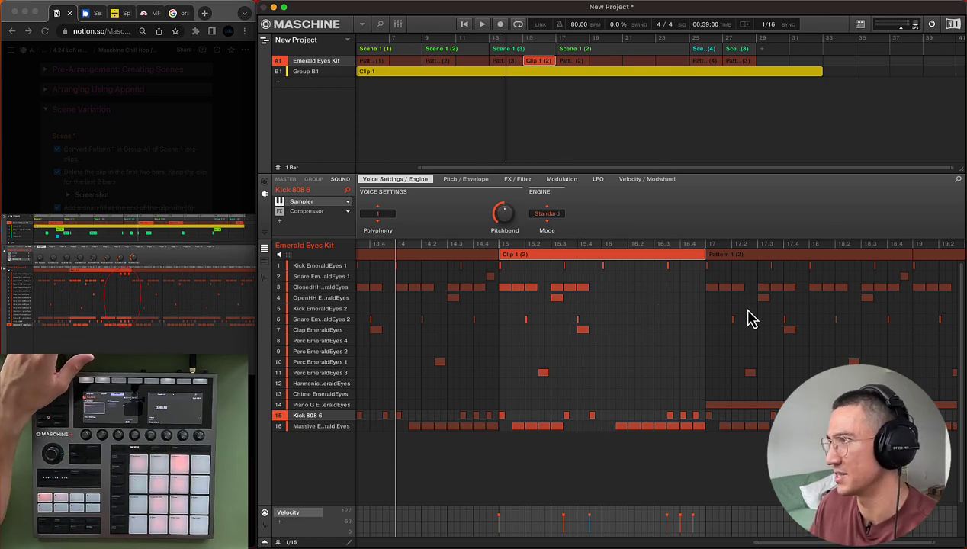
{"action": "key", "text": "space"}
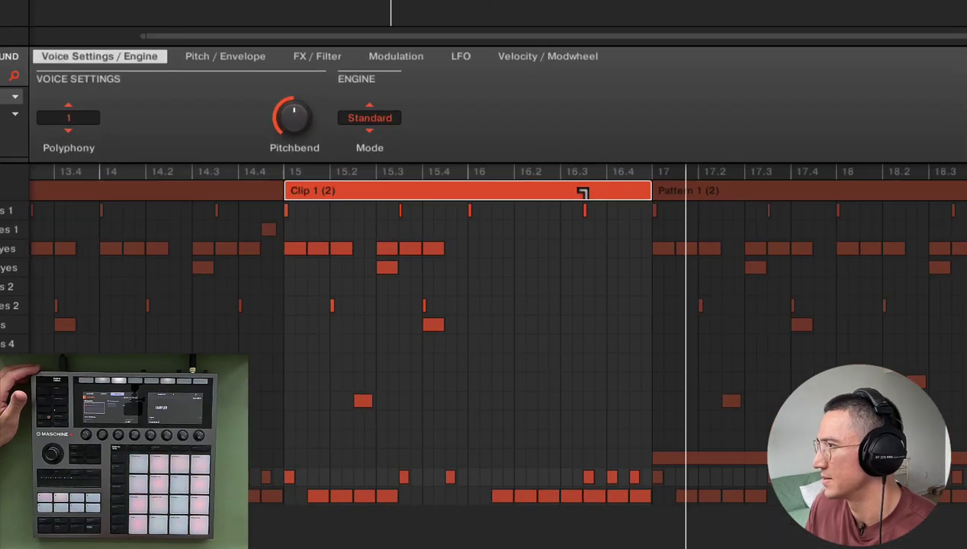
{"action": "left_click", "coordinate": [668, 265]}
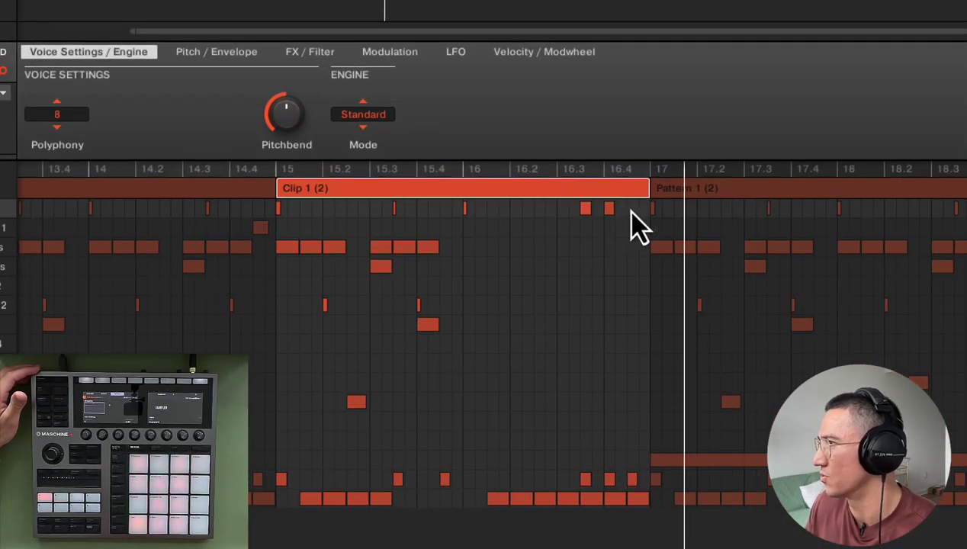
{"action": "left_click", "coordinate": [632, 207]}
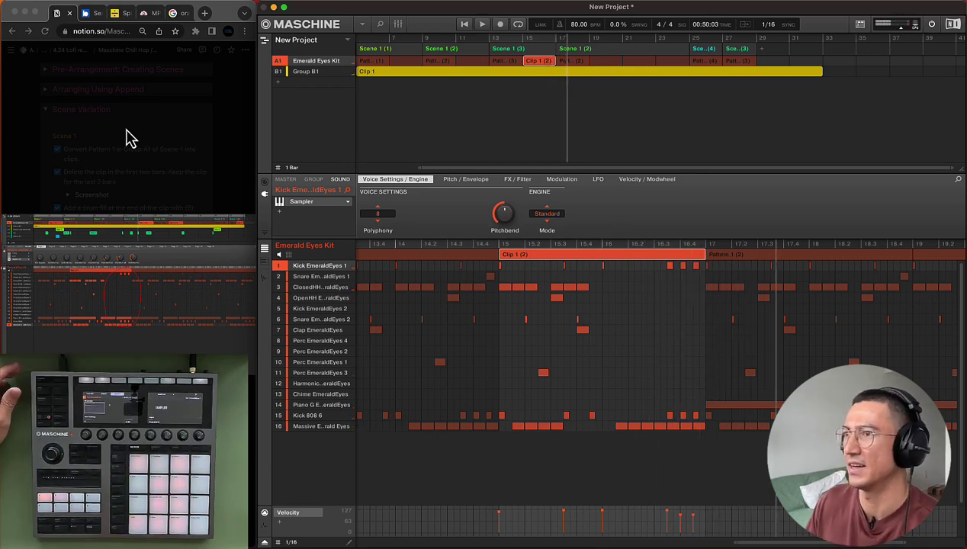
Close the enlarged reference screenshot and convert the Scene 1 (2) pattern into clips
{"action": "left_click_drag", "start_coordinate": [130, 138], "coordinate": [90, 337]}
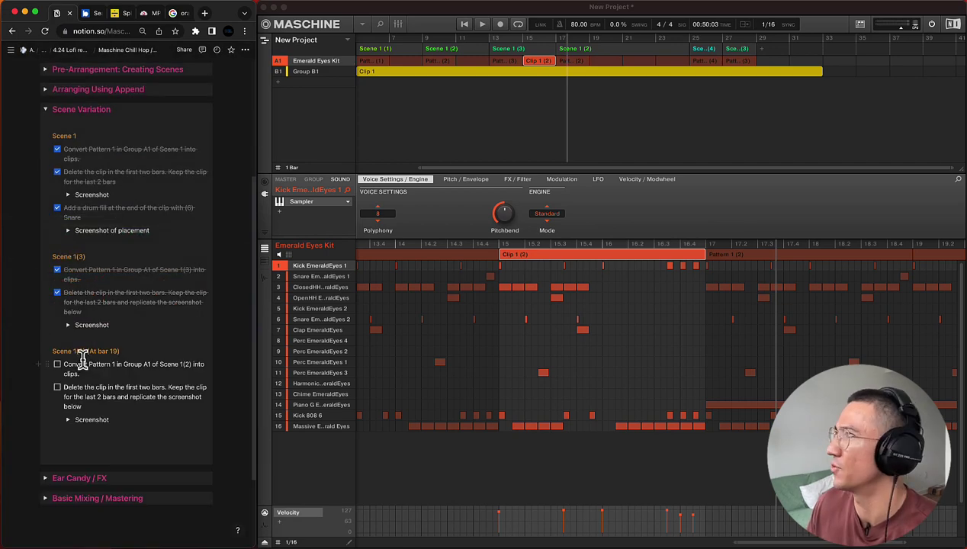
{"action": "left_click", "coordinate": [597, 70]}
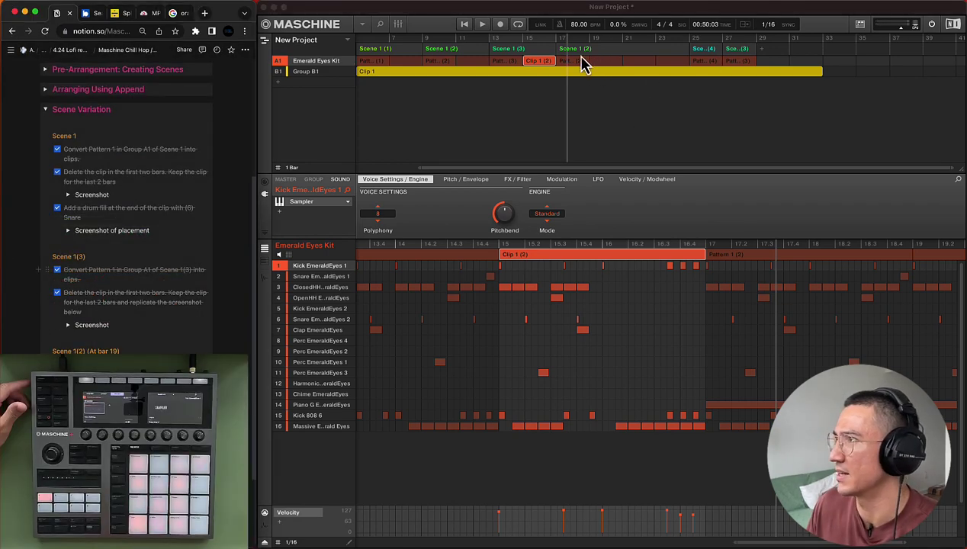
{"action": "left_click", "coordinate": [595, 58]}
{"action": "right_click", "coordinate": [605, 57]}
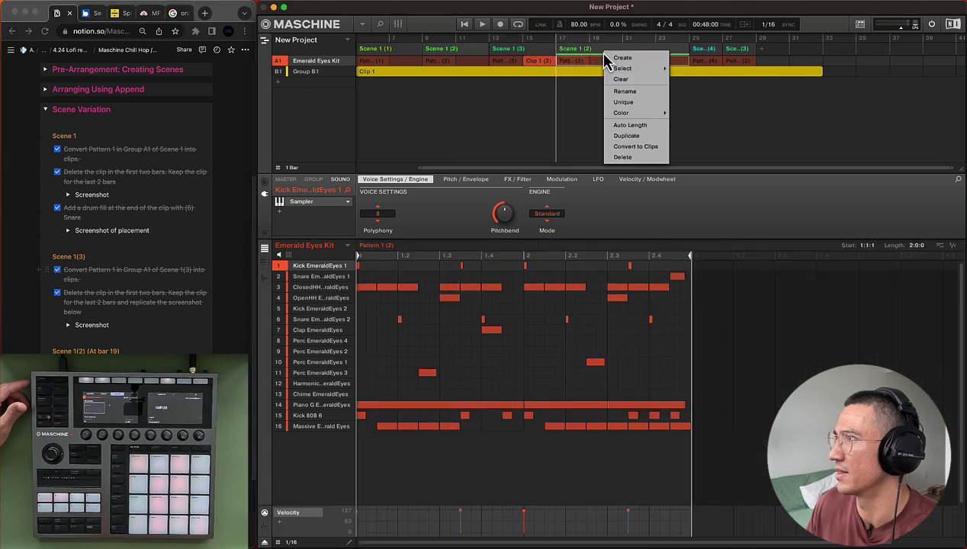
{"action": "left_click", "coordinate": [638, 146]}
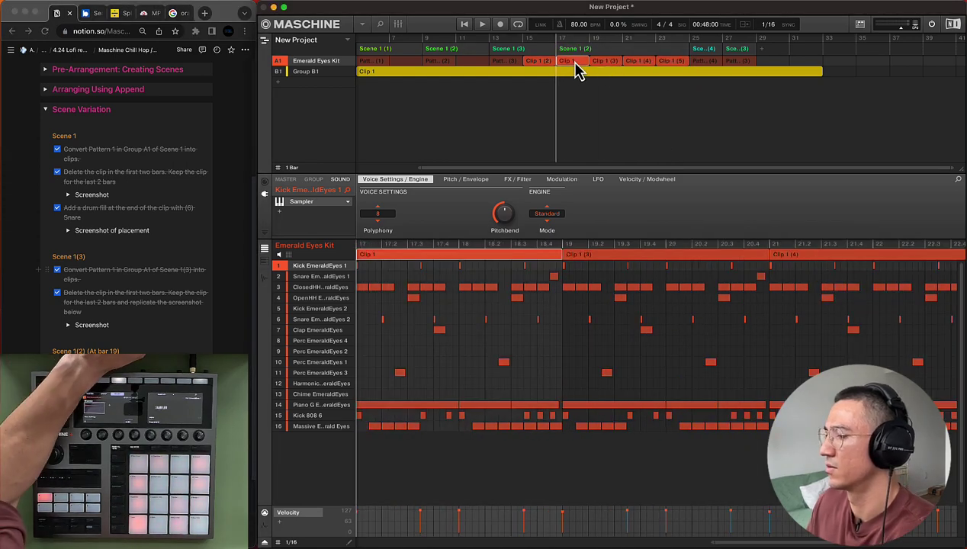
Keep Clip 1 (3) and delete Clips 1 (4) and 1 (5) from the arrangement
{"action": "left_click", "coordinate": [602, 61]}
{"action": "double_click", "coordinate": [640, 63]}
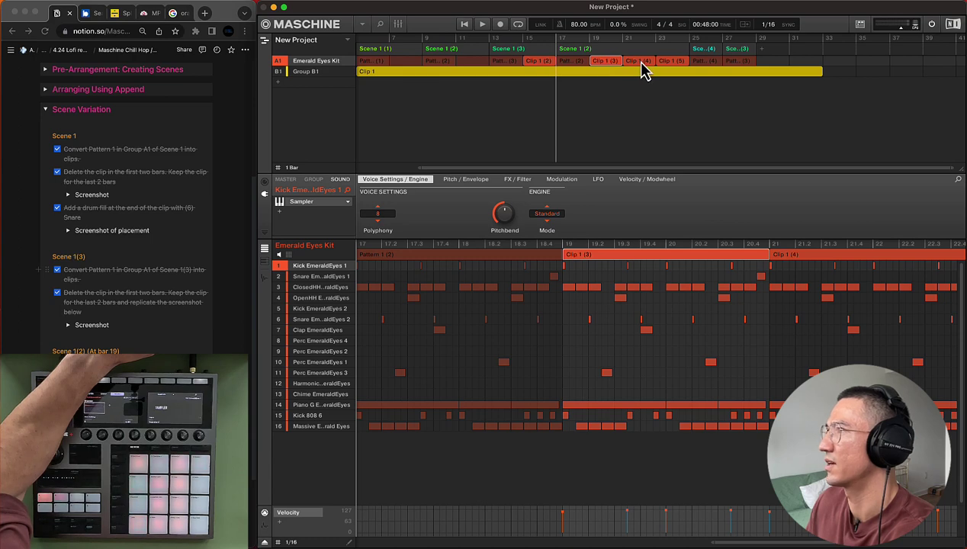
{"action": "double_click", "coordinate": [672, 63]}
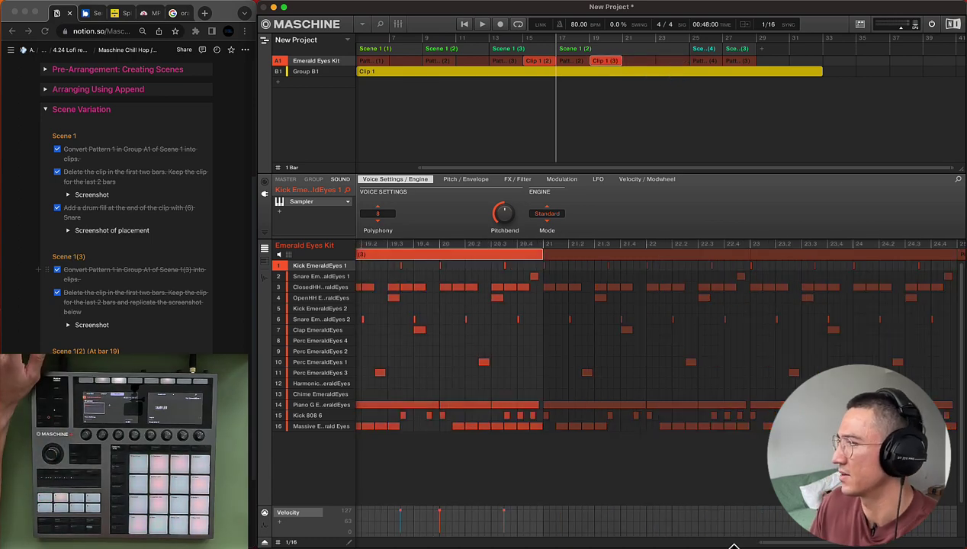
{"action": "scroll", "coordinate": [618, 343], "scroll_direction": "left", "scroll_amount": 5}
{"action": "key", "text": "super+Tab"}
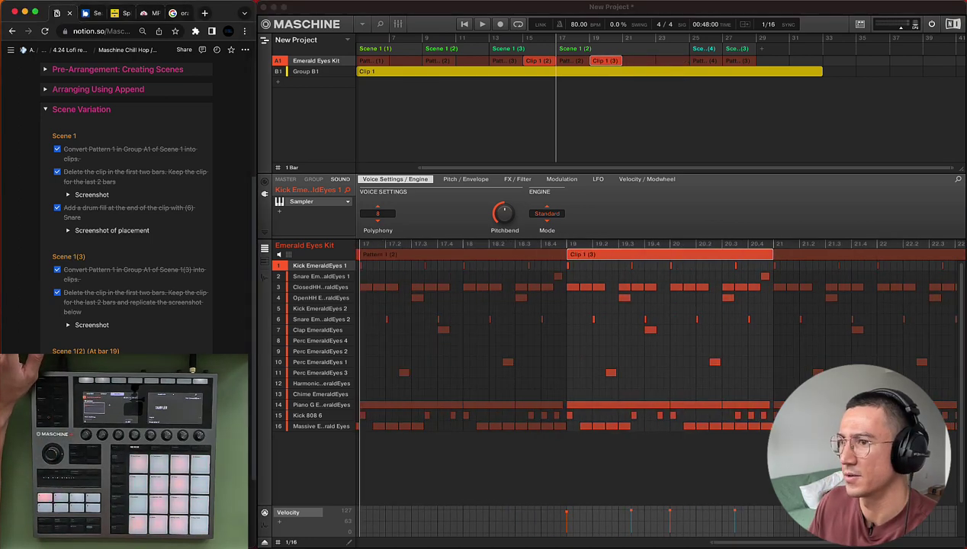
{"action": "scroll", "coordinate": [183, 336], "scroll_direction": "down", "scroll_amount": 4}
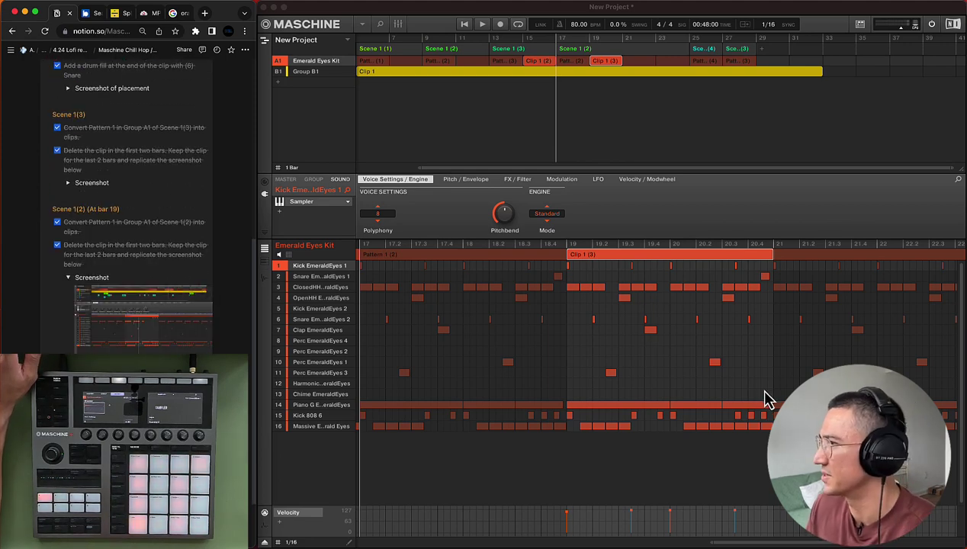
Replace the bar-20 notes in Clip 1 (3) with kicks near 20.3 and 20.4
{"action": "left_click_drag", "start_coordinate": [768, 398], "coordinate": [684, 296]}
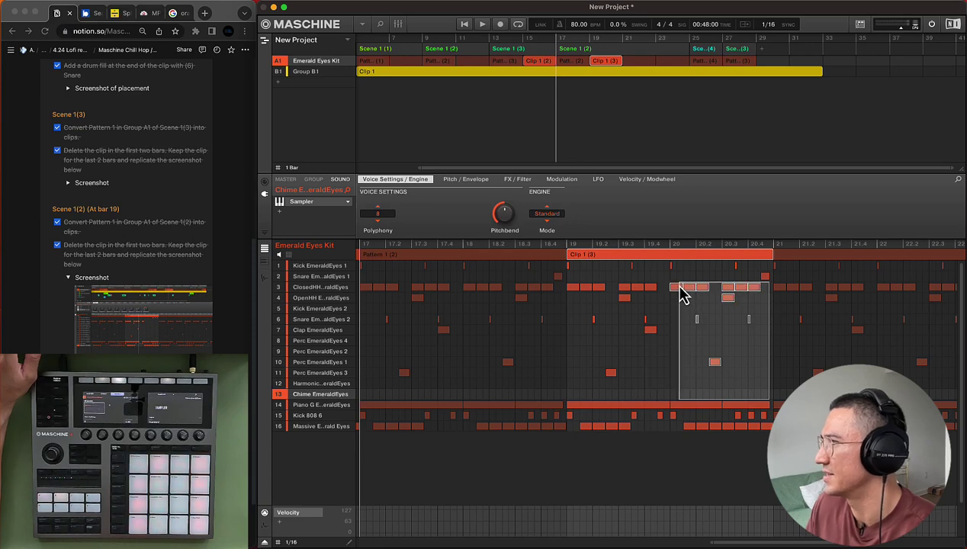
{"action": "key", "text": "Delete"}
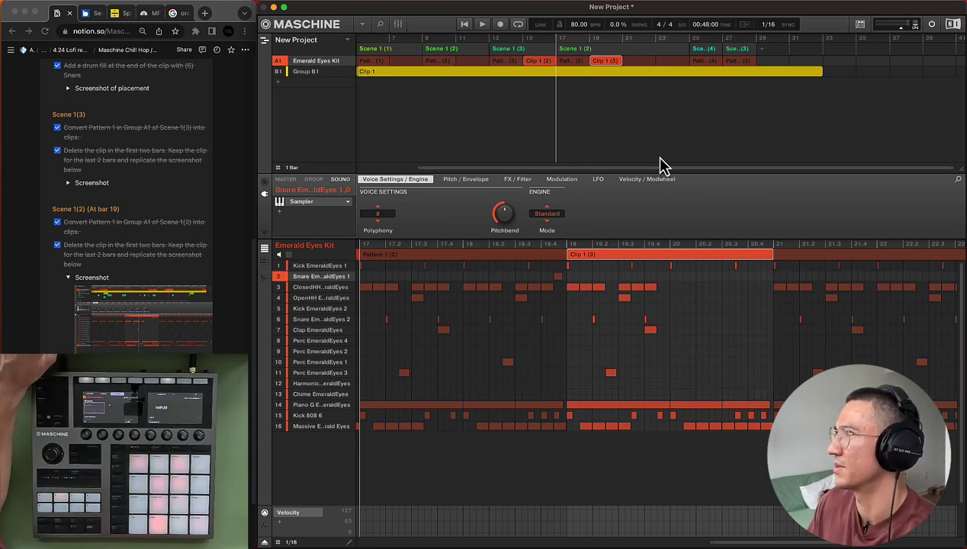
{"action": "left_click", "coordinate": [736, 265]}
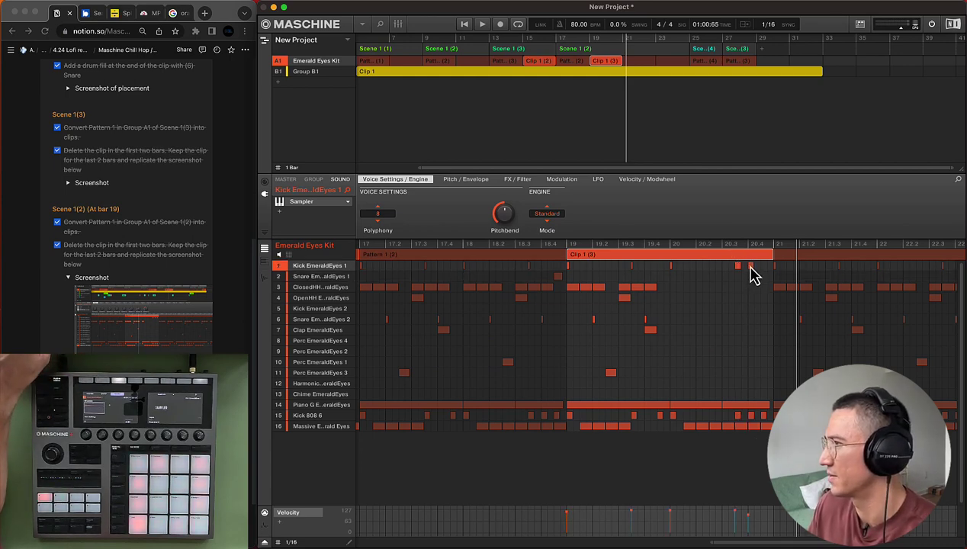
{"action": "left_click", "coordinate": [764, 265]}
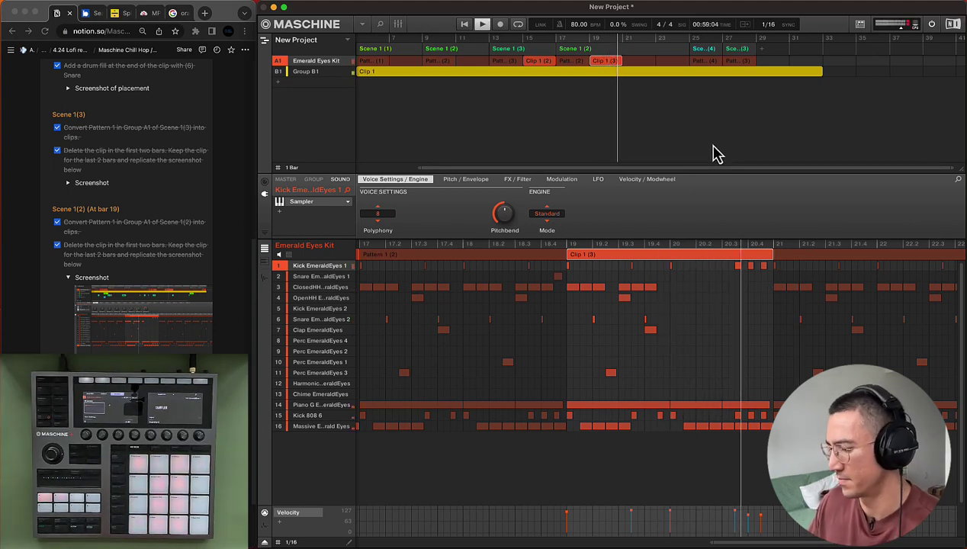
Move playback to the start of Scene 1 (3), then back to bar 9
{"action": "left_click", "coordinate": [68, 272]}
{"action": "scroll", "coordinate": [68, 272], "scroll_direction": "up", "scroll_amount": 5}
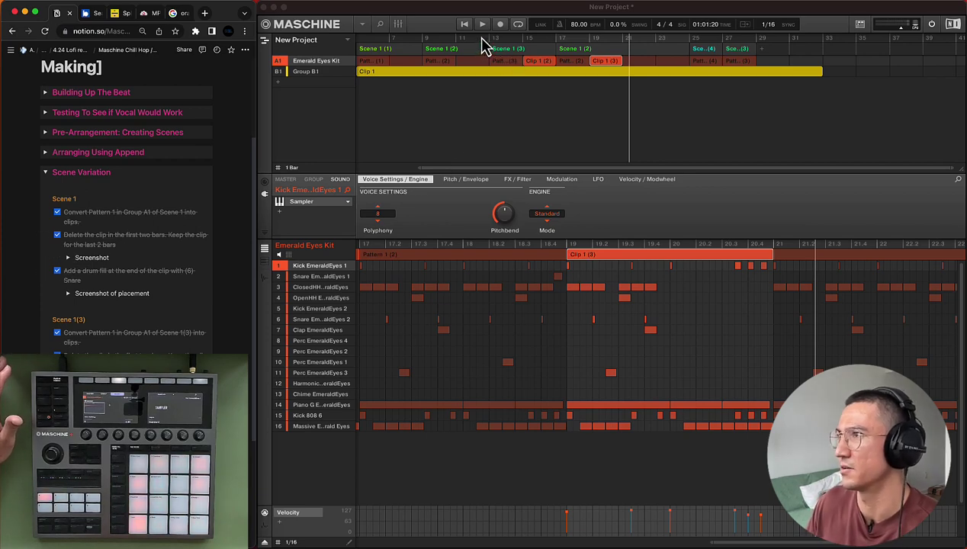
{"action": "left_click", "coordinate": [483, 45]}
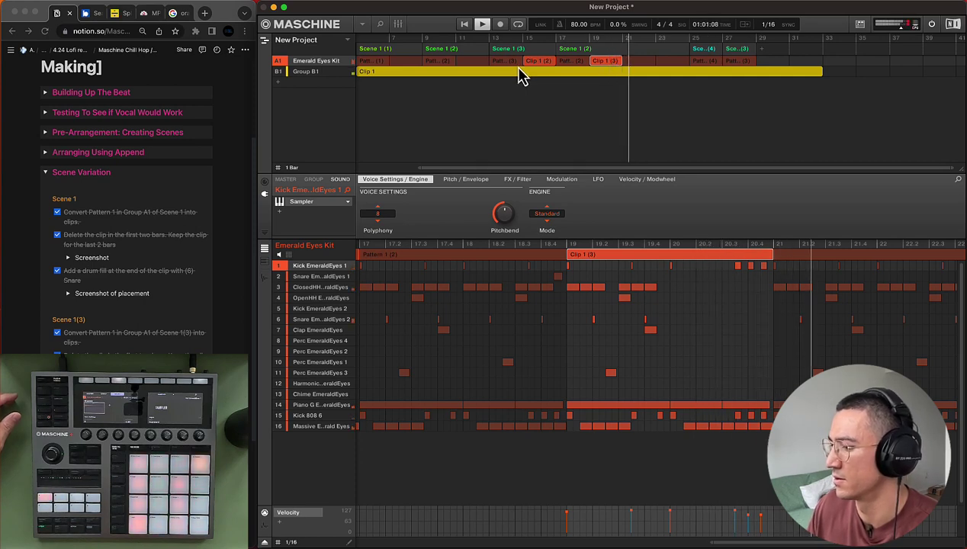
{"action": "left_click", "coordinate": [440, 38]}
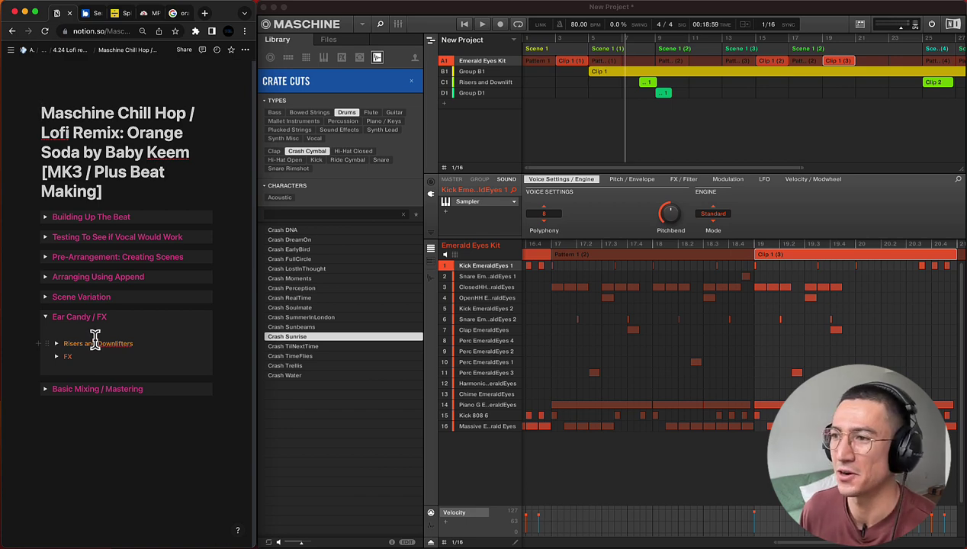
Uncheck every Risers and Downlifters to-do, including both mix volume items, and collapse both sections
{"action": "left_click", "coordinate": [56, 343]}
{"action": "scroll", "coordinate": [68, 336], "scroll_direction": "down", "scroll_amount": 5}
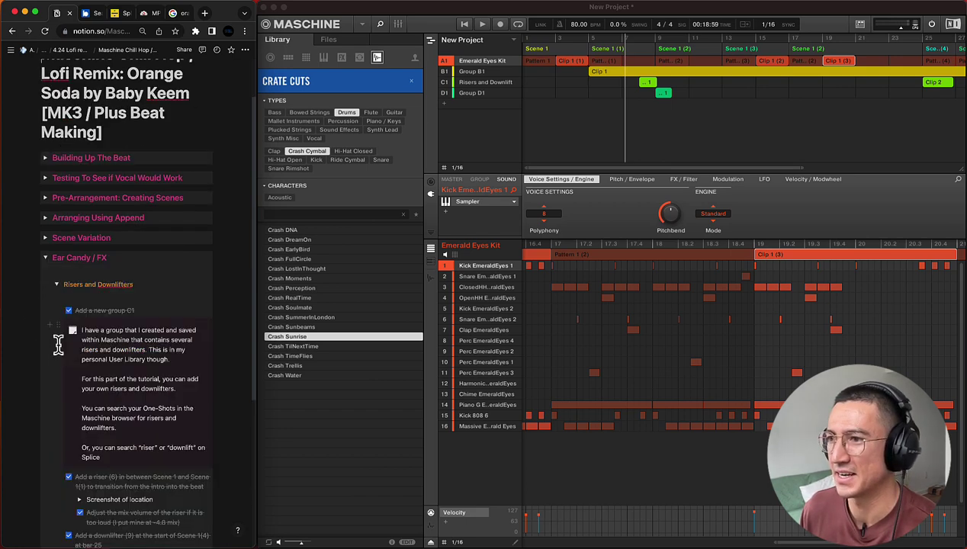
{"action": "left_click_drag", "start_coordinate": [106, 404], "coordinate": [84, 132]}
{"action": "left_click", "coordinate": [68, 136]}
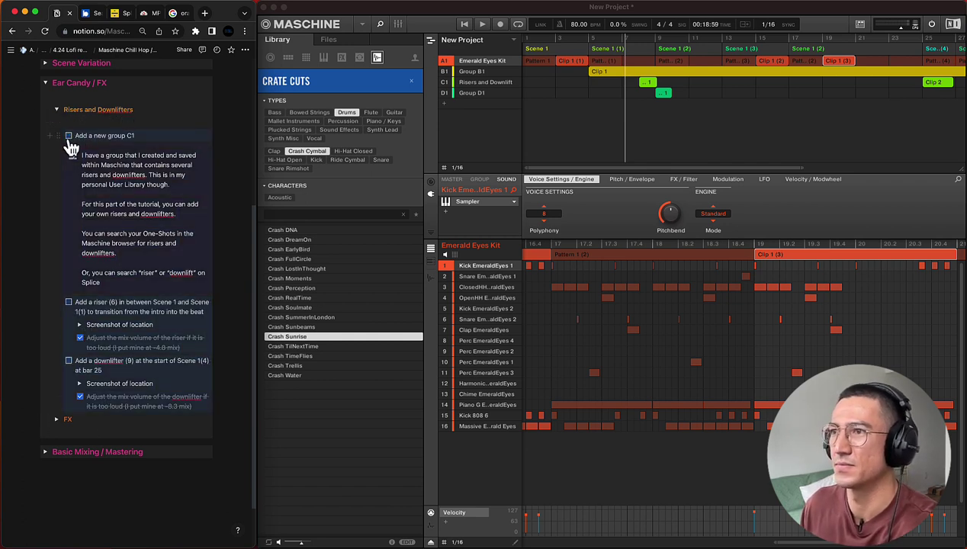
{"action": "left_click", "coordinate": [81, 339]}
{"action": "left_click", "coordinate": [81, 397]}
{"action": "scroll", "coordinate": [108, 209], "scroll_direction": "up", "scroll_amount": 1}
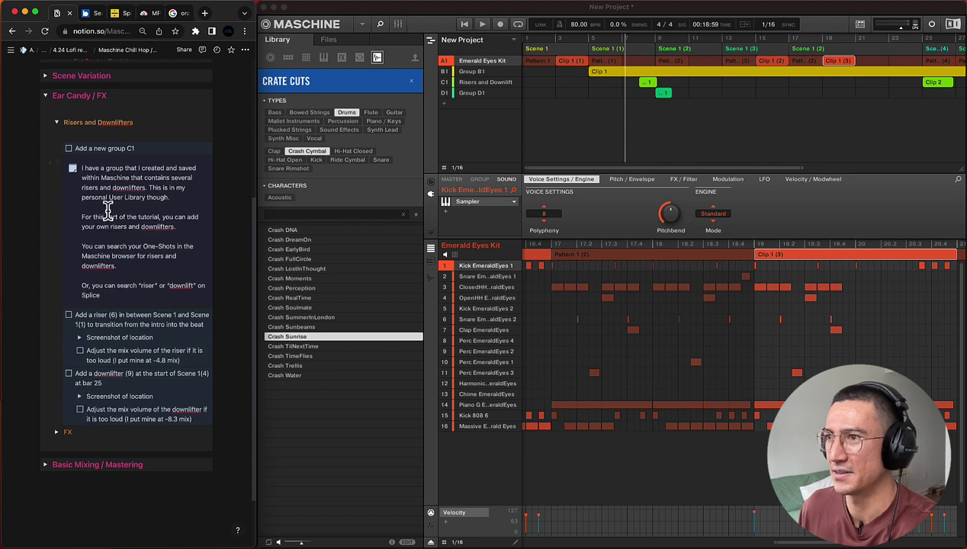
{"action": "left_click", "coordinate": [56, 124]}
{"action": "left_click", "coordinate": [45, 321]}
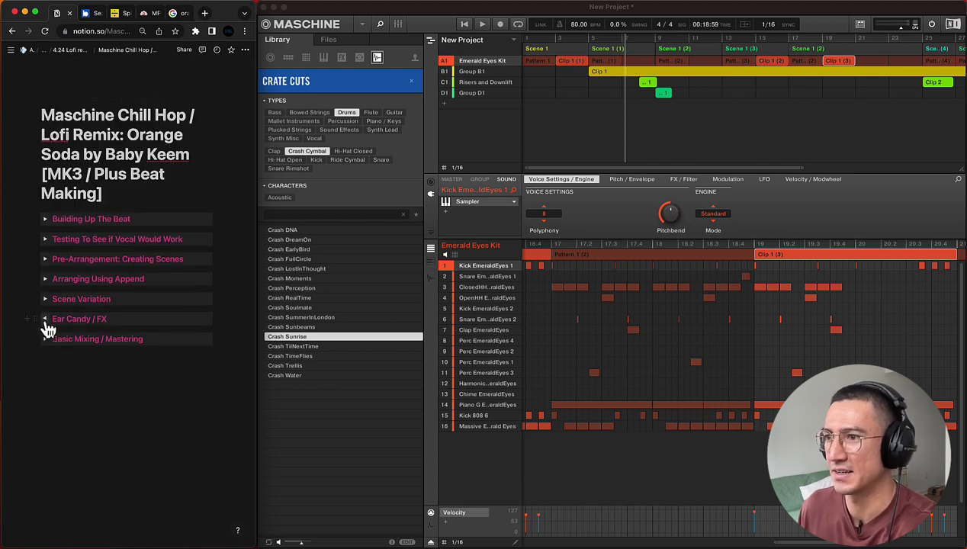
In the 4.24.23 lofi project, select the Group E1 clip and the FX group's Crash Sunrise sound
{"action": "left_click", "coordinate": [426, 22]}
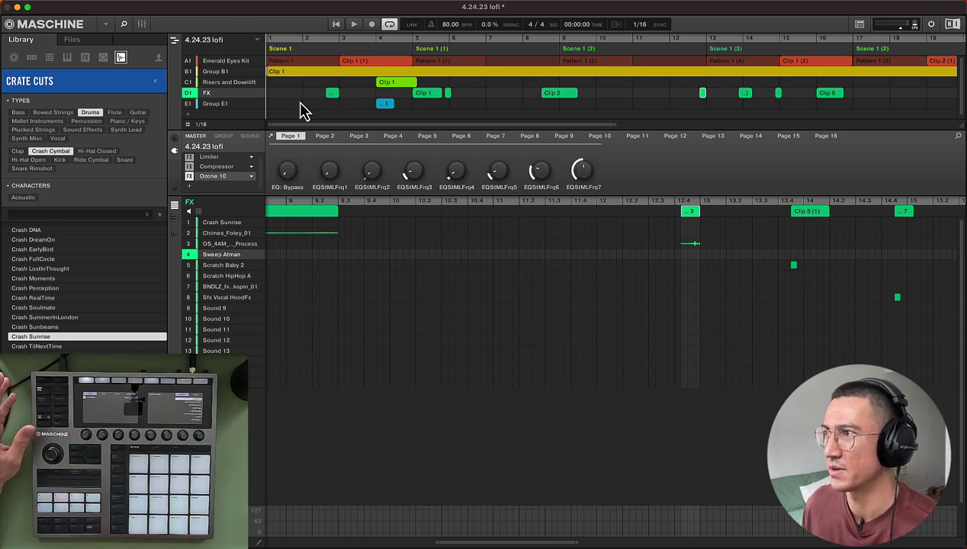
{"action": "left_click", "coordinate": [386, 106]}
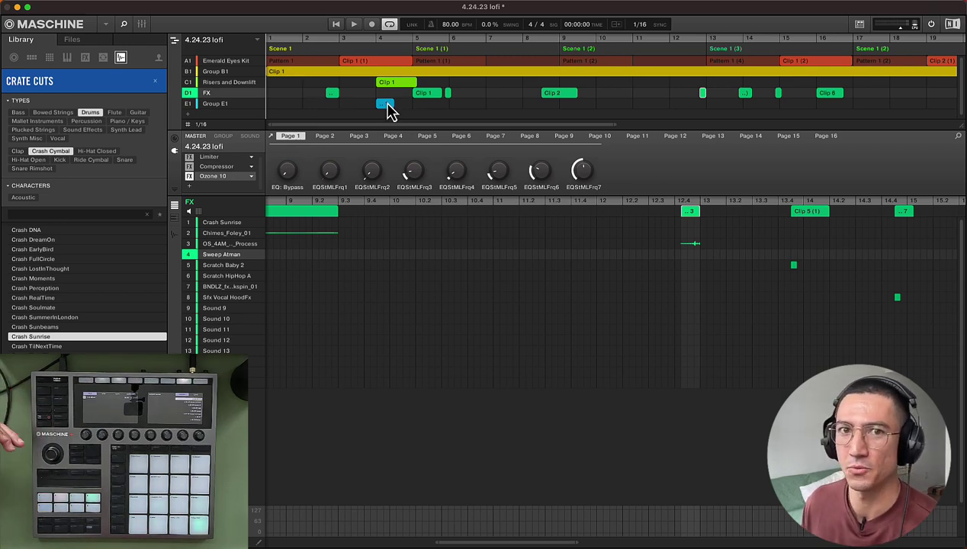
{"action": "left_click", "coordinate": [223, 221]}
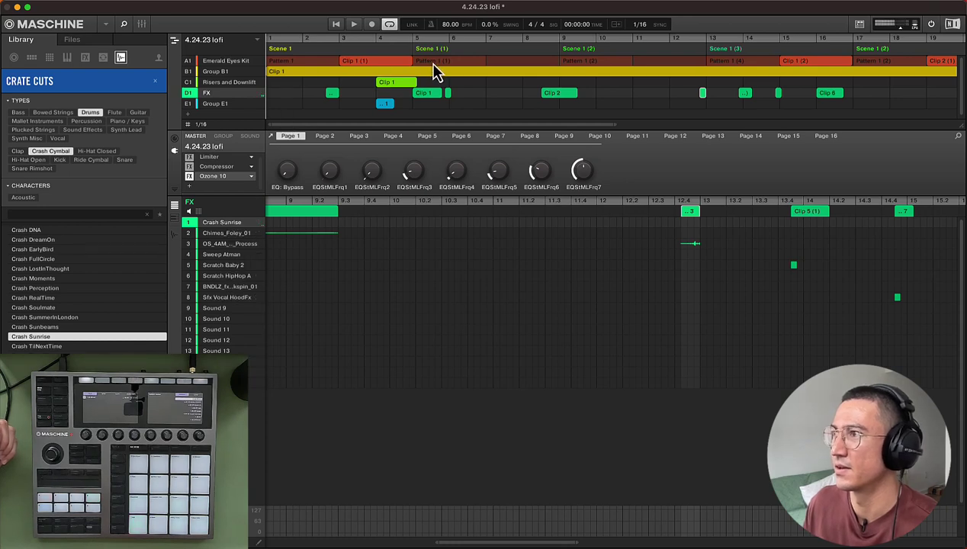
Preview the Risers and Downlift Clip 1 and the FX Clip 1, then play from bar 2
{"action": "left_click", "coordinate": [237, 83]}
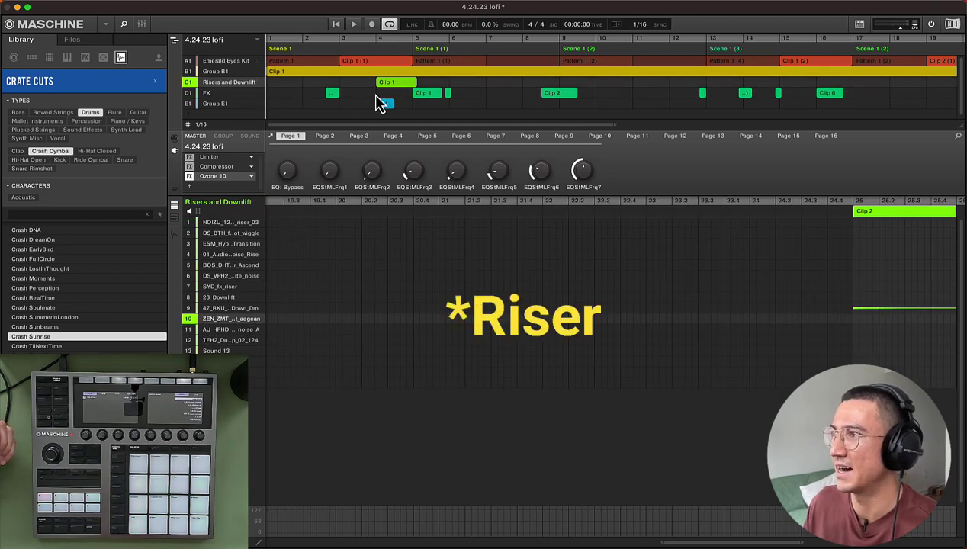
{"action": "left_click", "coordinate": [394, 81]}
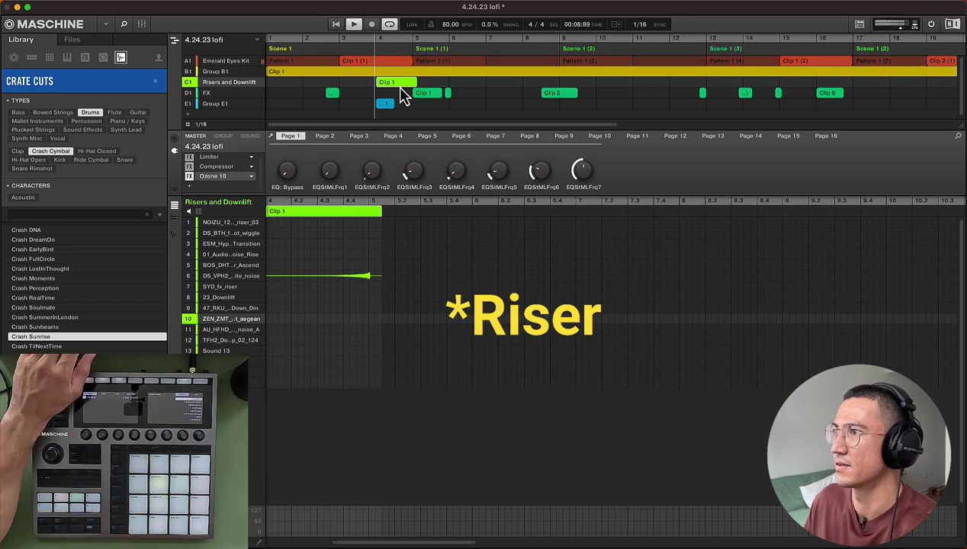
{"action": "key", "text": "space"}
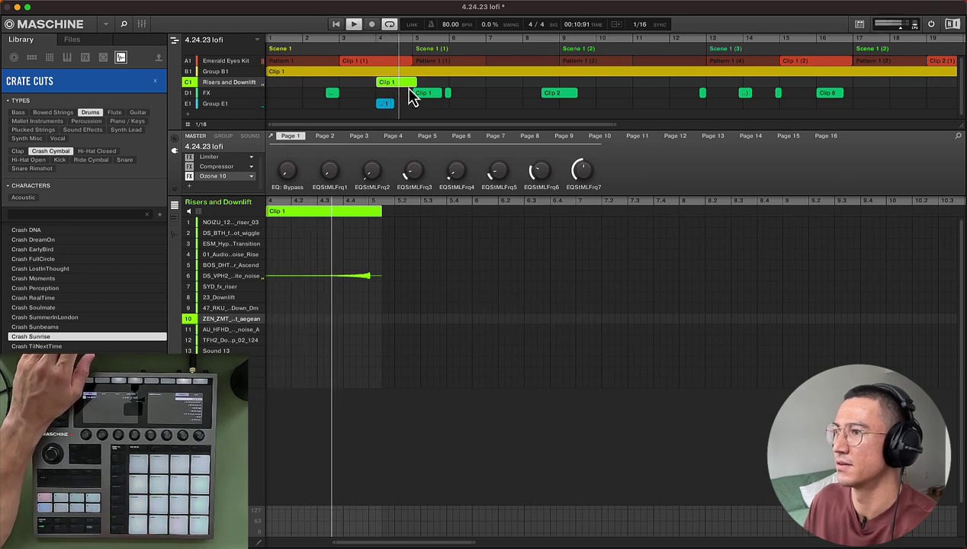
{"action": "left_click", "coordinate": [426, 99]}
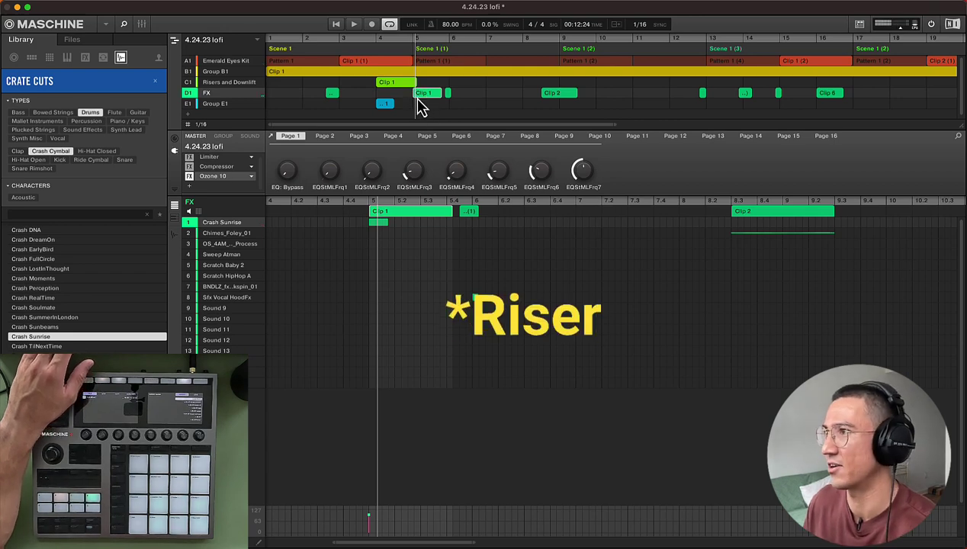
{"action": "left_click", "coordinate": [305, 39]}
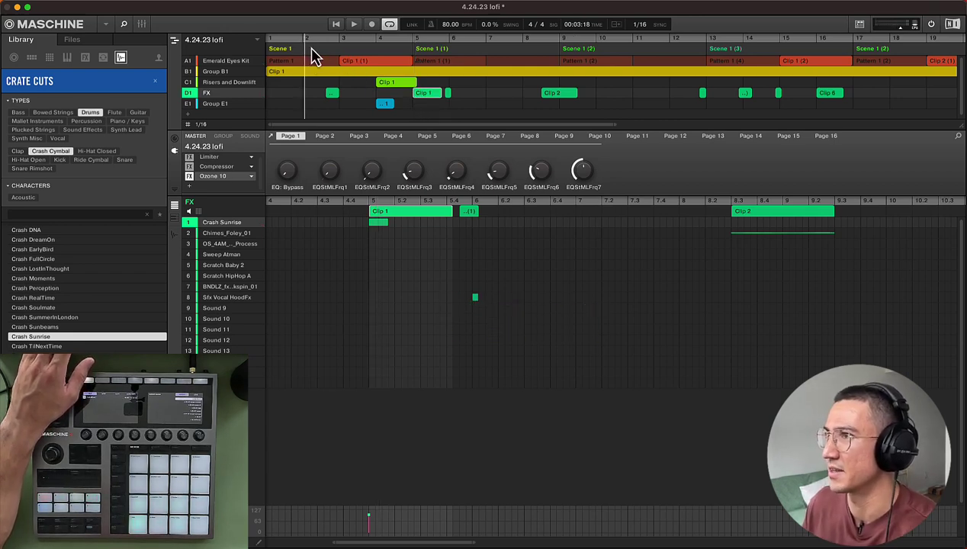
Pick Scratch Baby 2, review the Group E1 laugh sample's Grain Delay, and play from the start
{"action": "left_click", "coordinate": [227, 267]}
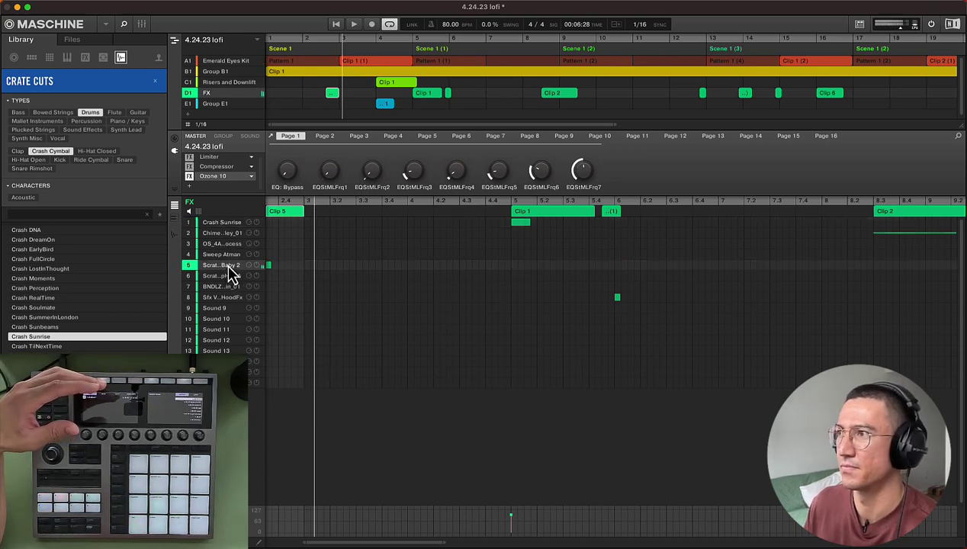
{"action": "left_click", "coordinate": [381, 51]}
{"action": "left_click", "coordinate": [389, 107]}
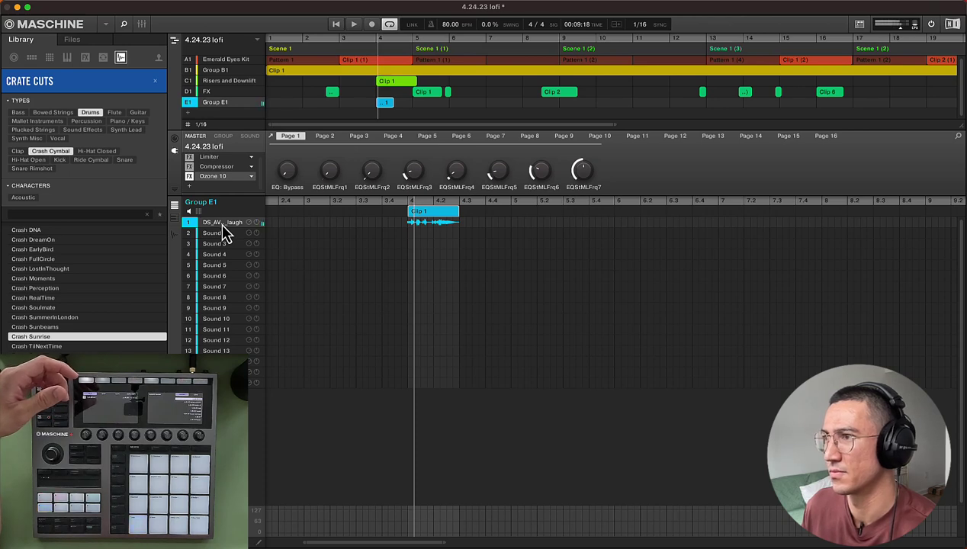
{"action": "left_click", "coordinate": [221, 224]}
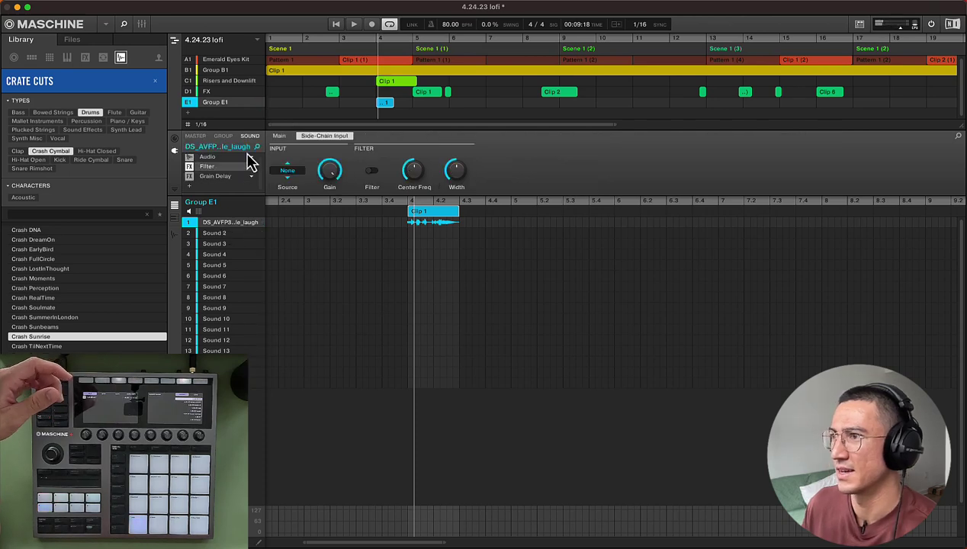
{"action": "left_click", "coordinate": [226, 180]}
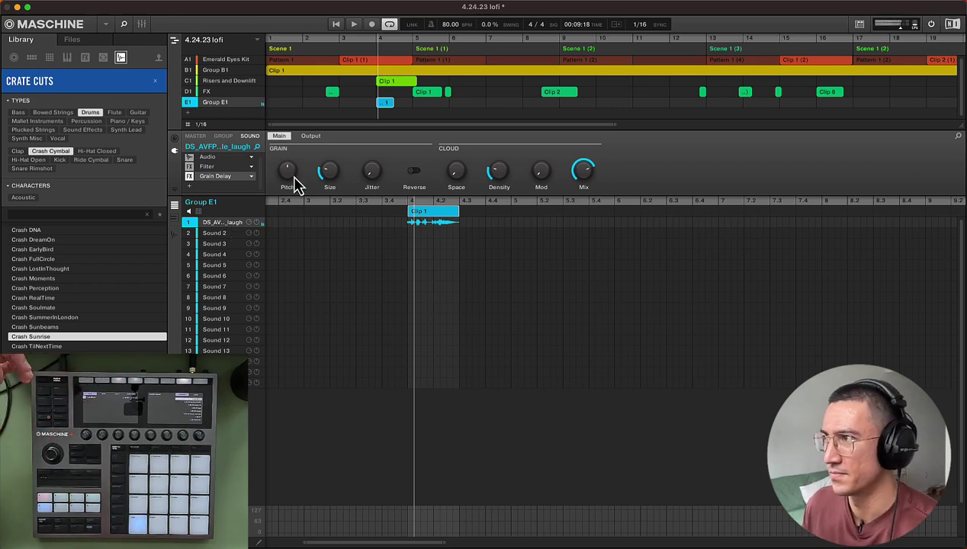
{"action": "key", "text": "space"}
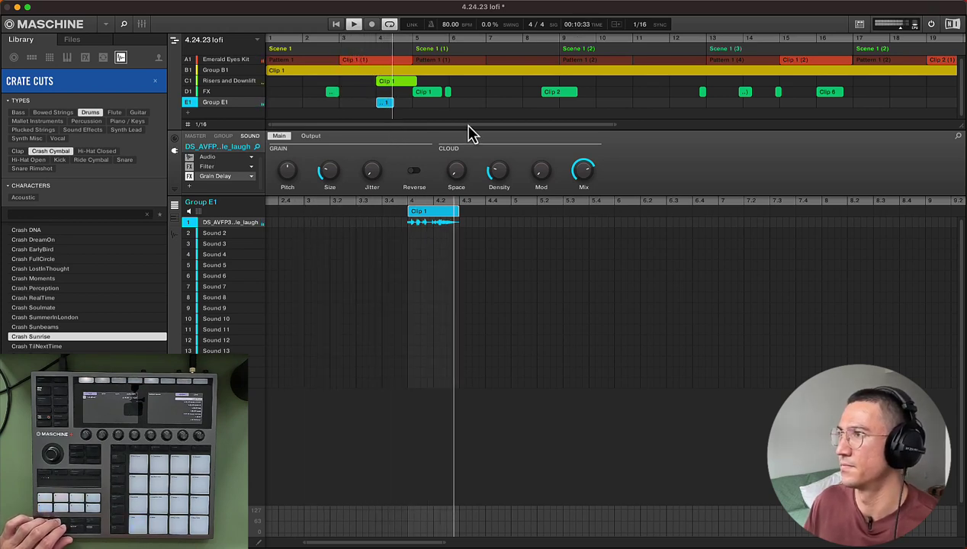
{"action": "left_click", "coordinate": [439, 96]}
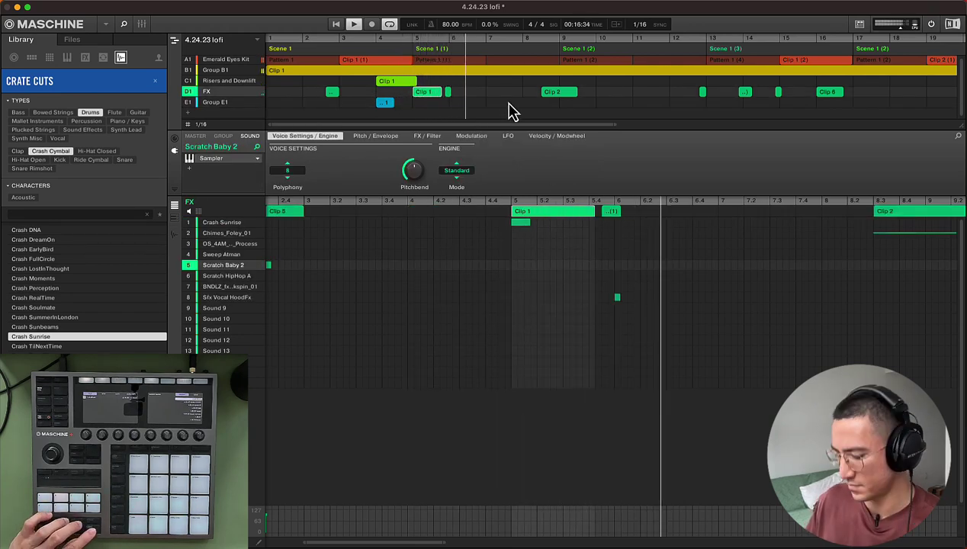
Audition the Sfx Vocal HoodFx sound from around bar 5.2
{"action": "left_click", "coordinate": [440, 39]}
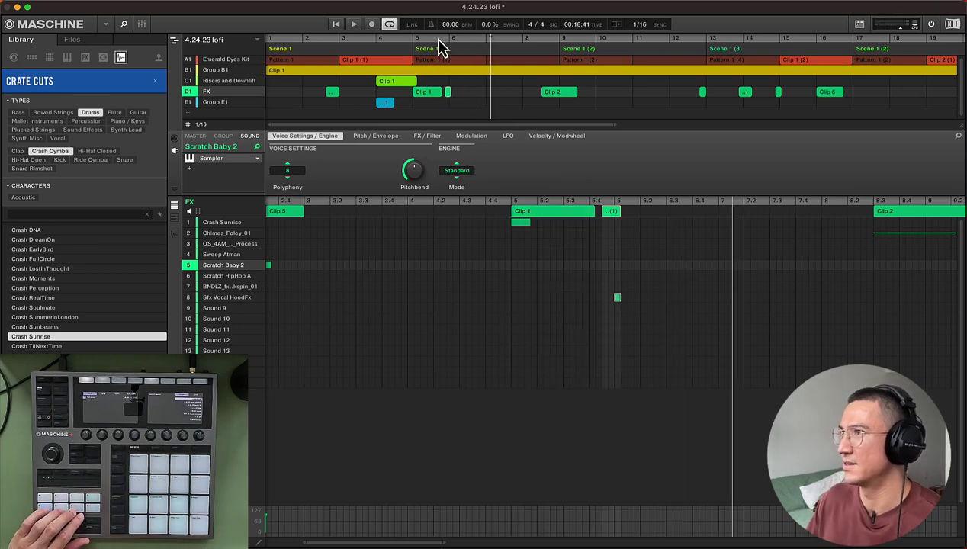
{"action": "scroll", "coordinate": [458, 130], "scroll_direction": "up", "scroll_amount": 3}
{"action": "left_click", "coordinate": [226, 299]}
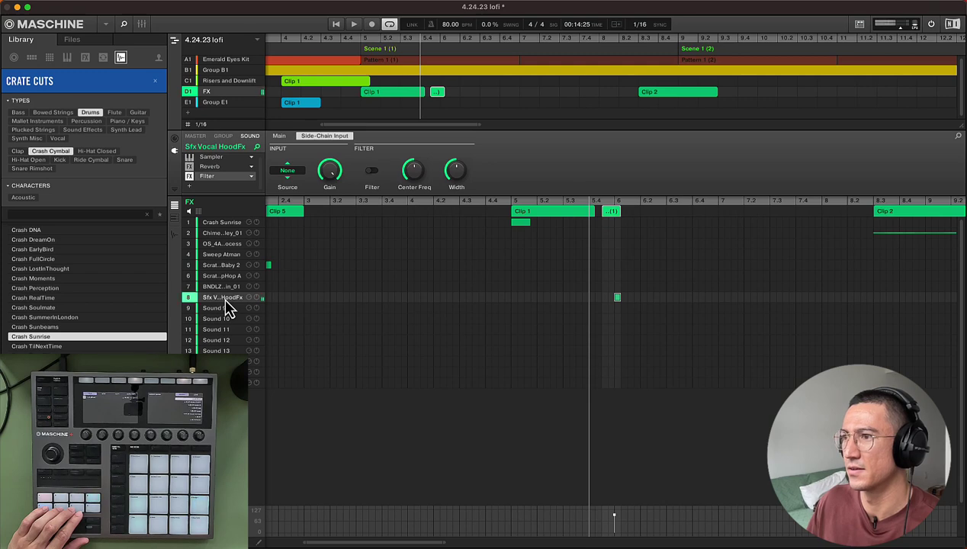
{"action": "left_click", "coordinate": [396, 42]}
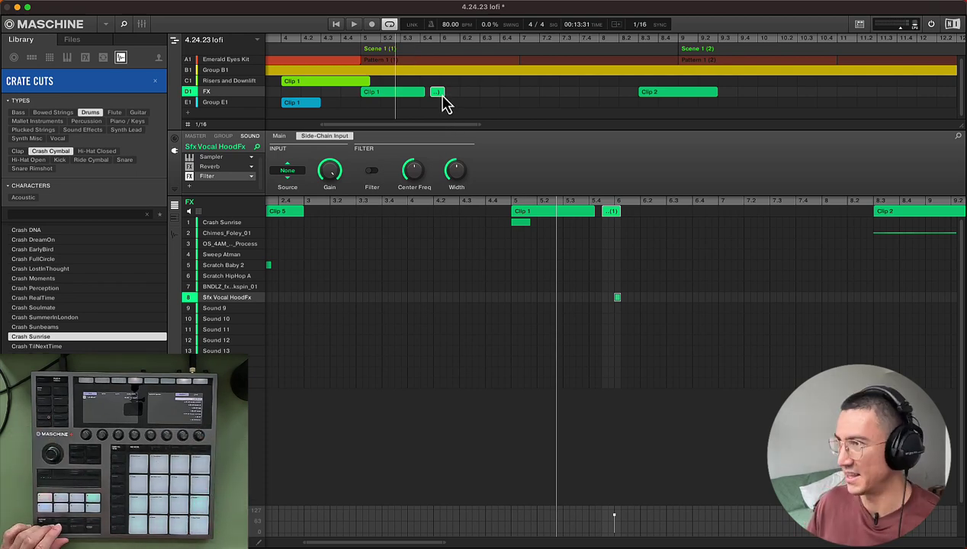
{"action": "key", "text": "space"}
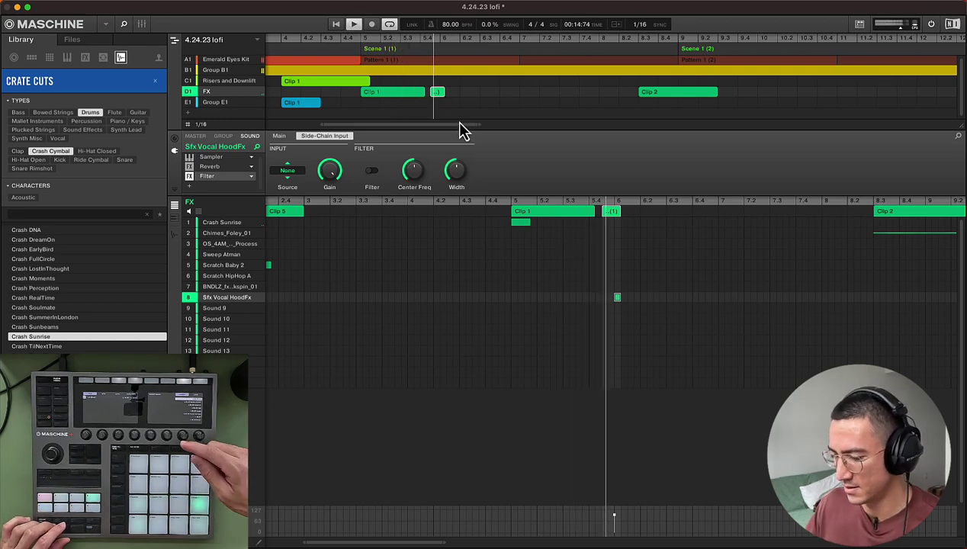
{"action": "key", "text": "space"}
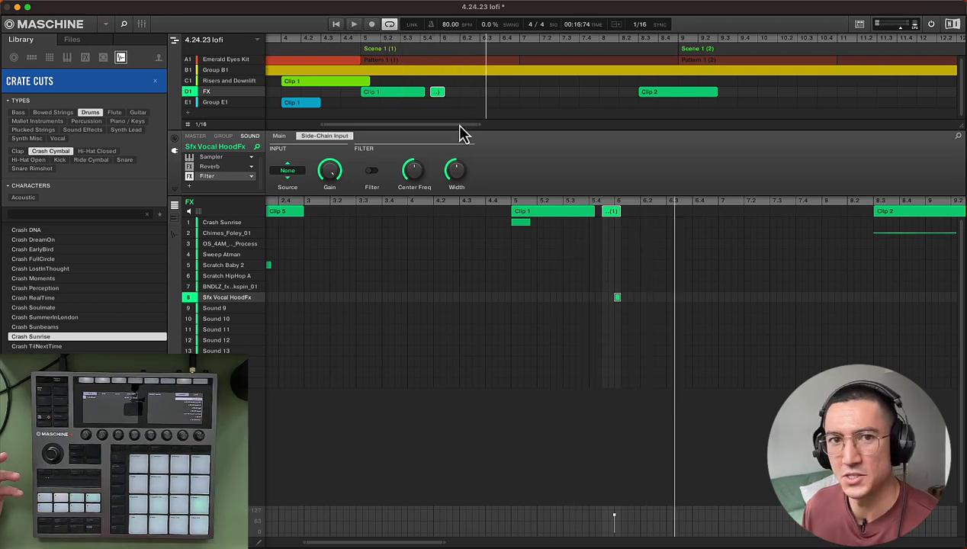
{"action": "mouse_move", "coordinate": [457, 124]}
{"action": "left_mouse_down"}
{"action": "mouse_move", "coordinate": [564, 119]}
{"action": "mouse_move", "coordinate": [455, 126]}
{"action": "left_mouse_up"}
Select FX Clip 2 and the Chimes_Foley_01 sound, then play from bar 8
{"action": "left_click", "coordinate": [520, 97]}
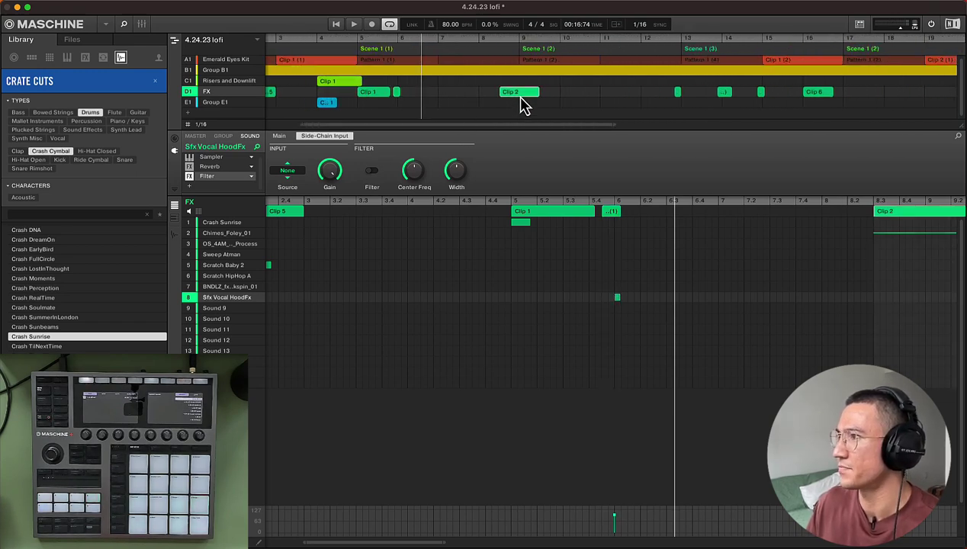
{"action": "left_click", "coordinate": [219, 234]}
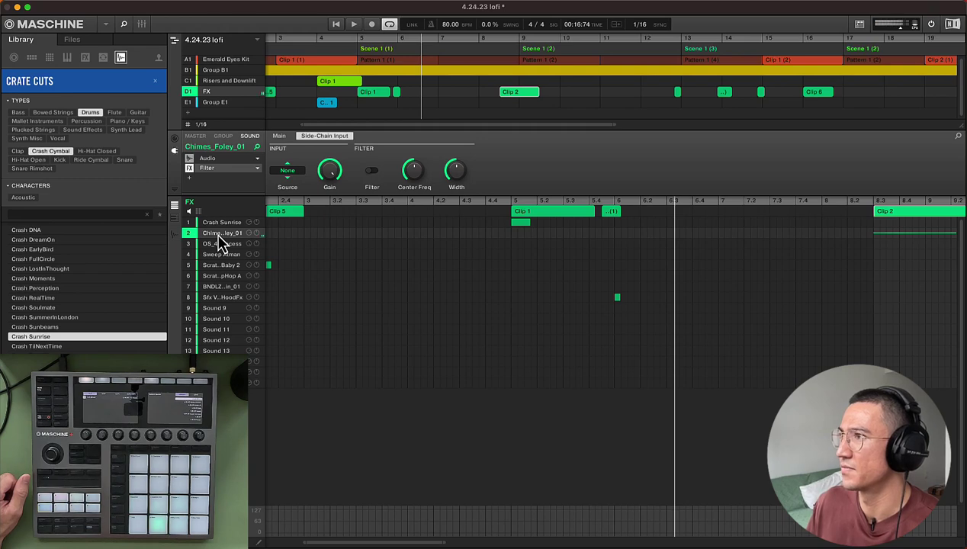
{"action": "scroll", "coordinate": [546, 107], "scroll_direction": "right", "scroll_amount": 5}
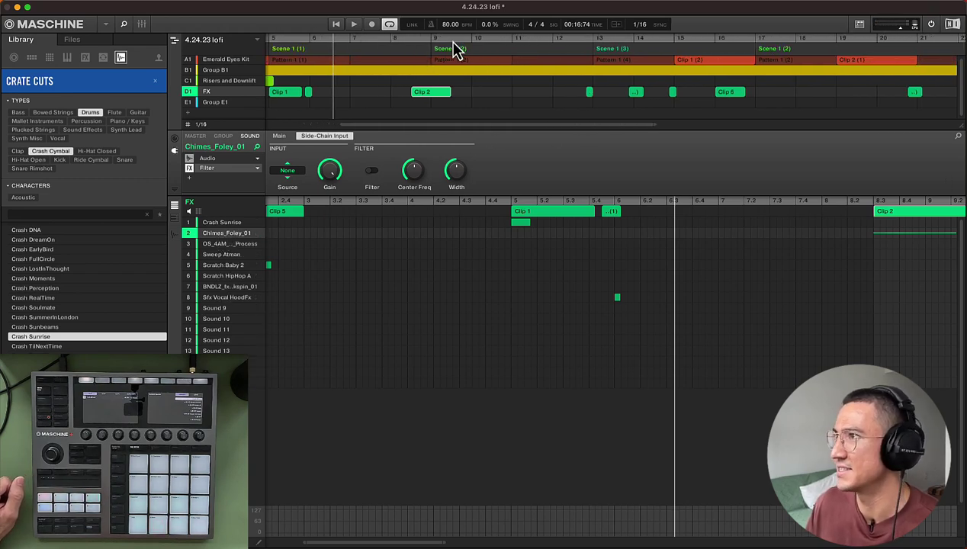
{"action": "left_click", "coordinate": [398, 38]}
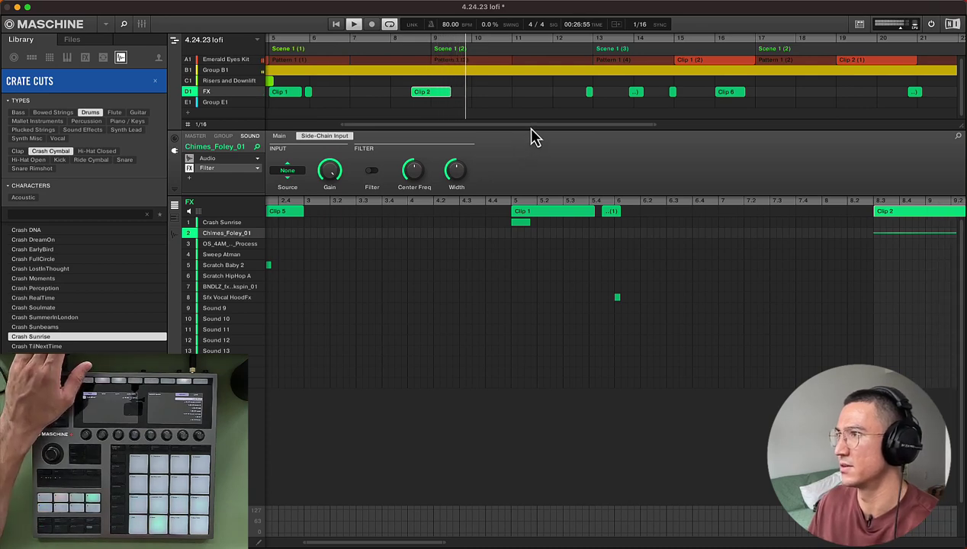
Audition the third FX sound with Grain Delay and the short FX clip near bar 14 from bar 13
{"action": "scroll", "coordinate": [461, 99], "scroll_direction": "right", "scroll_amount": 4}
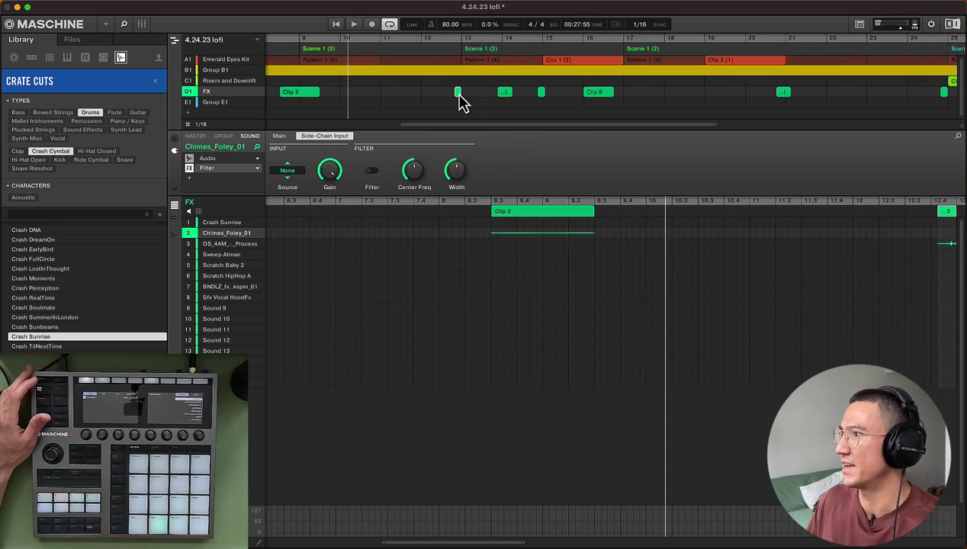
{"action": "left_click", "coordinate": [224, 244]}
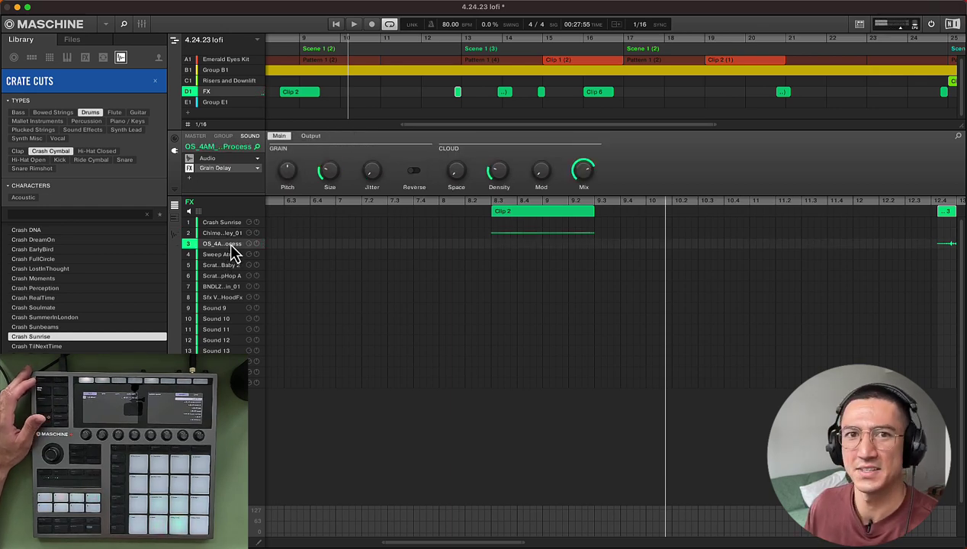
{"action": "left_click", "coordinate": [450, 47]}
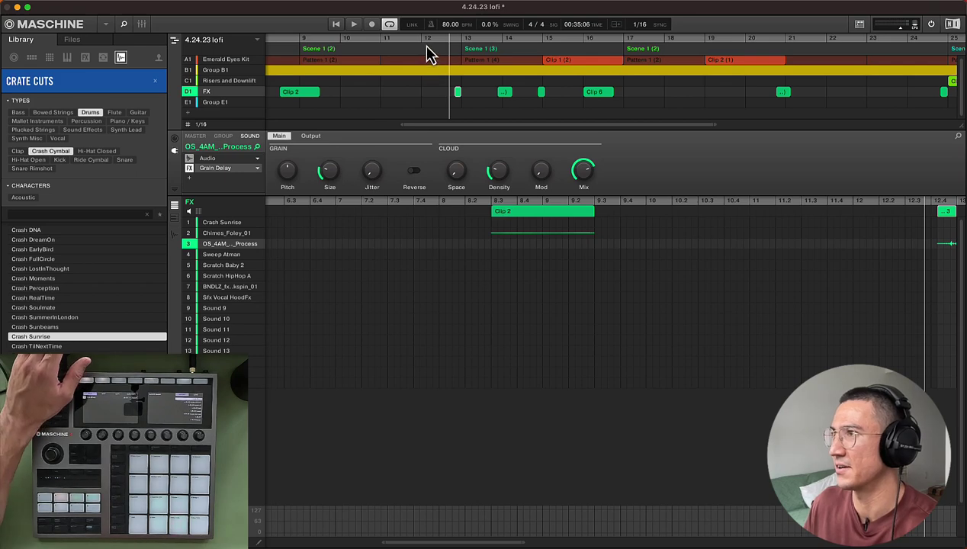
{"action": "key", "text": "space"}
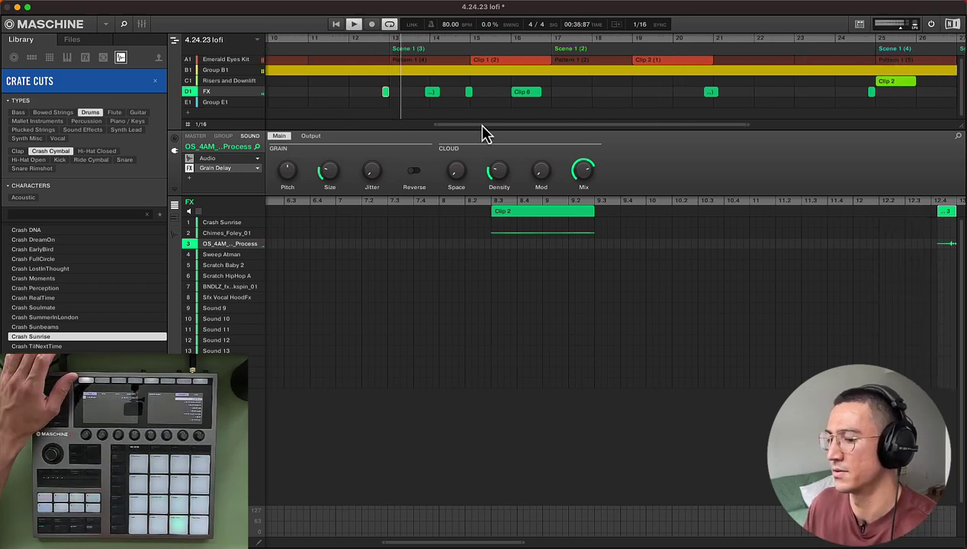
{"action": "key", "text": "space"}
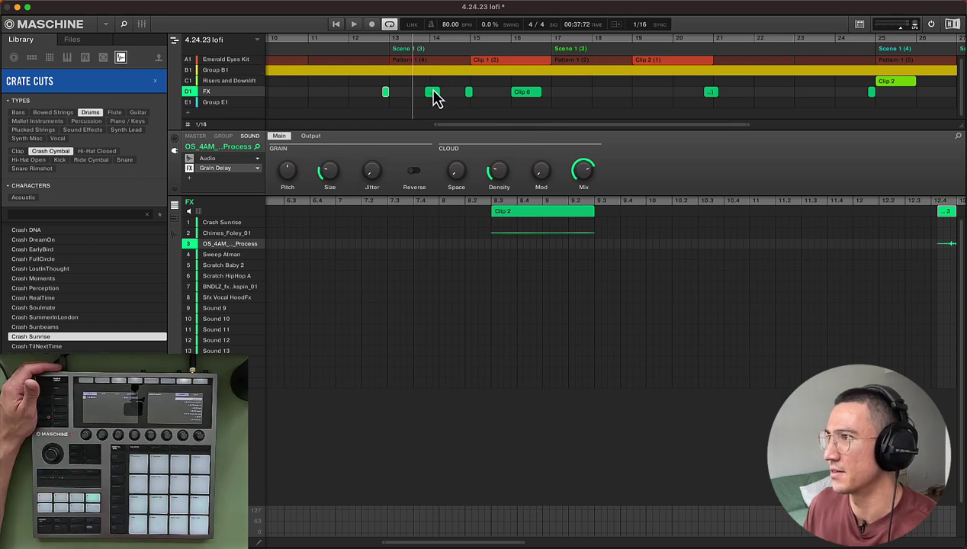
{"action": "left_click", "coordinate": [432, 93]}
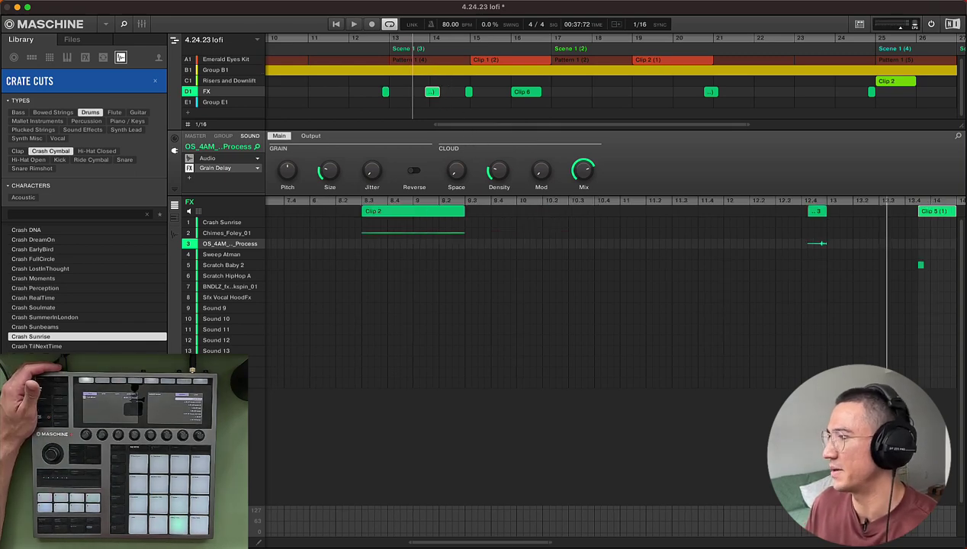
{"action": "left_click_drag", "start_coordinate": [522, 546], "coordinate": [597, 546]}
{"action": "left_click", "coordinate": [406, 44]}
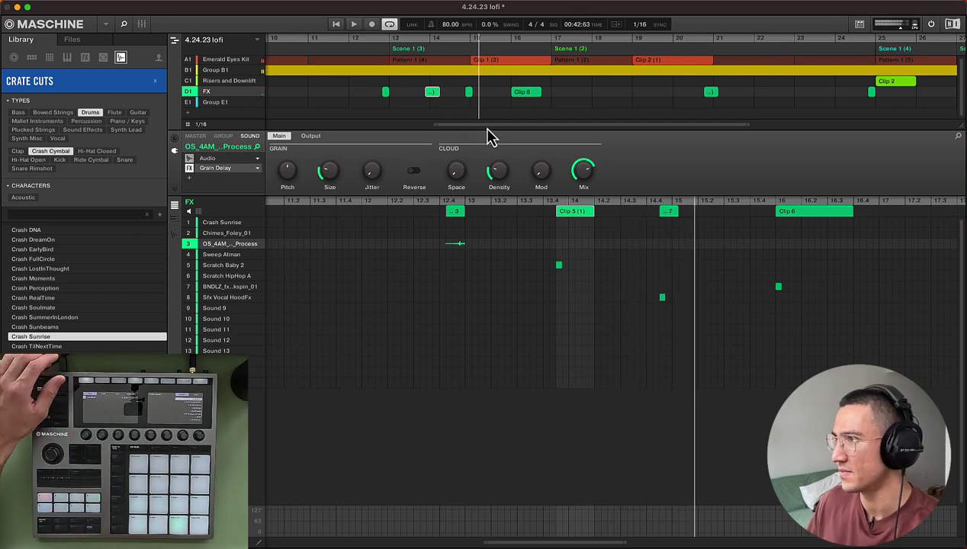
Inspect the BNDLZ and Sfx Vocal HoodFx sounds and FX Clip 6, then open Emerald Eyes Kit Clip 1 (2)
{"action": "left_click", "coordinate": [466, 49]}
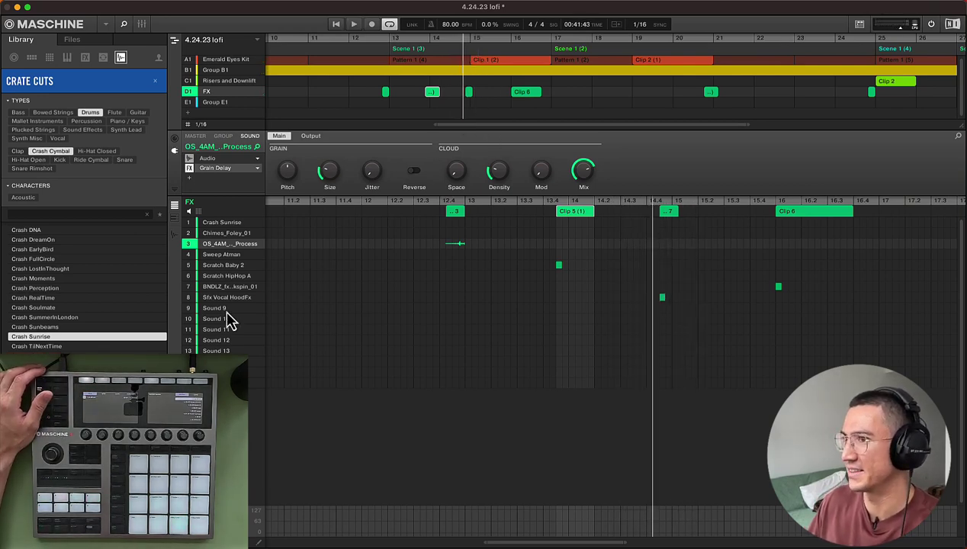
{"action": "left_click", "coordinate": [221, 288]}
{"action": "left_click", "coordinate": [223, 297]}
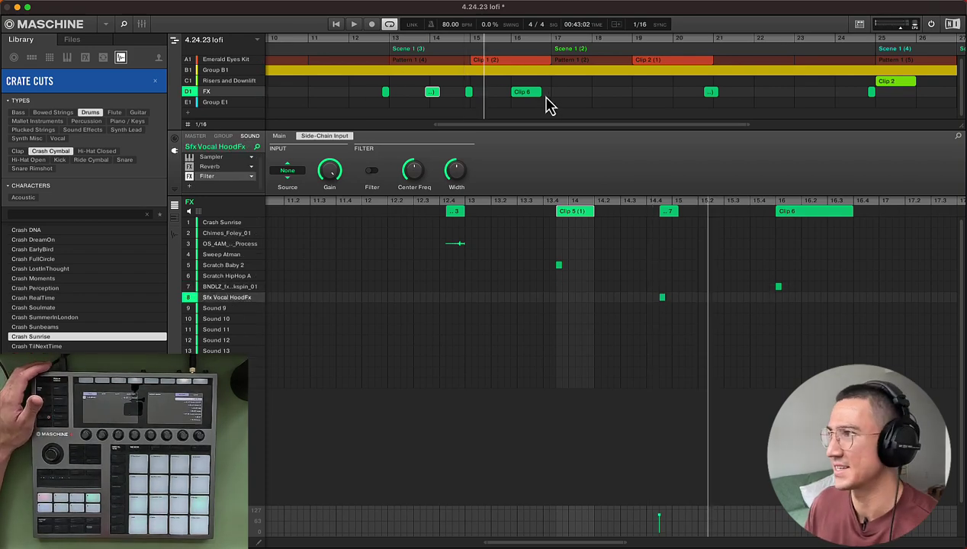
{"action": "left_click", "coordinate": [522, 93]}
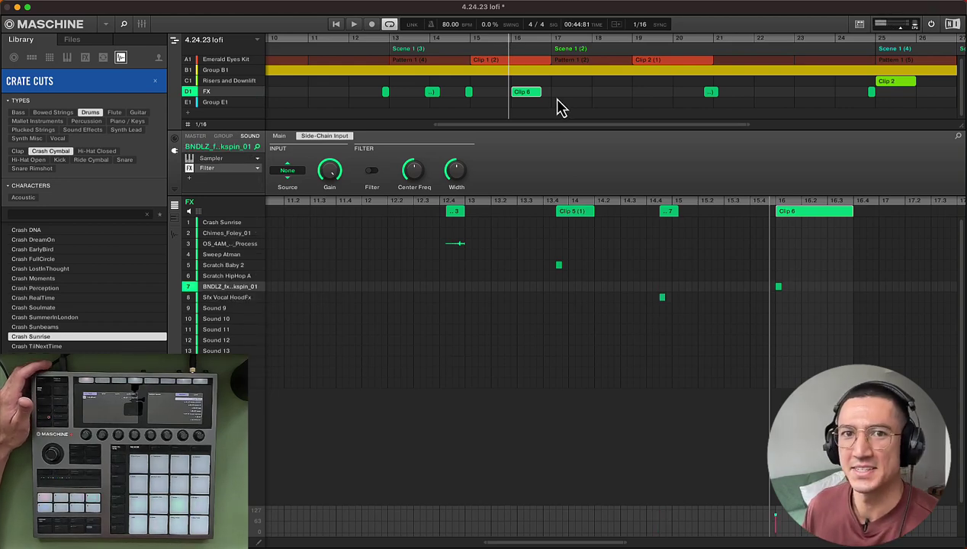
{"action": "left_click", "coordinate": [535, 61]}
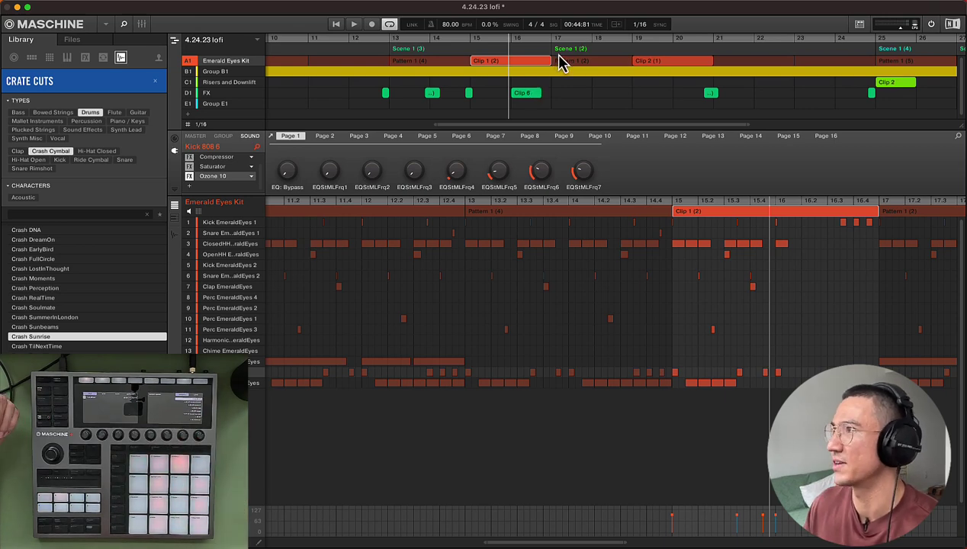
Audition the FX one-shots from bar 15, then from bar 21 and again from bar 20
{"action": "left_click", "coordinate": [488, 44]}
{"action": "key", "text": "space"}
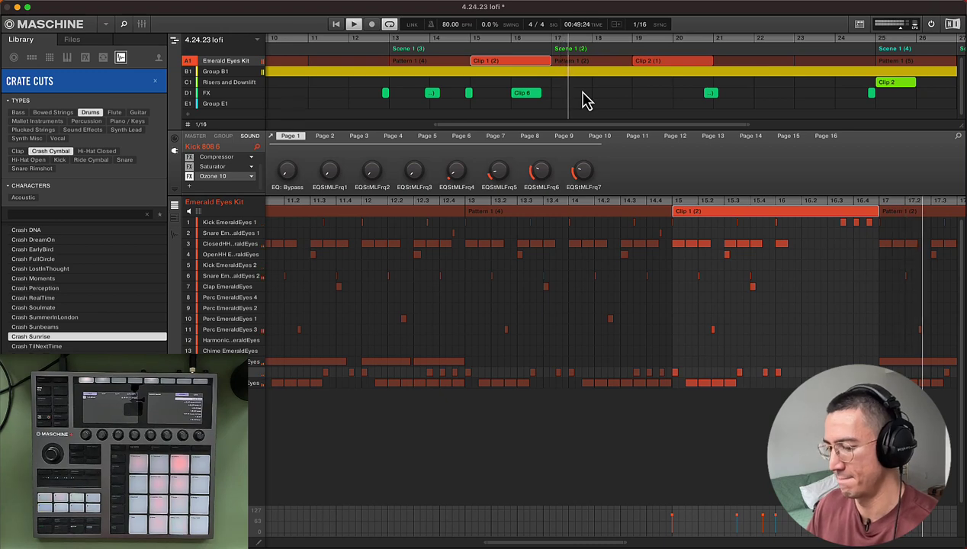
{"action": "key", "text": "space"}
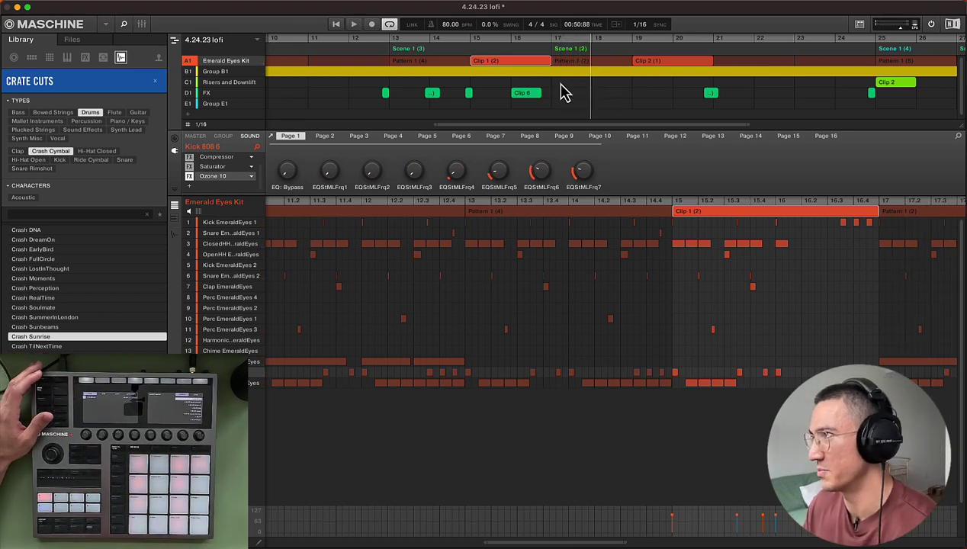
{"action": "scroll", "coordinate": [645, 106], "scroll_direction": "right", "scroll_amount": 3}
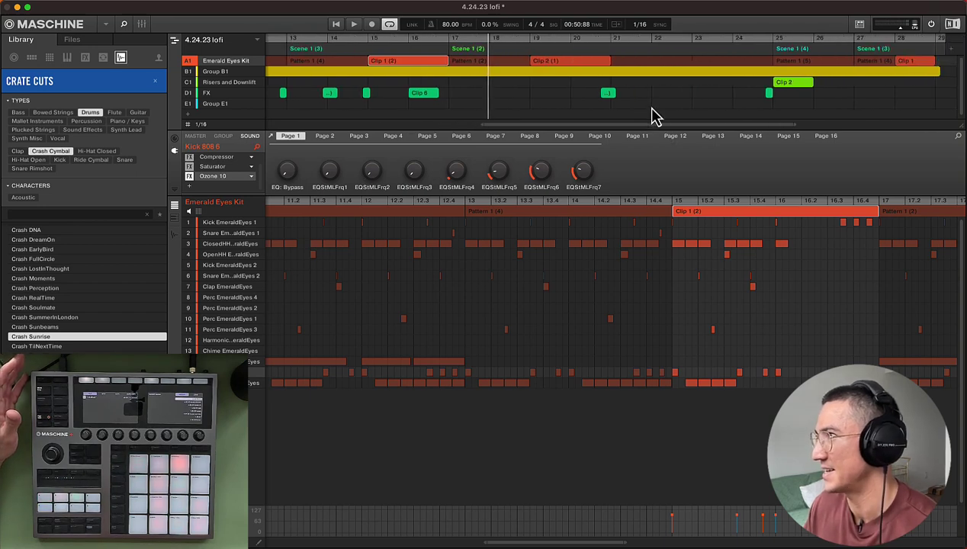
{"action": "left_click", "coordinate": [602, 44]}
{"action": "key", "text": "space"}
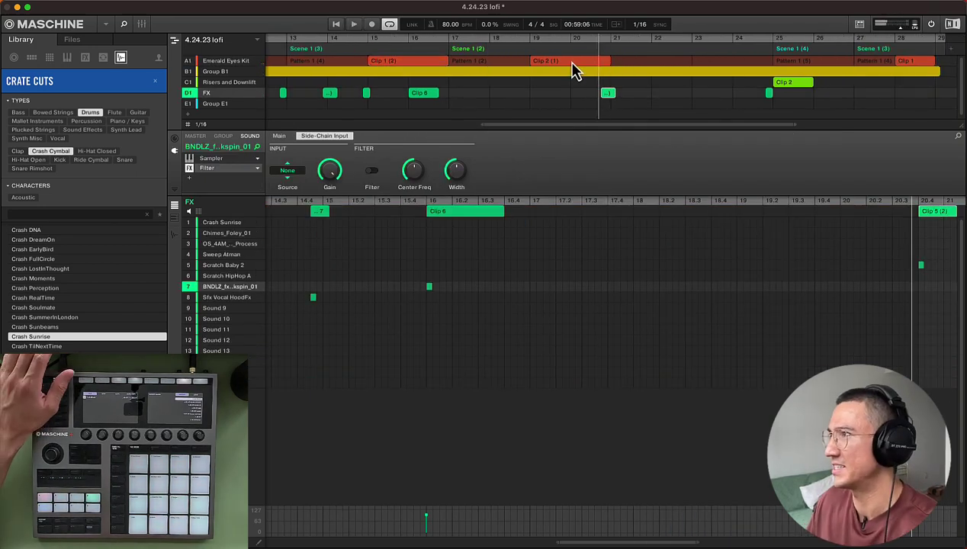
{"action": "left_click", "coordinate": [566, 42]}
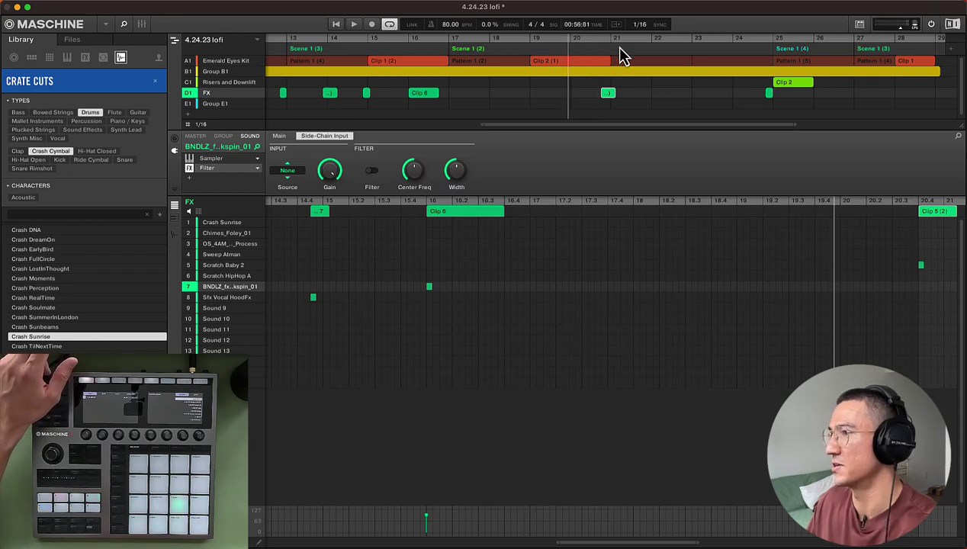
{"action": "key", "text": "space"}
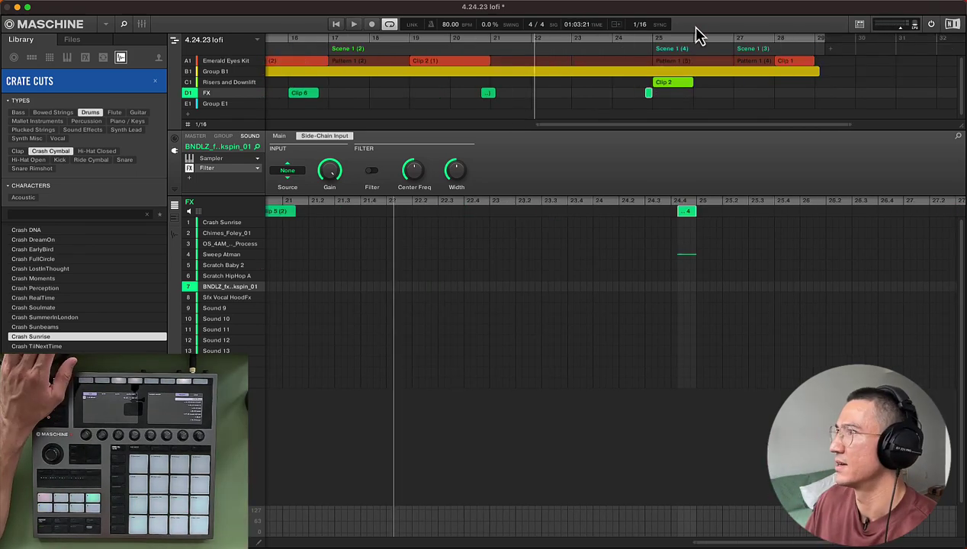
Open the Risers and Downlift group's Clip 2, select its downlifter sound, and audition the downlift from bar 24
{"action": "left_click", "coordinate": [640, 40]}
{"action": "left_click", "coordinate": [226, 257]}
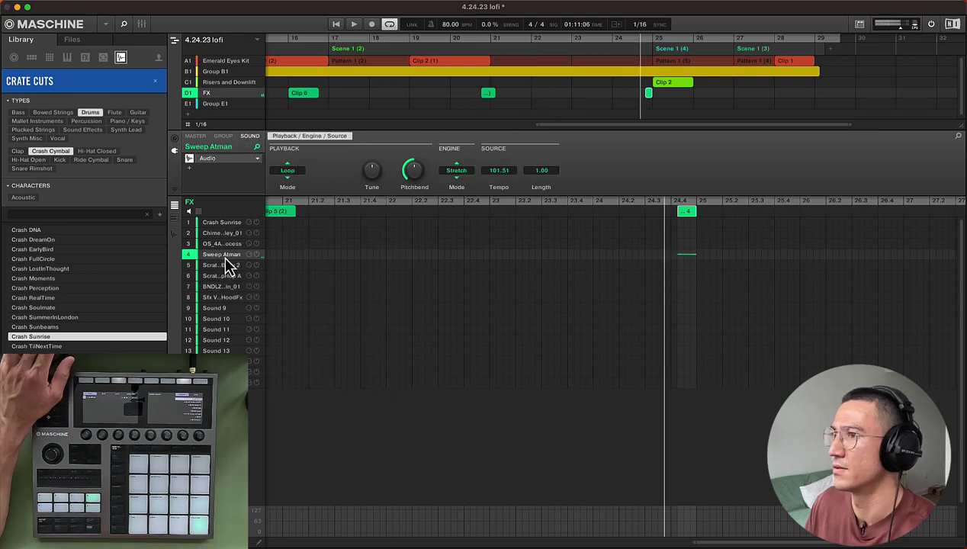
{"action": "left_click", "coordinate": [663, 84]}
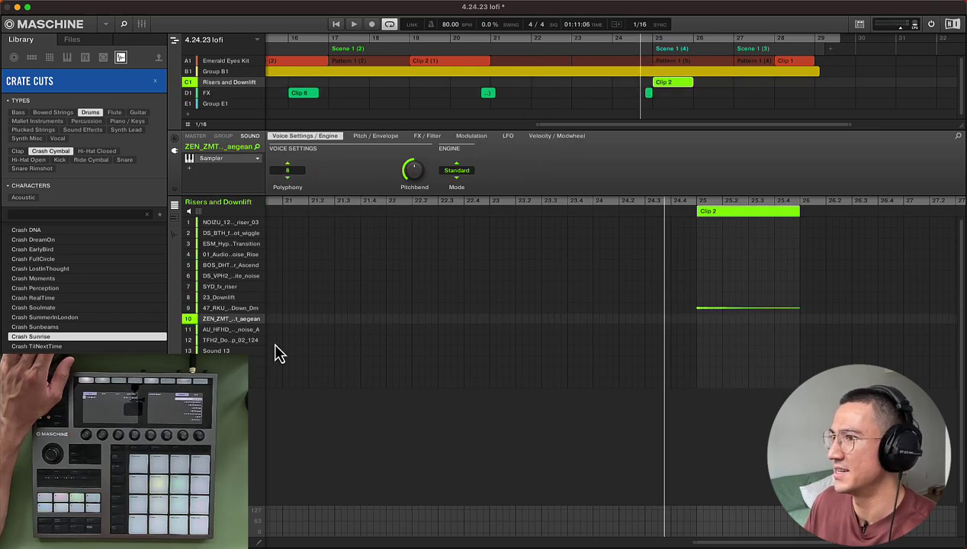
{"action": "left_click", "coordinate": [227, 309]}
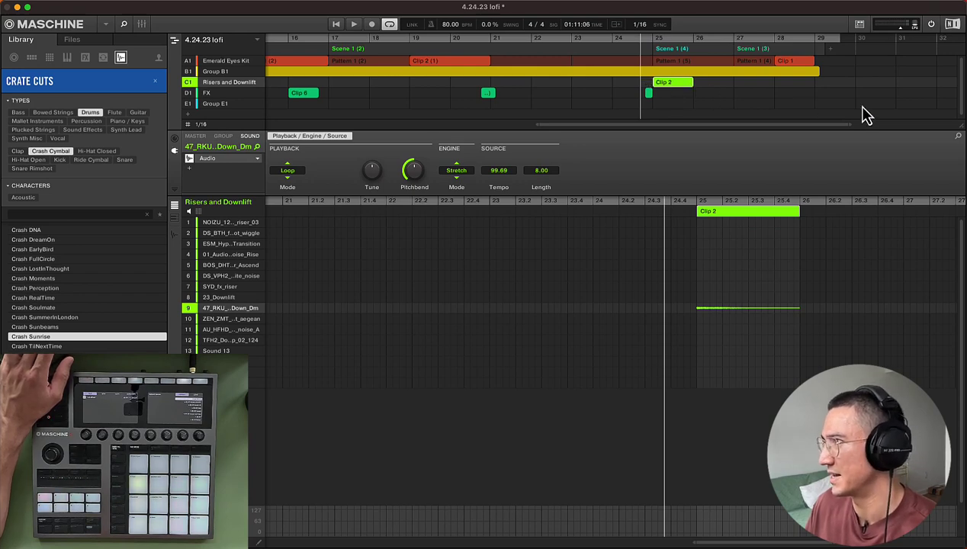
{"action": "left_click", "coordinate": [630, 41]}
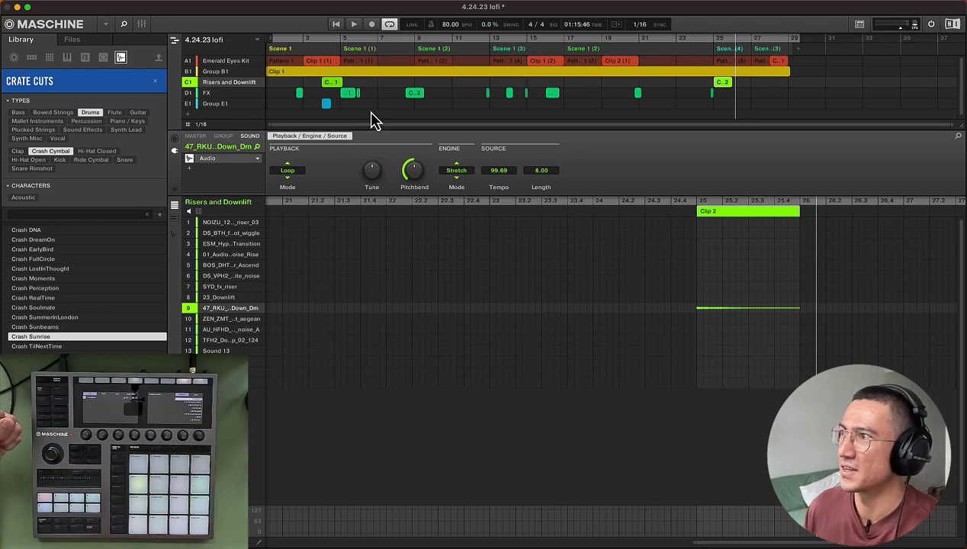
Narrow Maschine beside the Notion notes and expand the Ear Candy / FX Risers and Downlifters checklist
{"action": "mouse_move", "coordinate": [194, 248]}
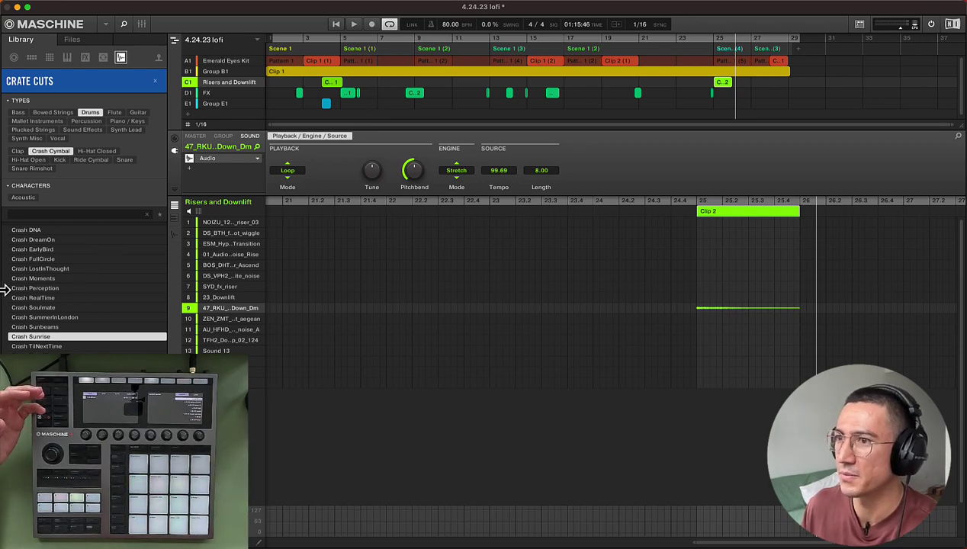
{"action": "left_click_drag", "start_coordinate": [6, 283], "coordinate": [250, 279]}
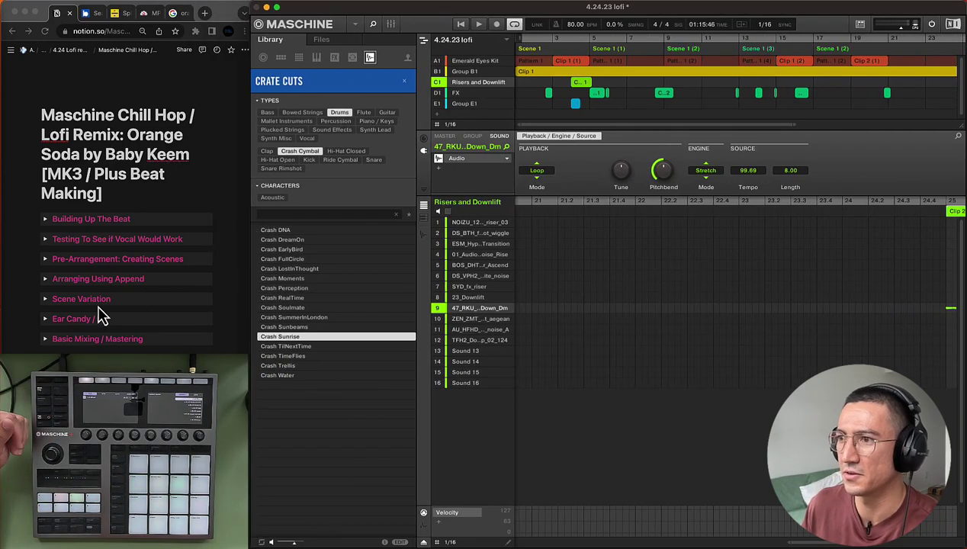
{"action": "left_click", "coordinate": [91, 318]}
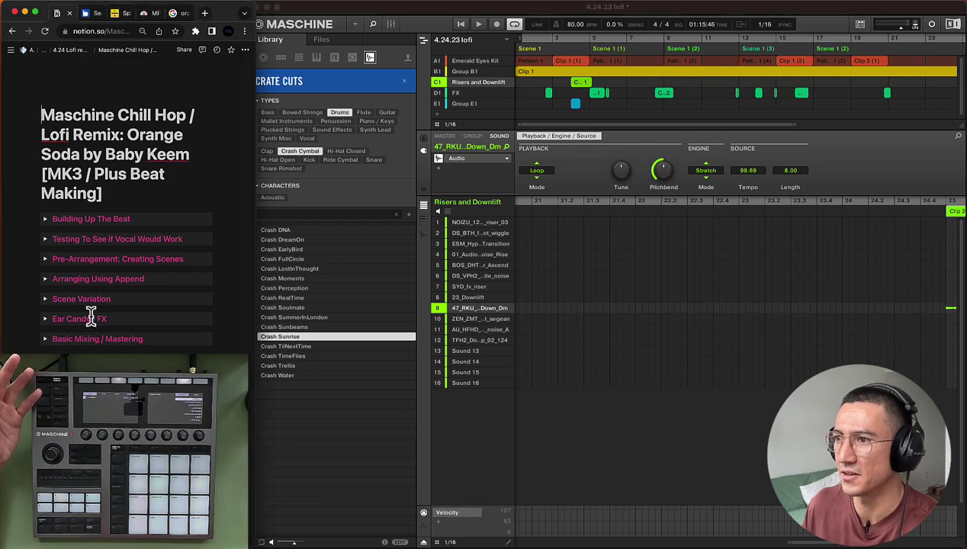
{"action": "left_click", "coordinate": [45, 320]}
{"action": "left_click", "coordinate": [57, 347]}
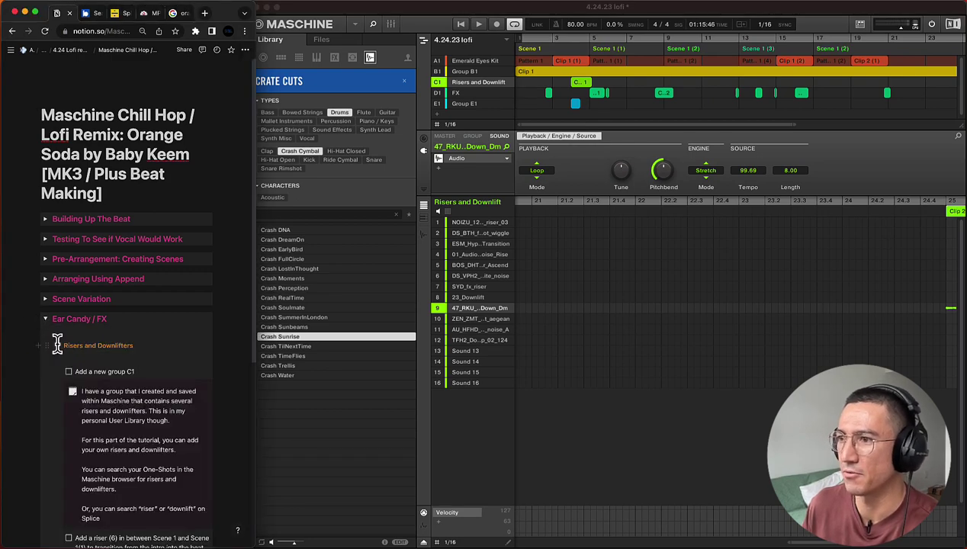
Review the FX notes, collapse all Ear Candy / FX sections, and return to Maschine
{"action": "scroll", "coordinate": [57, 345], "scroll_direction": "down", "scroll_amount": 5}
{"action": "left_click", "coordinate": [56, 471]}
{"action": "scroll", "coordinate": [91, 400], "scroll_direction": "down", "scroll_amount": 15}
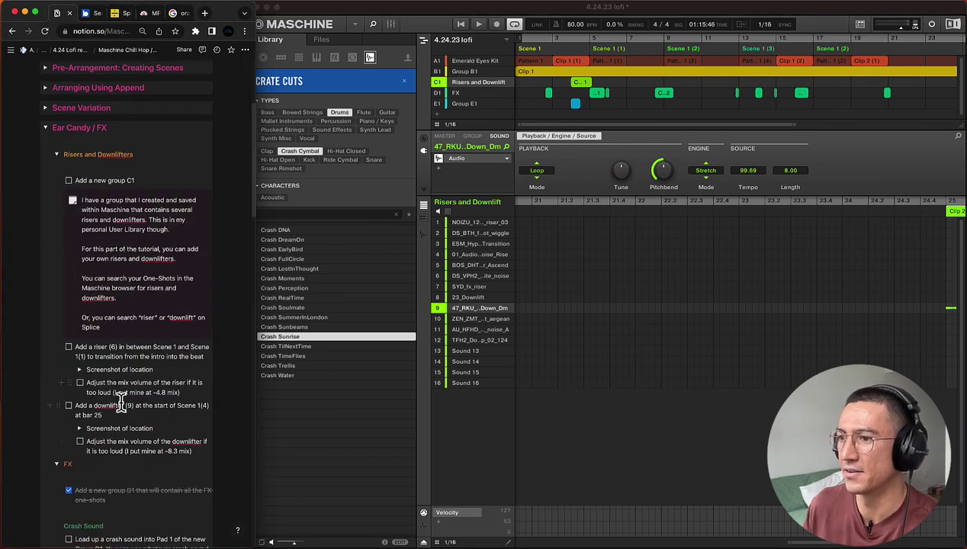
{"action": "scroll", "coordinate": [122, 399], "scroll_direction": "up", "scroll_amount": 10}
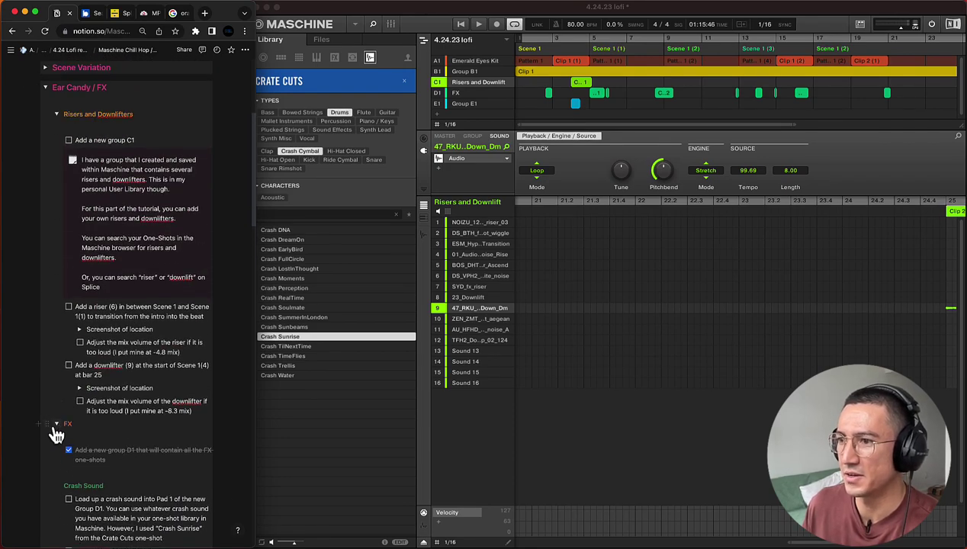
{"action": "left_click", "coordinate": [56, 424]}
{"action": "left_click", "coordinate": [57, 114]}
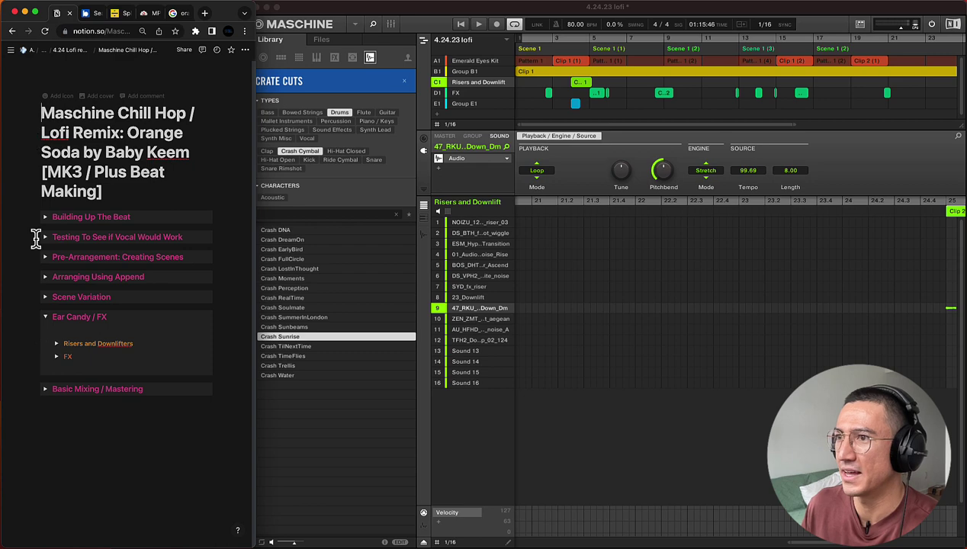
{"action": "left_click", "coordinate": [44, 317]}
{"action": "left_click", "coordinate": [280, 61]}
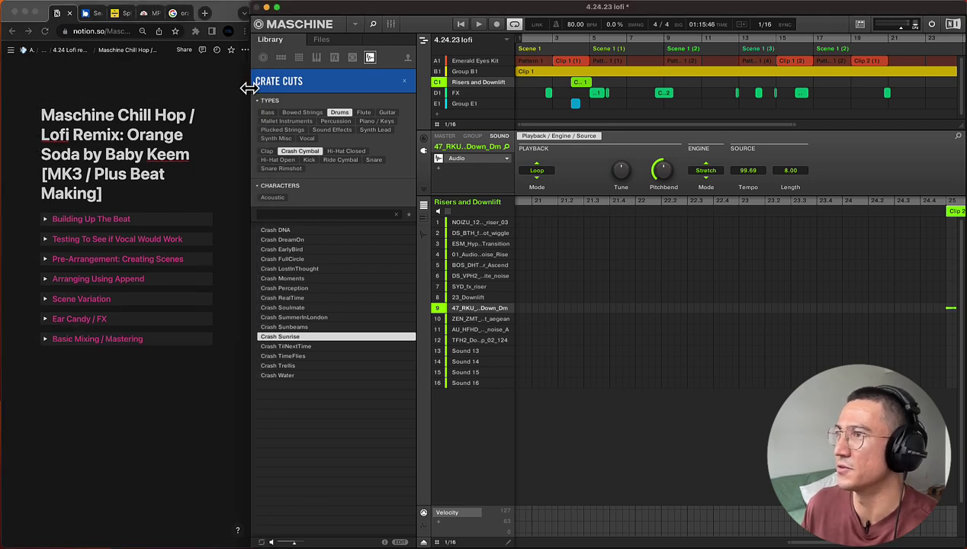
Maximise the Maschine window to full screen with Ctrl+Alt+Return
{"action": "key", "text": "ctrl+alt+Return"}
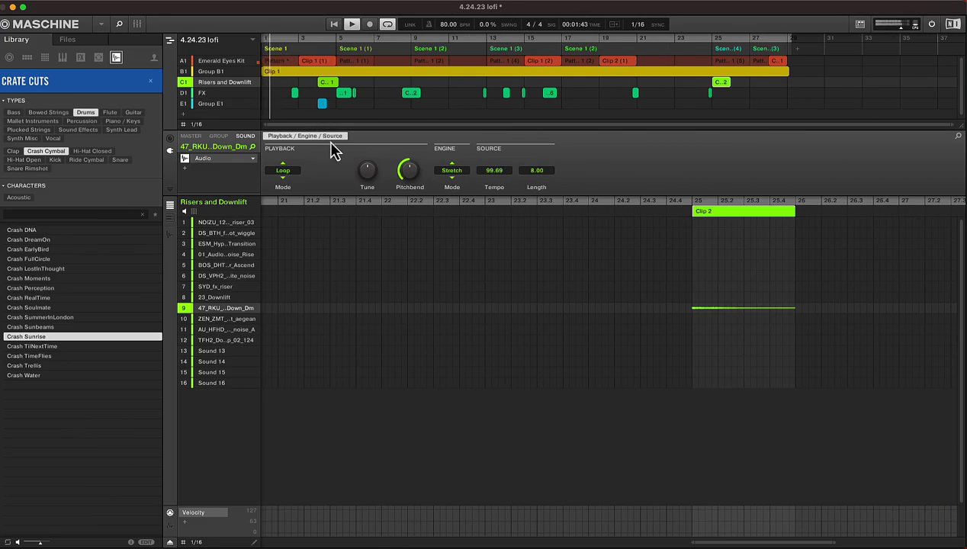